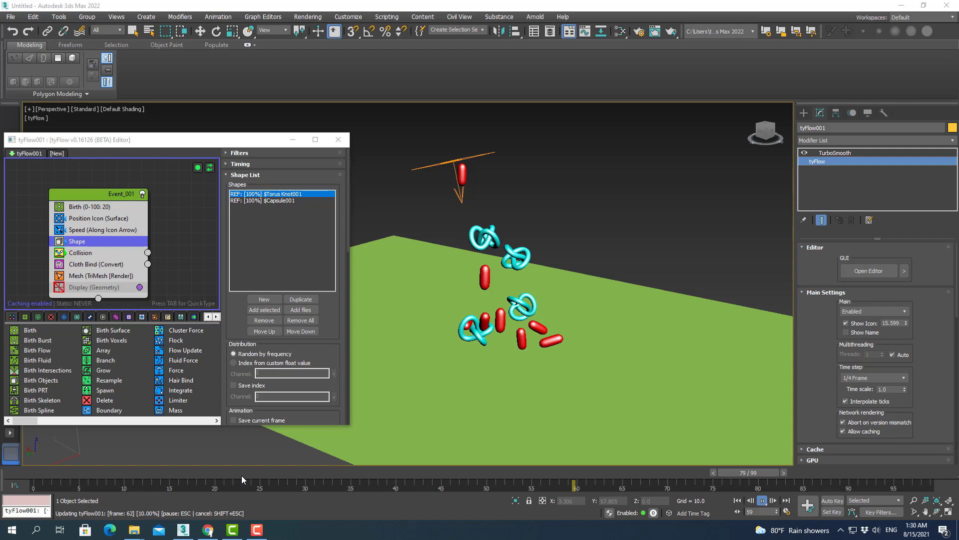
- Cancel the running tyFlow update, scrub the timeline and play back the falling particles
{"action": "key", "text": "e"}
{"action": "left_click", "coordinate": [240, 459]}
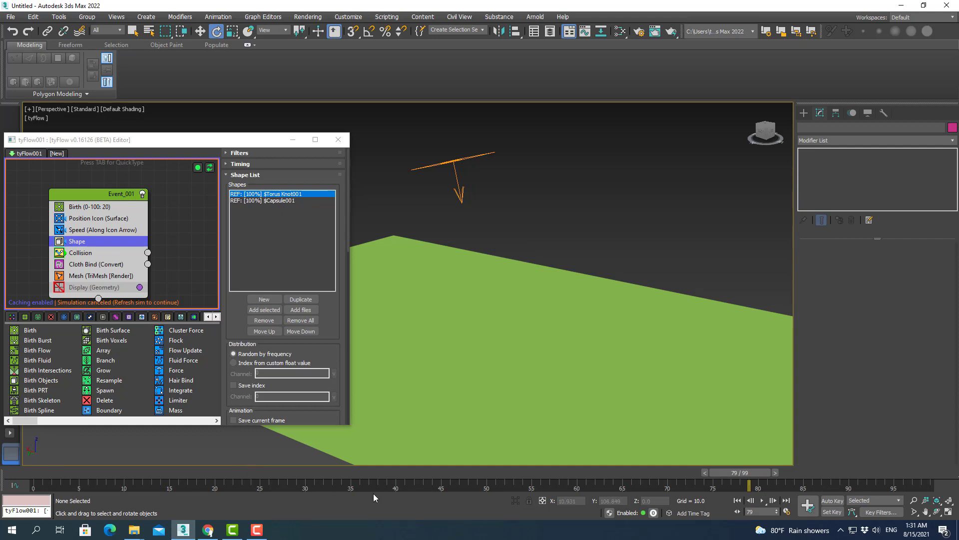
{"action": "mouse_move", "coordinate": [749, 480]}
{"action": "left_mouse_down"}
{"action": "mouse_move", "coordinate": [95, 480]}
{"action": "mouse_move", "coordinate": [94, 492]}
{"action": "mouse_move", "coordinate": [505, 494]}
{"action": "mouse_move", "coordinate": [60, 487]}
{"action": "mouse_move", "coordinate": [688, 480]}
{"action": "mouse_move", "coordinate": [225, 480]}
{"action": "mouse_move", "coordinate": [1, 466]}
{"action": "mouse_move", "coordinate": [705, 472]}
{"action": "mouse_move", "coordinate": [45, 472]}
{"action": "mouse_move", "coordinate": [461, 466]}
{"action": "left_mouse_up"}
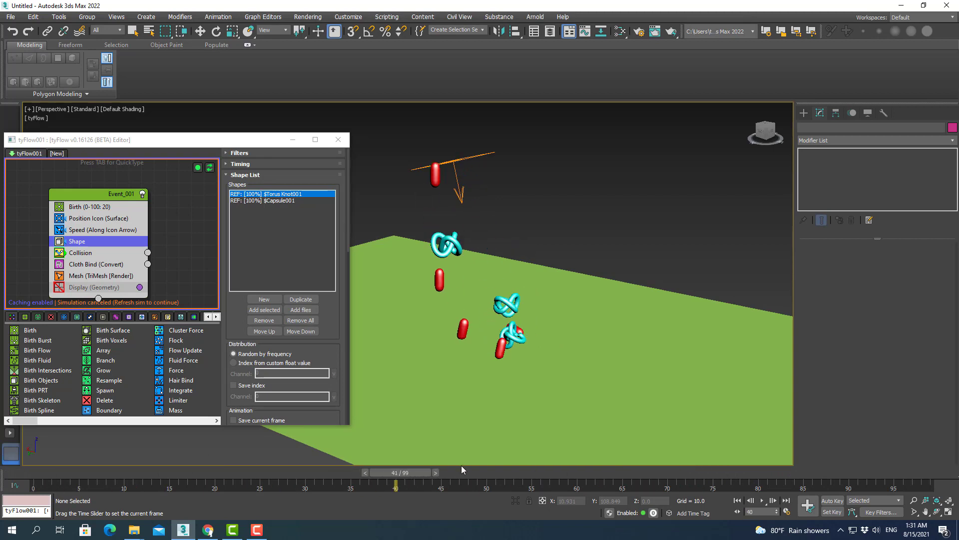
{"action": "key", "text": "Home"}
{"action": "key", "text": "e"}
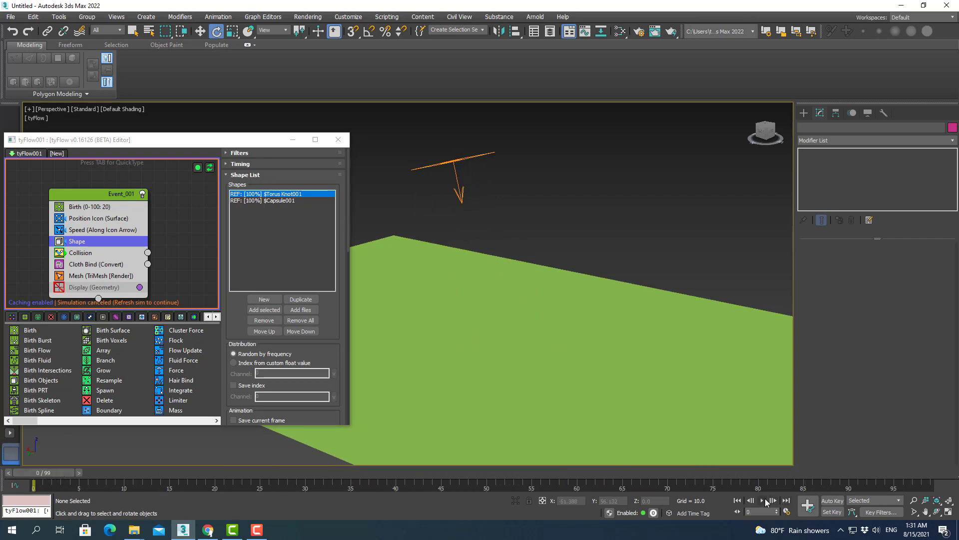
{"action": "left_click", "coordinate": [765, 499]}
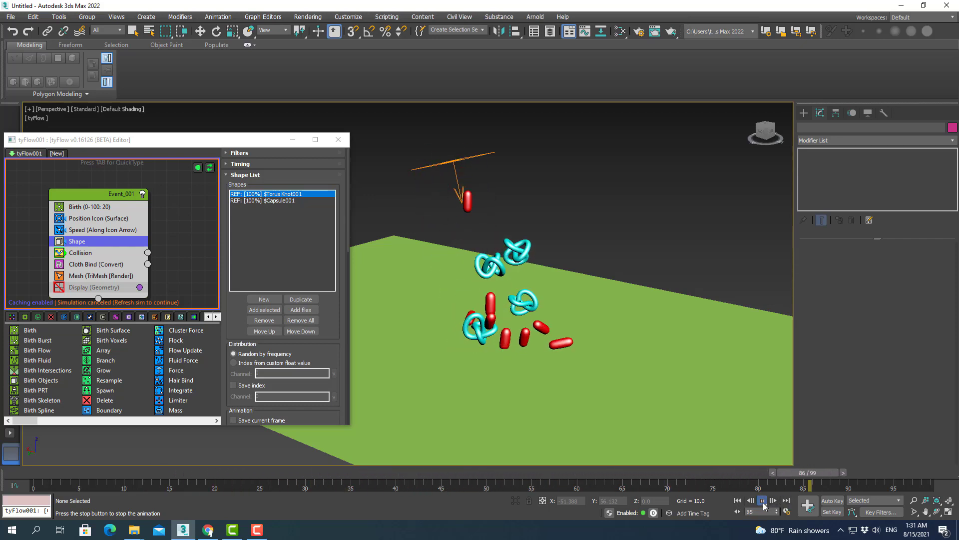
{"action": "left_click", "coordinate": [764, 505]}
- Refresh the tyFlow, replay and cancel it, then scrub back to frame 0
{"action": "mouse_move", "coordinate": [877, 472]}
{"action": "left_mouse_down"}
{"action": "mouse_move", "coordinate": [171, 472]}
{"action": "mouse_move", "coordinate": [1, 456]}
{"action": "left_mouse_up"}
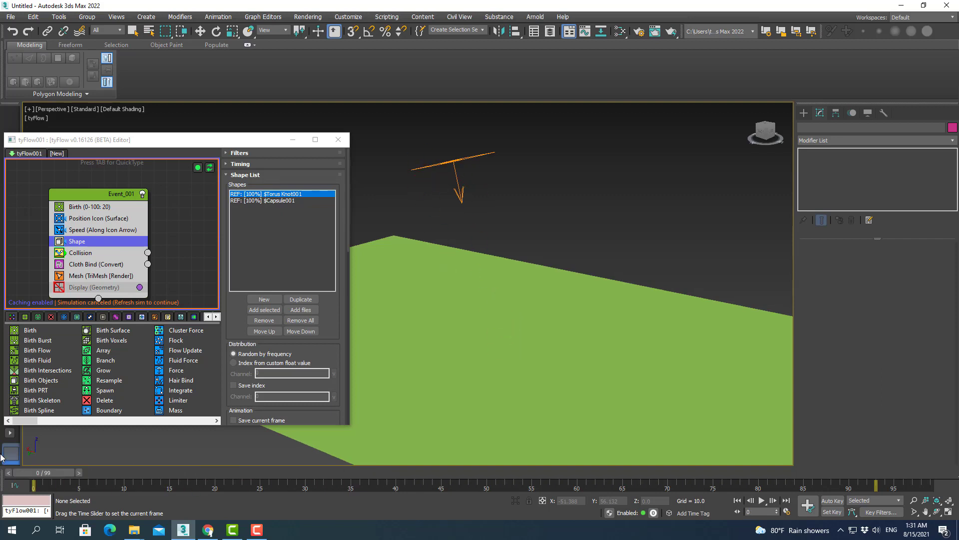
{"action": "key", "text": "e"}
{"action": "left_click", "coordinate": [211, 169]}
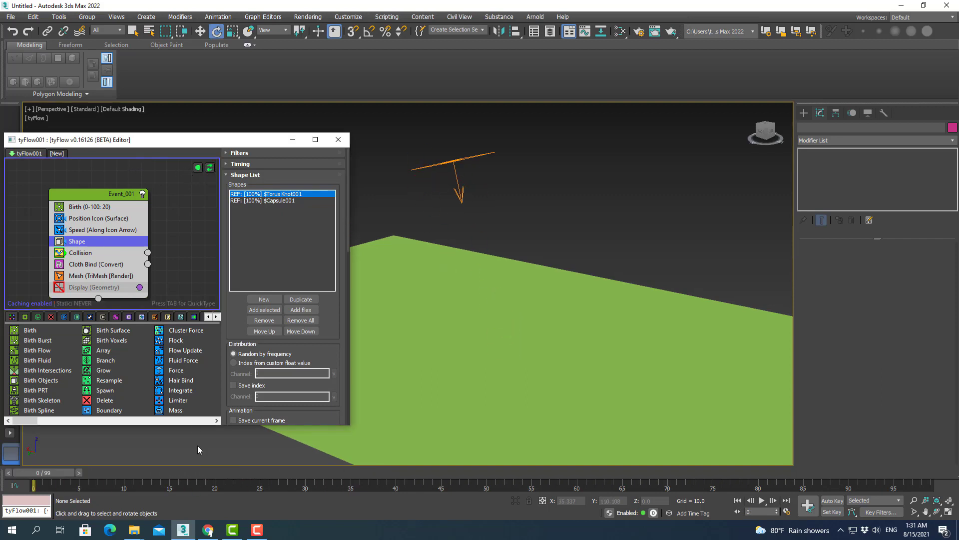
{"action": "left_click", "coordinate": [762, 500]}
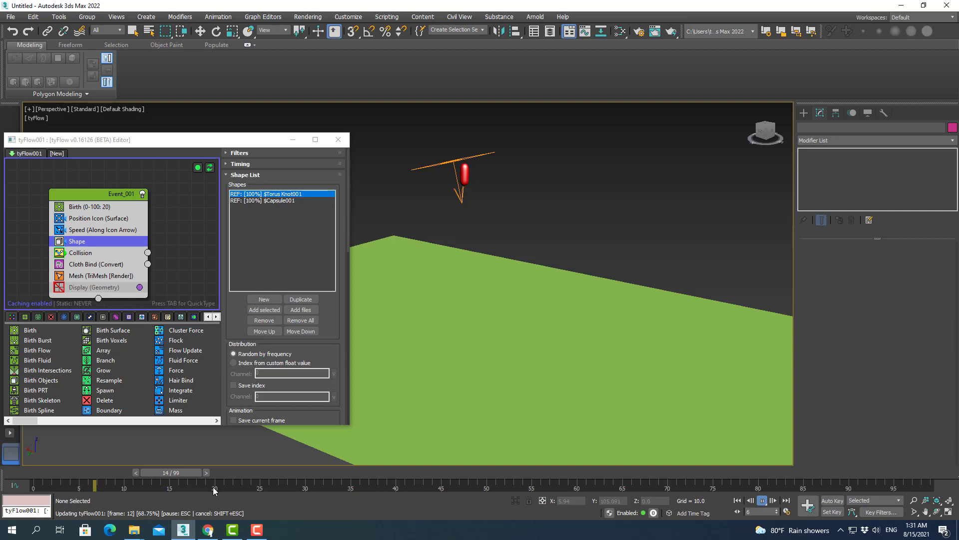
{"action": "key", "text": "shift+Escape"}
{"action": "key", "text": "e"}
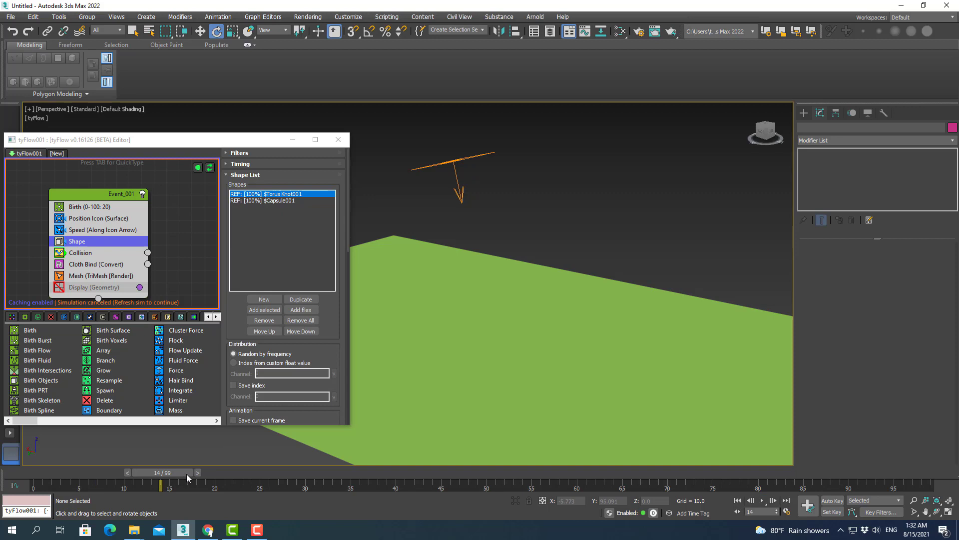
{"action": "left_click_drag", "start_coordinate": [187, 474], "coordinate": [50, 472]}
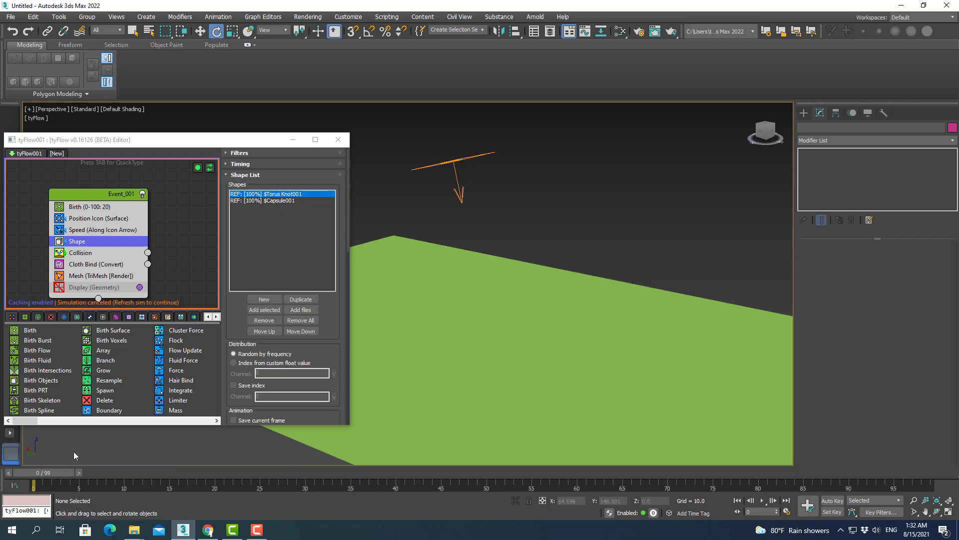
{"action": "mouse_move", "coordinate": [54, 474]}
{"action": "left_mouse_down"}
{"action": "mouse_move", "coordinate": [251, 468]}
{"action": "mouse_move", "coordinate": [28, 469]}
{"action": "left_mouse_up"}
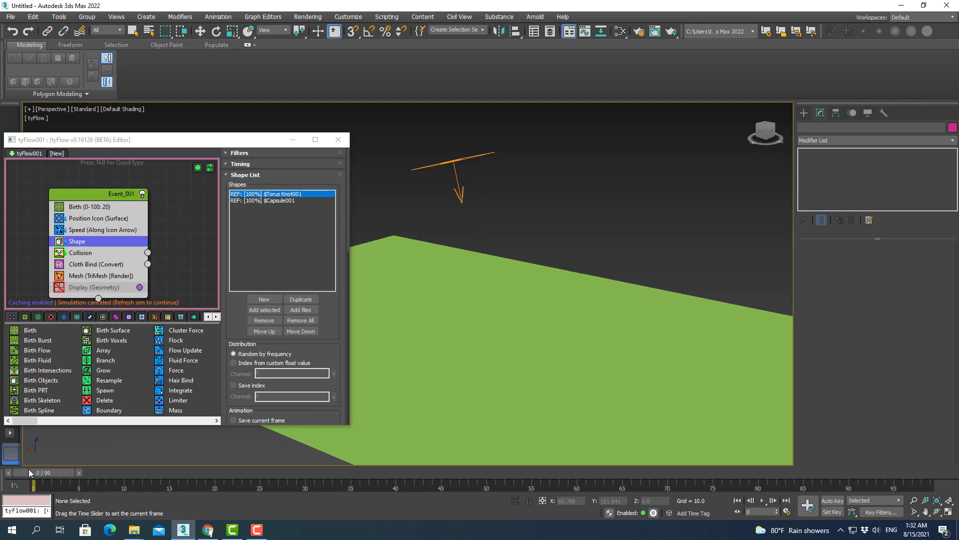
{"action": "key", "text": "e"}
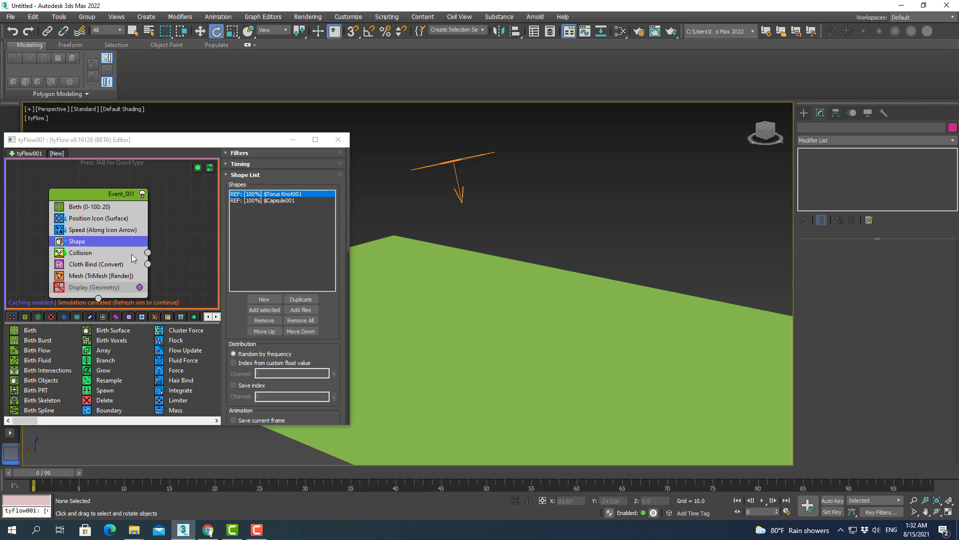
- Read the CUDA collision solver help in Cloth Bind's Collisions settings, then view the tyFlow download page
{"action": "left_click", "coordinate": [107, 265]}
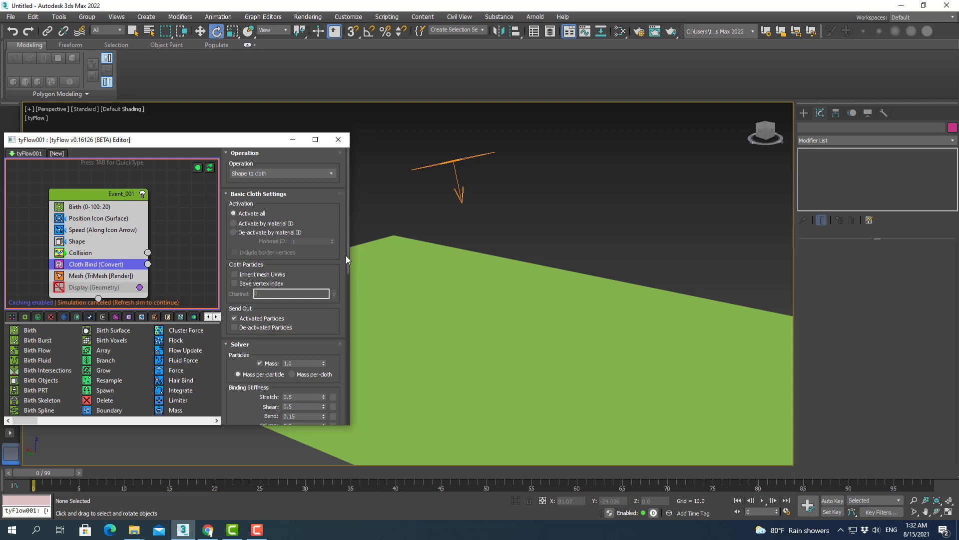
{"action": "left_click_drag", "start_coordinate": [346, 255], "coordinate": [349, 374]}
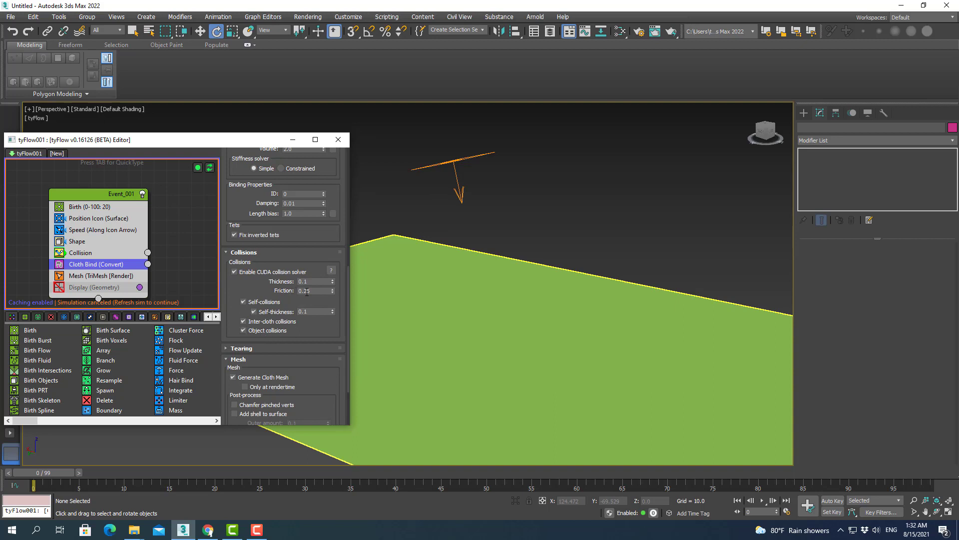
{"action": "left_click", "coordinate": [331, 272]}
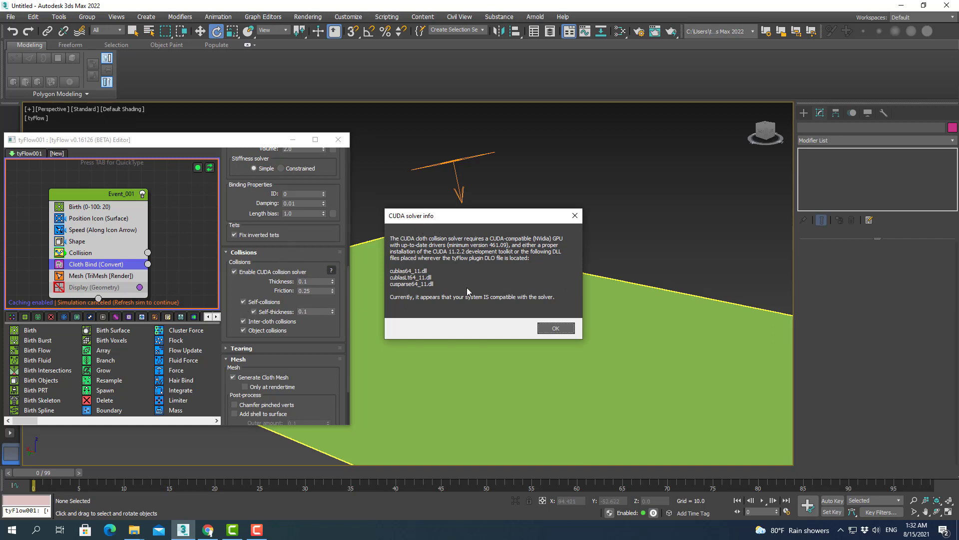
{"action": "left_click", "coordinate": [575, 217]}
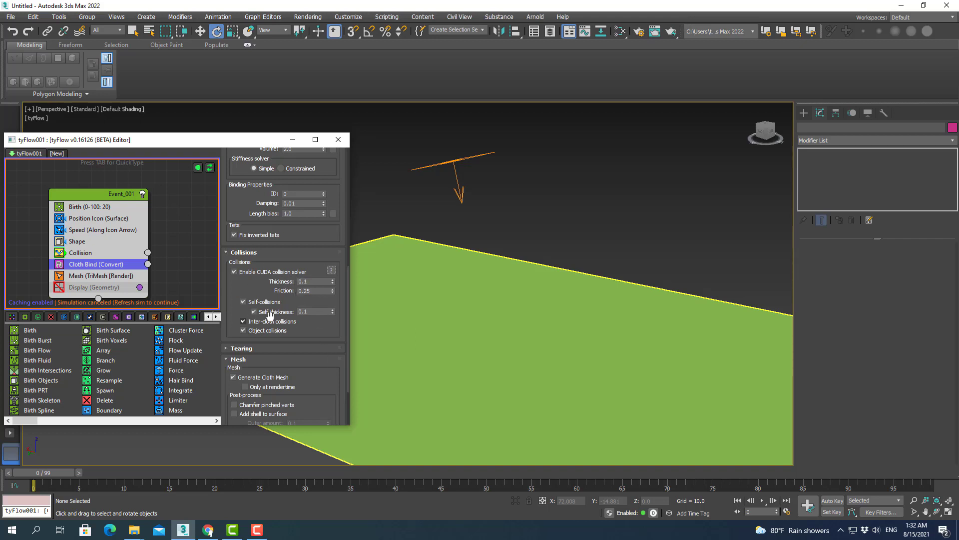
{"action": "left_click", "coordinate": [208, 530]}
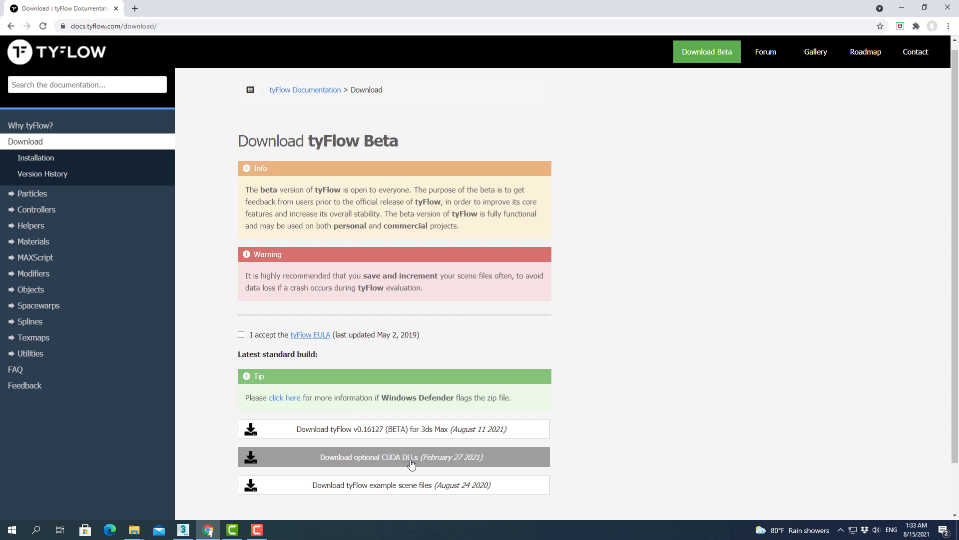
- Bring the downloaded tyFlow_CUDA folder window forward in File Explorer
{"action": "left_click", "coordinate": [134, 530]}
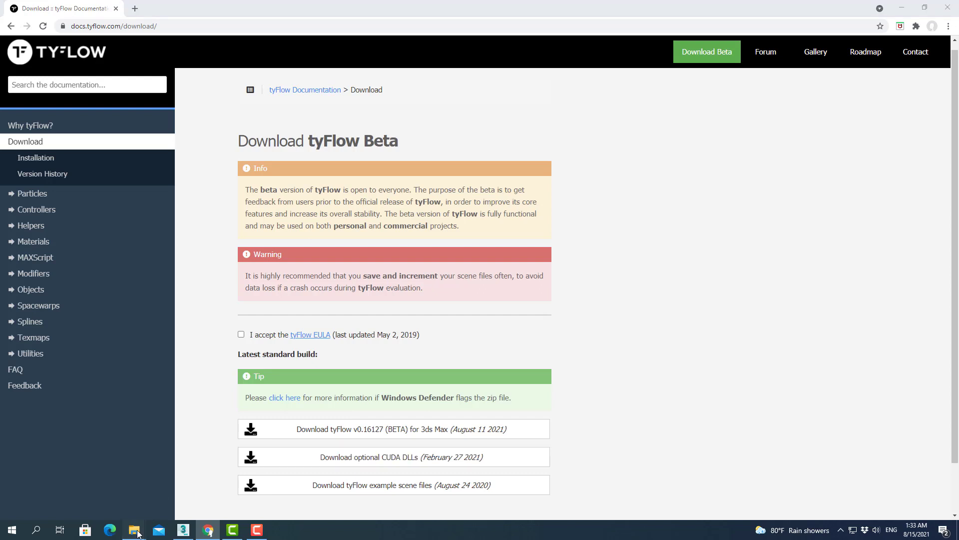
{"action": "left_click", "coordinate": [104, 495]}
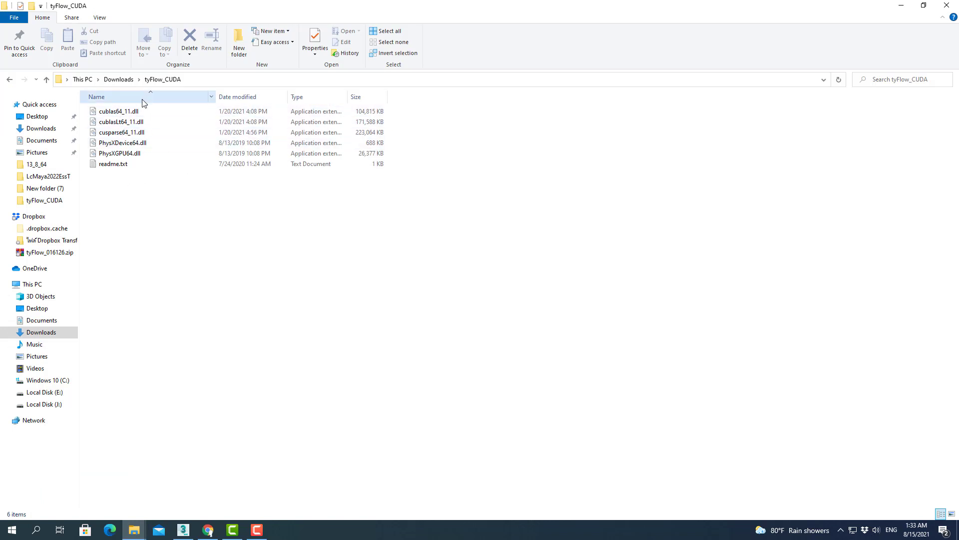
- Read readme.txt, then copy the five DLLs from cublas64_11.dll through PhysXGPU64.dll
{"action": "double_click", "coordinate": [126, 166]}
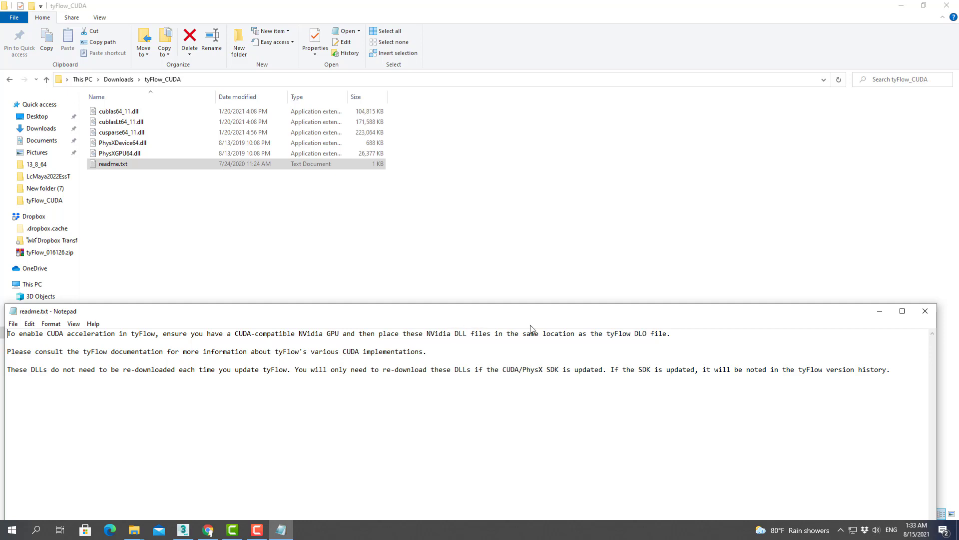
{"action": "left_click", "coordinate": [925, 311]}
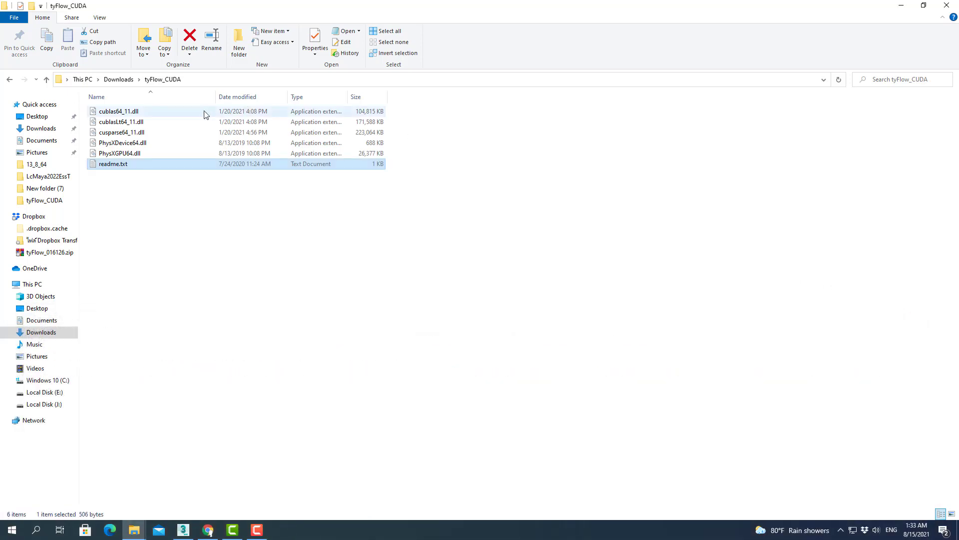
{"action": "left_click", "coordinate": [160, 111]}
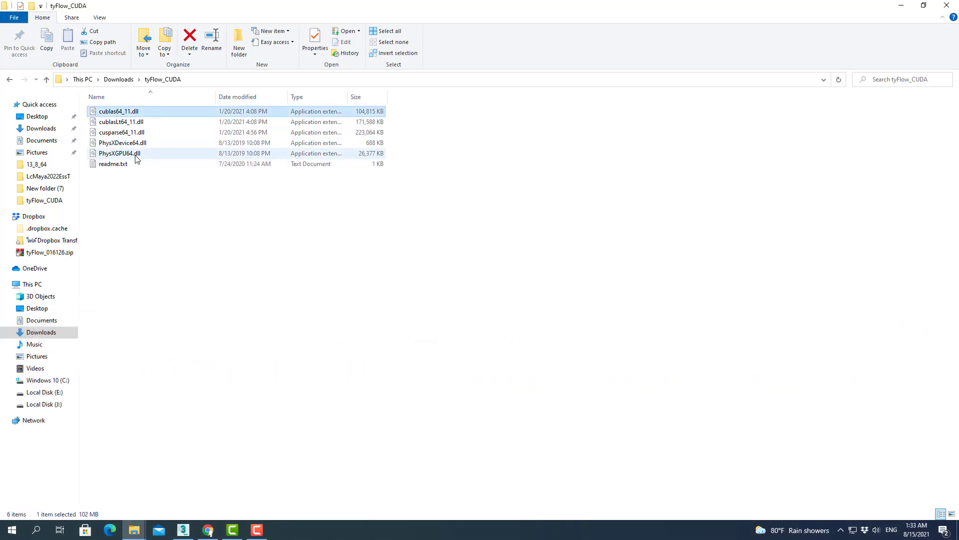
{"action": "left_click", "coordinate": [134, 153], "text": "shift"}
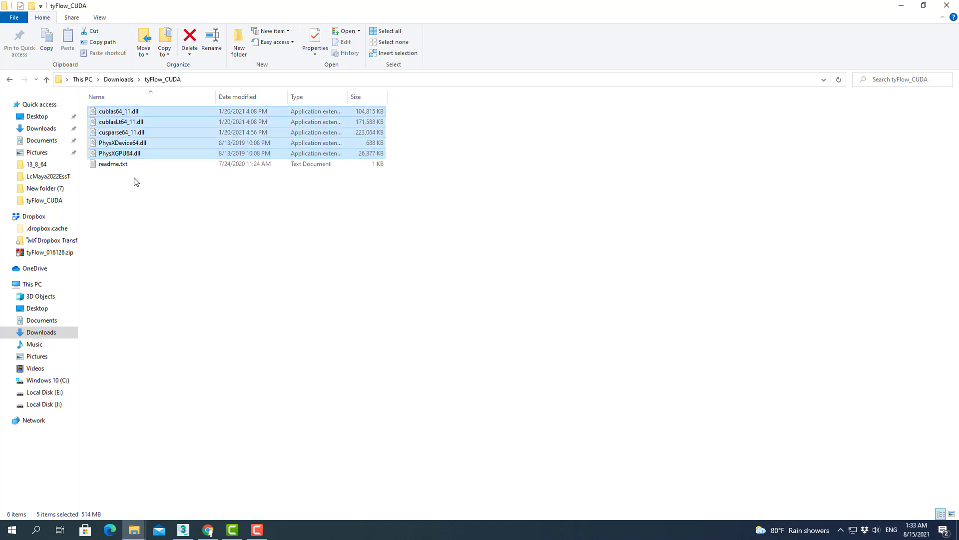
{"action": "right_click", "coordinate": [135, 139]}
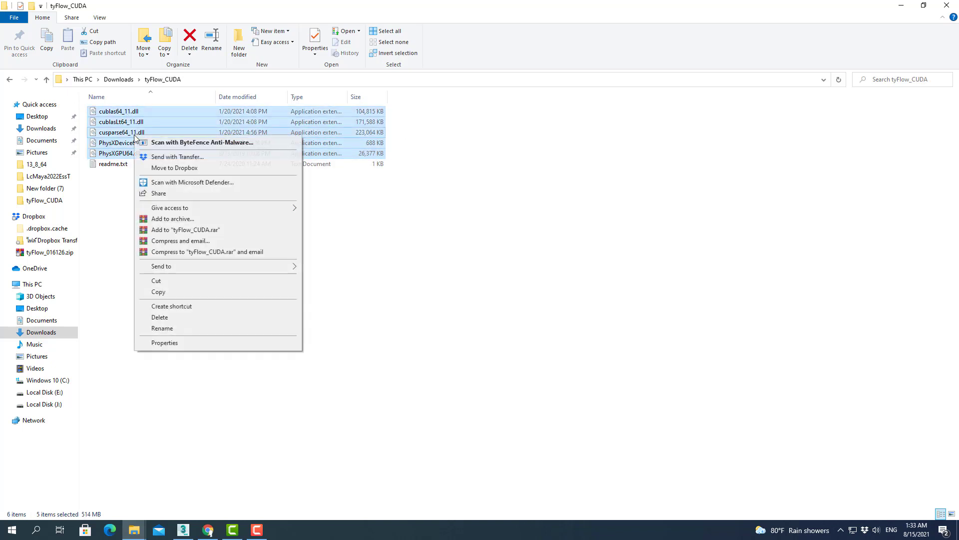
{"action": "left_click", "coordinate": [167, 293]}
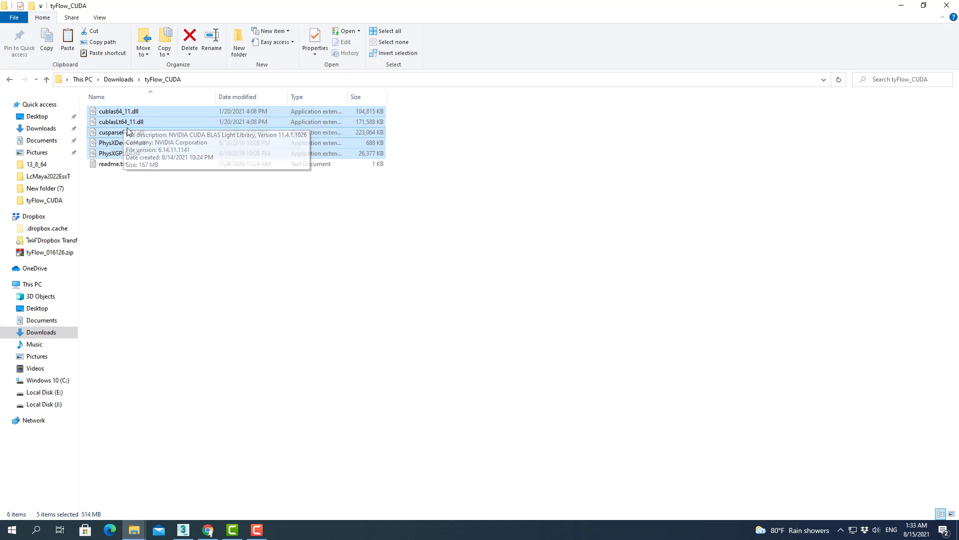
{"action": "left_click", "coordinate": [134, 535]}
- Check the Plugins folder path and confirm its 11 items include the CUDA and PhysX DLLs
{"action": "left_click", "coordinate": [176, 497]}
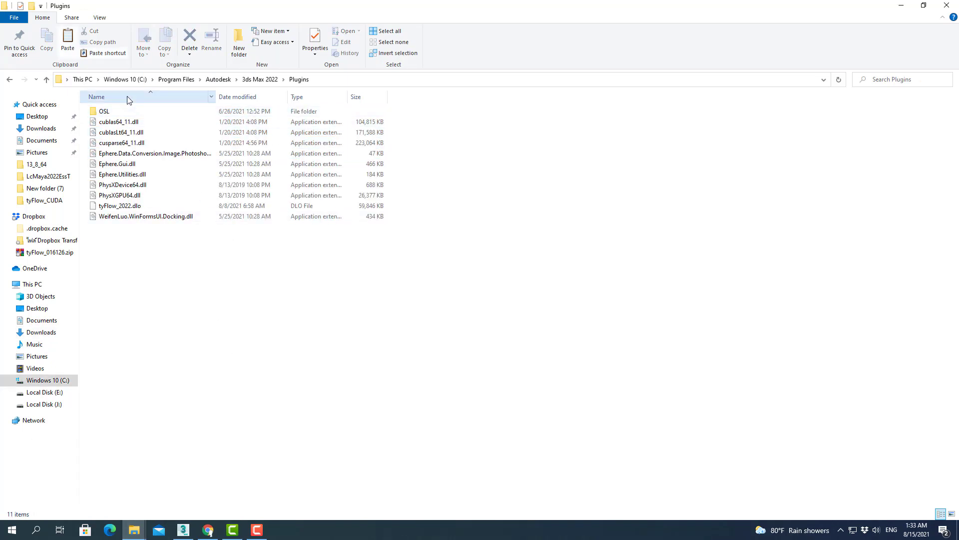
{"action": "left_click", "coordinate": [356, 79]}
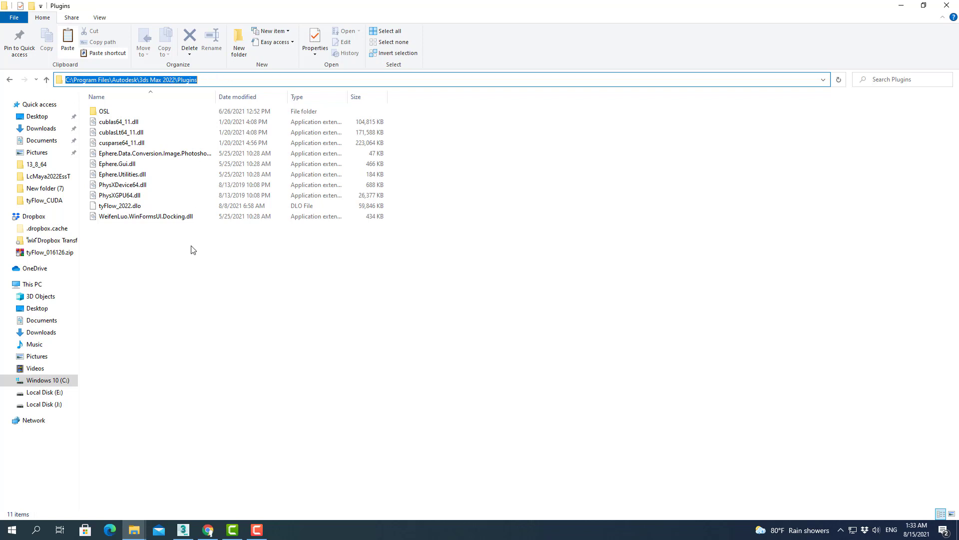
{"action": "right_click", "coordinate": [194, 260]}
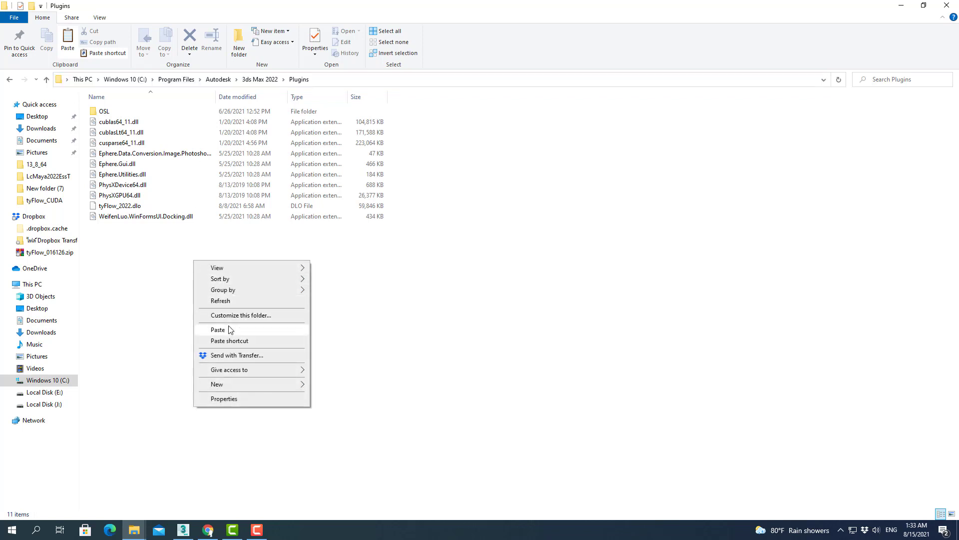
{"action": "left_click", "coordinate": [441, 256]}
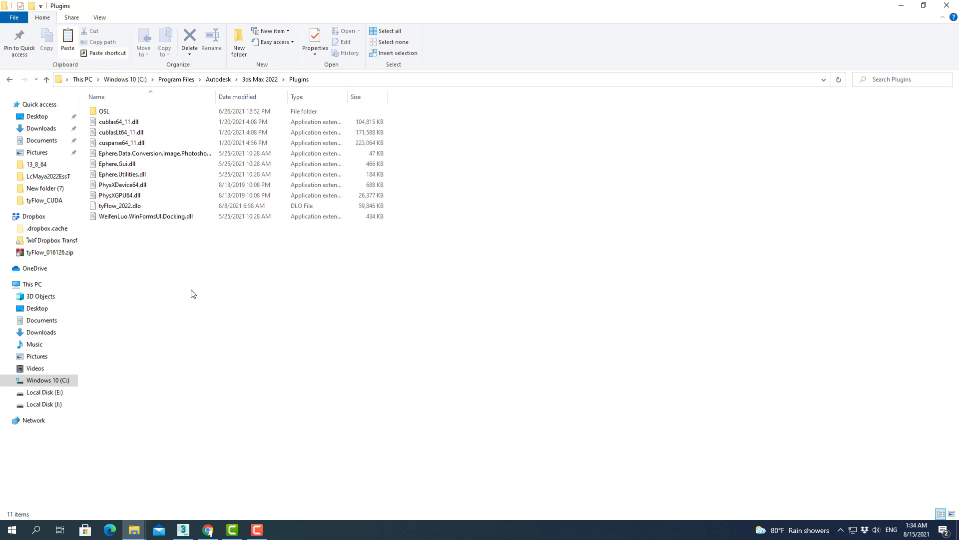
- Close the tyFlow editor and start a new empty scene without saving
{"action": "left_click", "coordinate": [183, 532]}
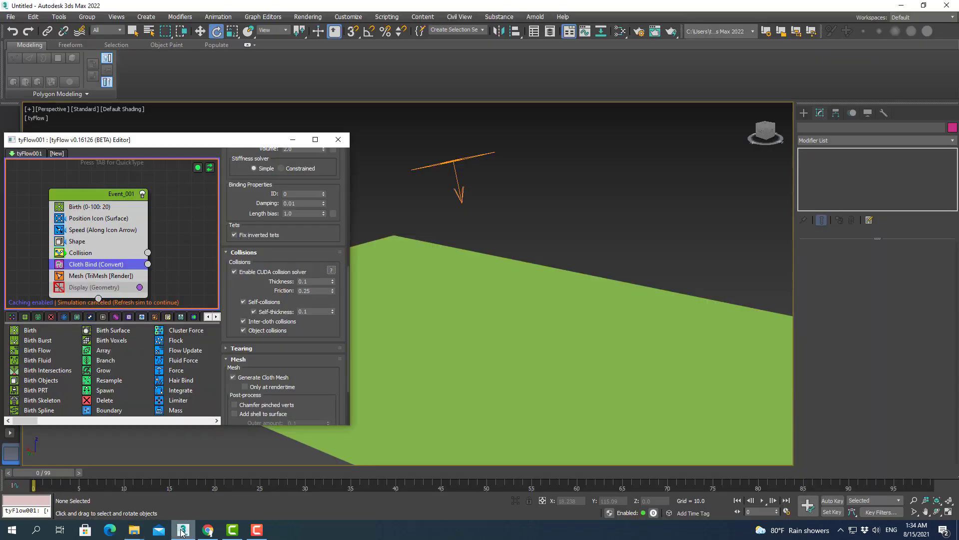
{"action": "left_click", "coordinate": [338, 140]}
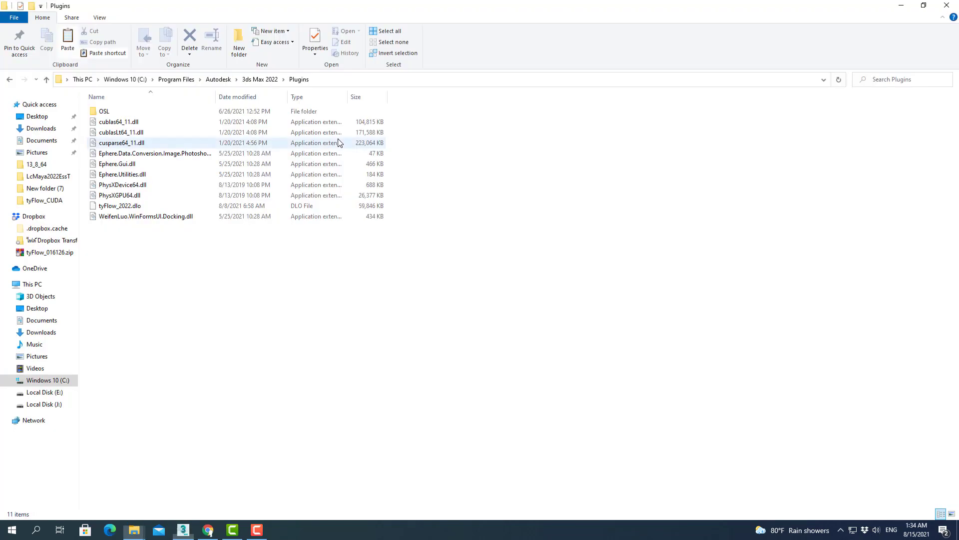
{"action": "left_click", "coordinate": [183, 529]}
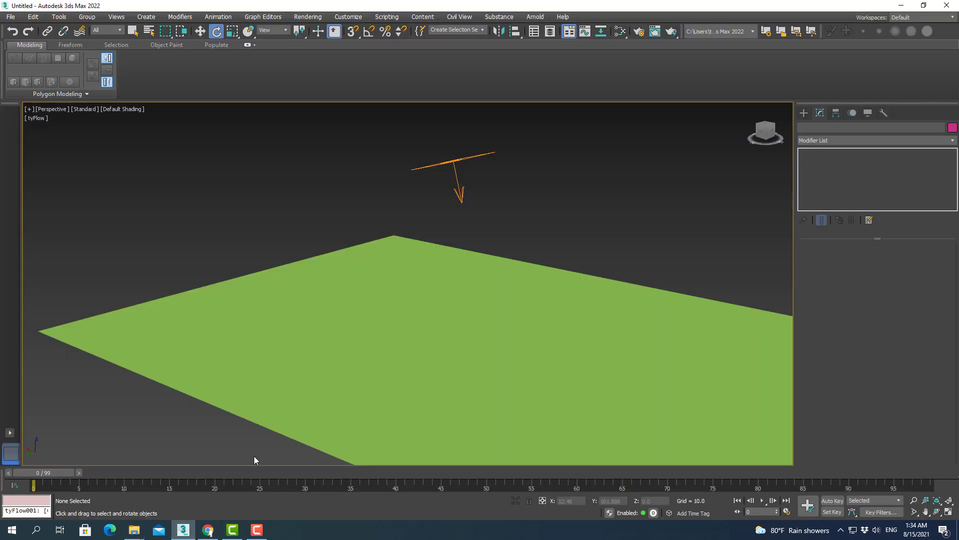
{"action": "left_click", "coordinate": [10, 17]}
{"action": "mouse_move", "coordinate": [19, 33]}
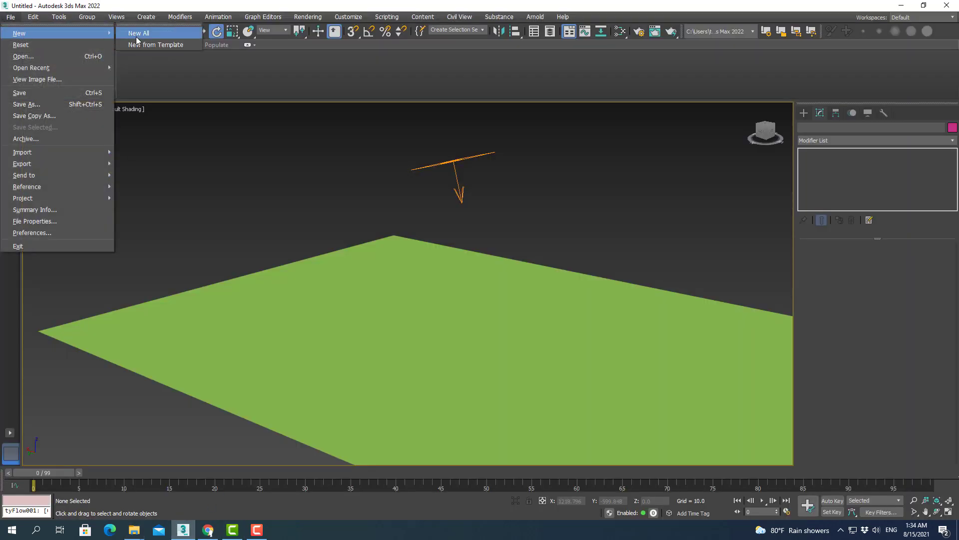
{"action": "left_click", "coordinate": [135, 36]}
{"action": "left_click", "coordinate": [492, 281]}
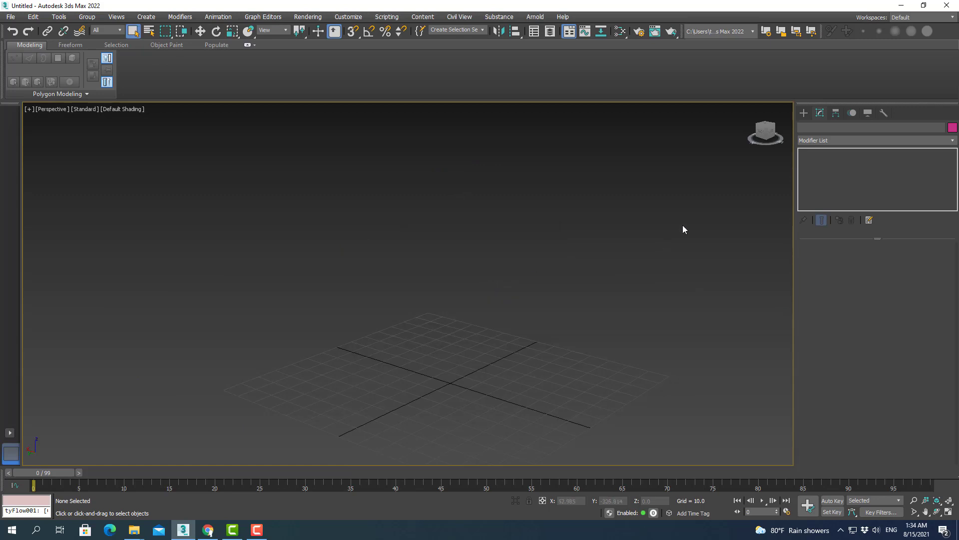
- Draw an Extended Primitives torus knot just right of the grid centre
{"action": "left_click", "coordinate": [804, 113]}
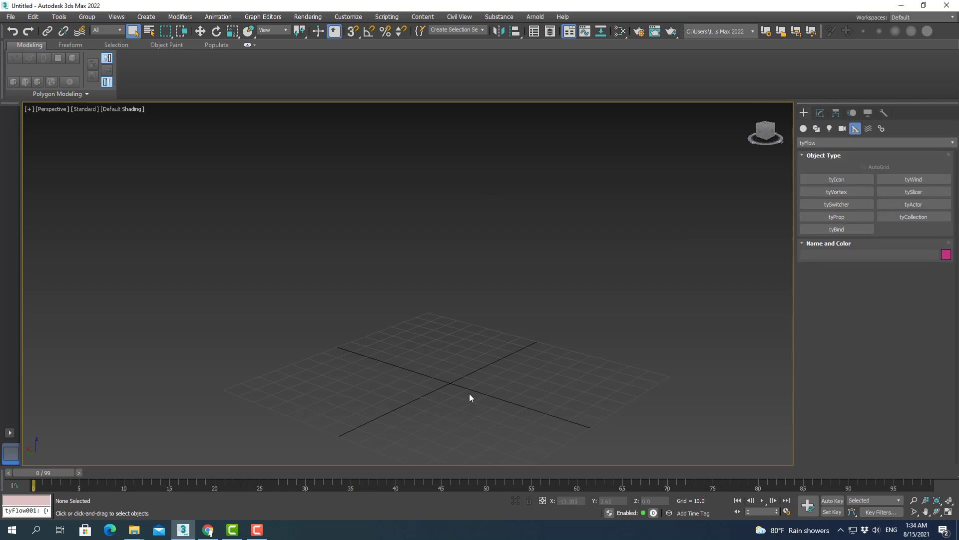
{"action": "left_click", "coordinate": [802, 129]}
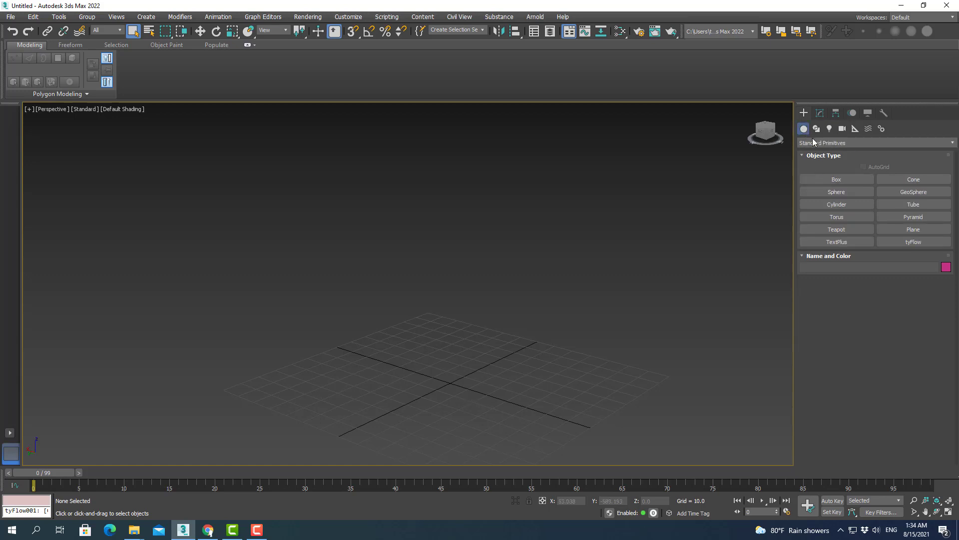
{"action": "left_click", "coordinate": [817, 142]}
{"action": "left_click", "coordinate": [822, 162]}
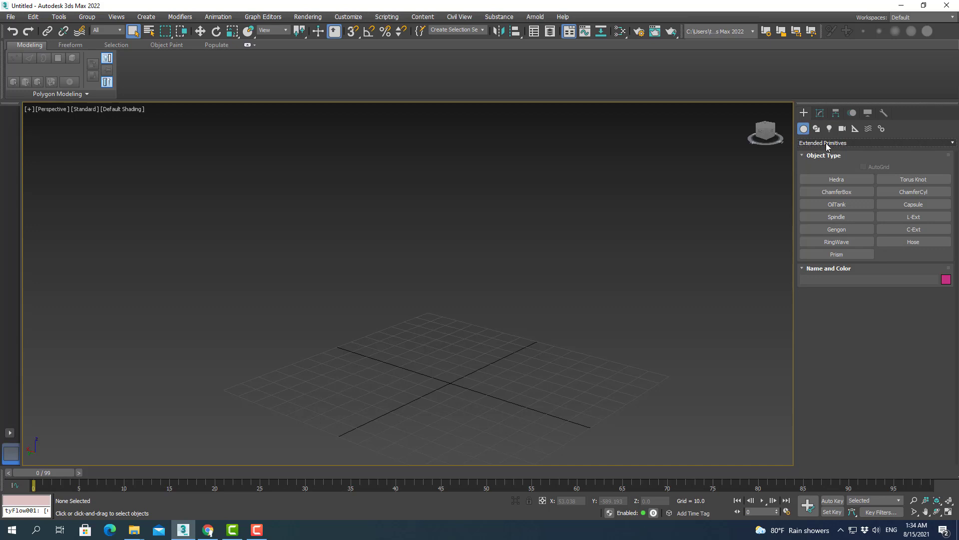
{"action": "left_click", "coordinate": [905, 178]}
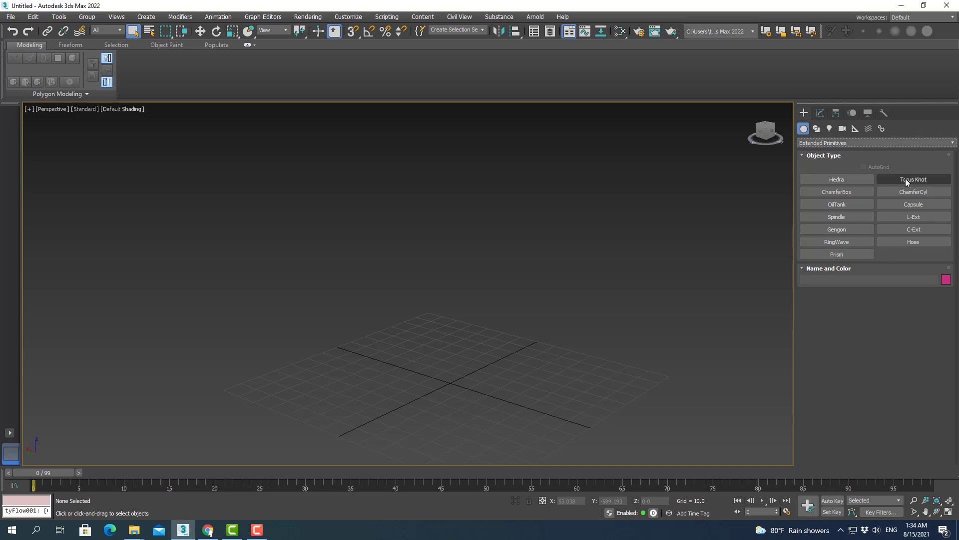
{"action": "left_click", "coordinate": [832, 143]}
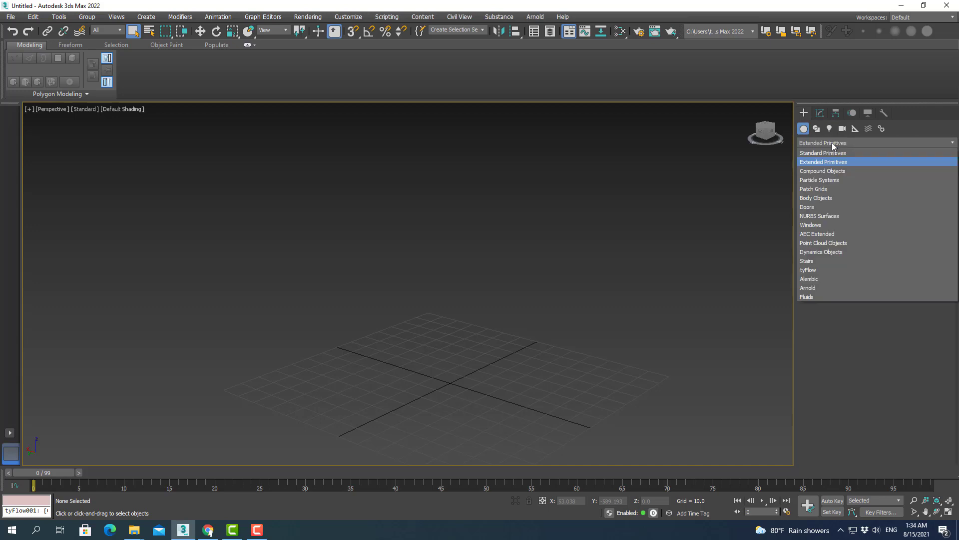
{"action": "left_click", "coordinate": [834, 163]}
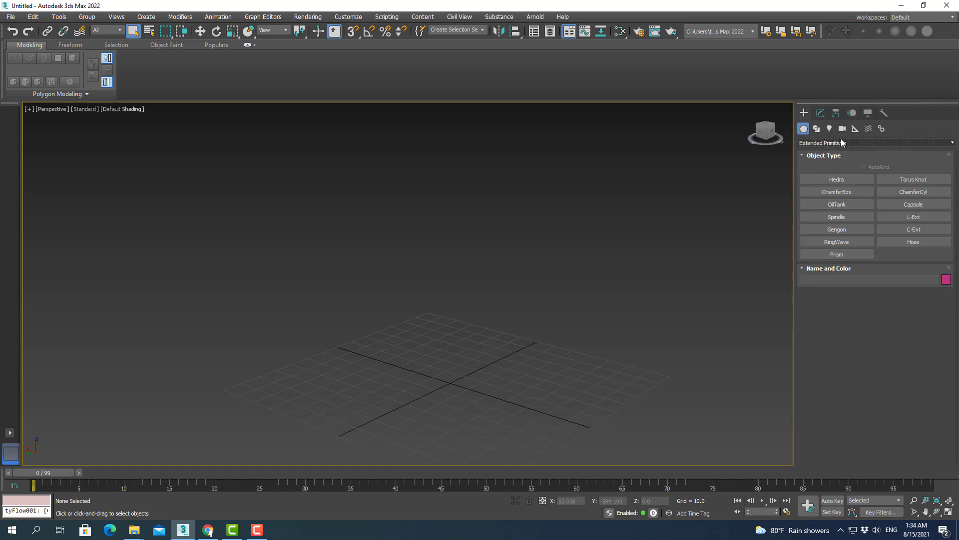
{"action": "left_click", "coordinate": [919, 181]}
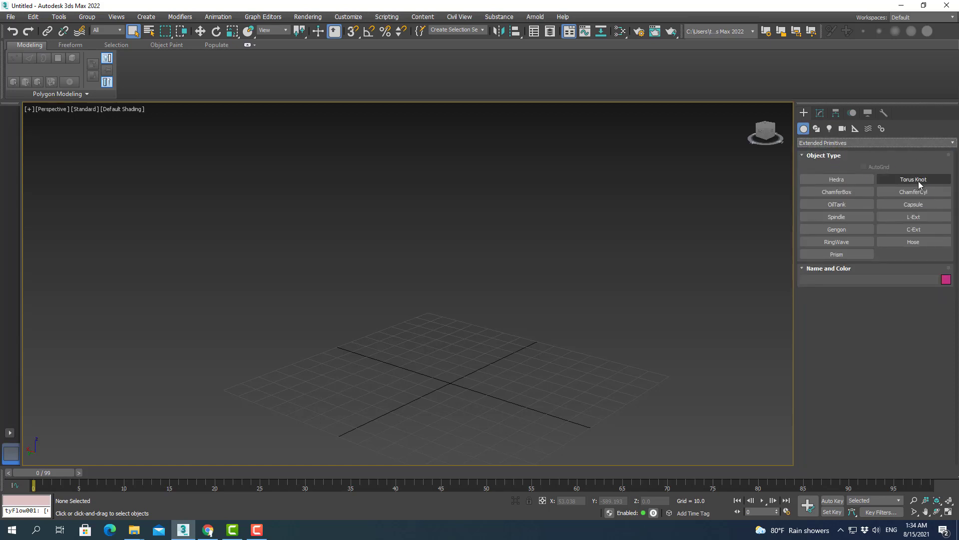
{"action": "left_click", "coordinate": [579, 365]}
{"action": "left_click_drag", "start_coordinate": [582, 368], "coordinate": [600, 364]}
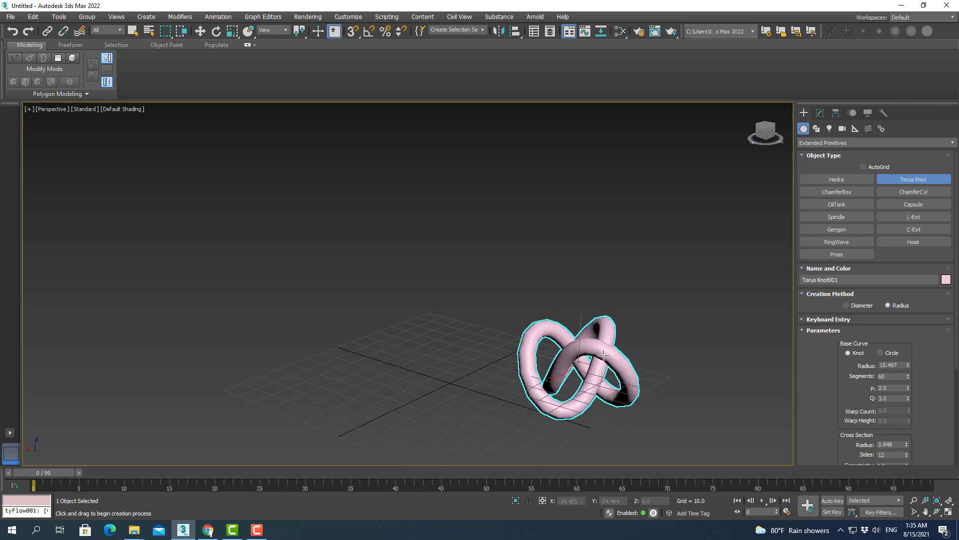
- Scale the torus knot down to about a quarter size and frame it in the view
{"action": "left_click", "coordinate": [233, 31]}
{"action": "mouse_move", "coordinate": [587, 358]}
{"action": "left_mouse_down"}
{"action": "mouse_move", "coordinate": [680, 13]}
{"action": "mouse_move", "coordinate": [584, 395]}
{"action": "left_mouse_up"}
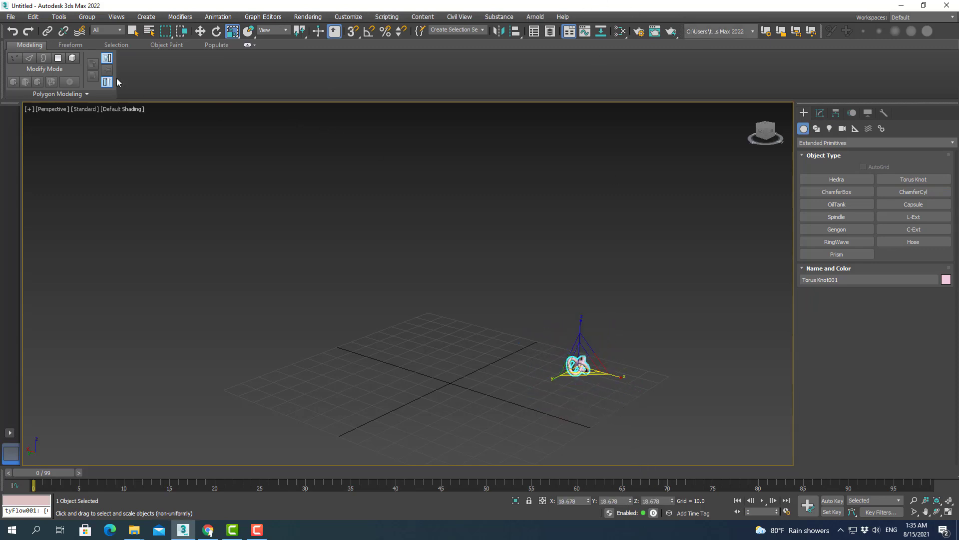
{"action": "left_click", "coordinate": [820, 113]}
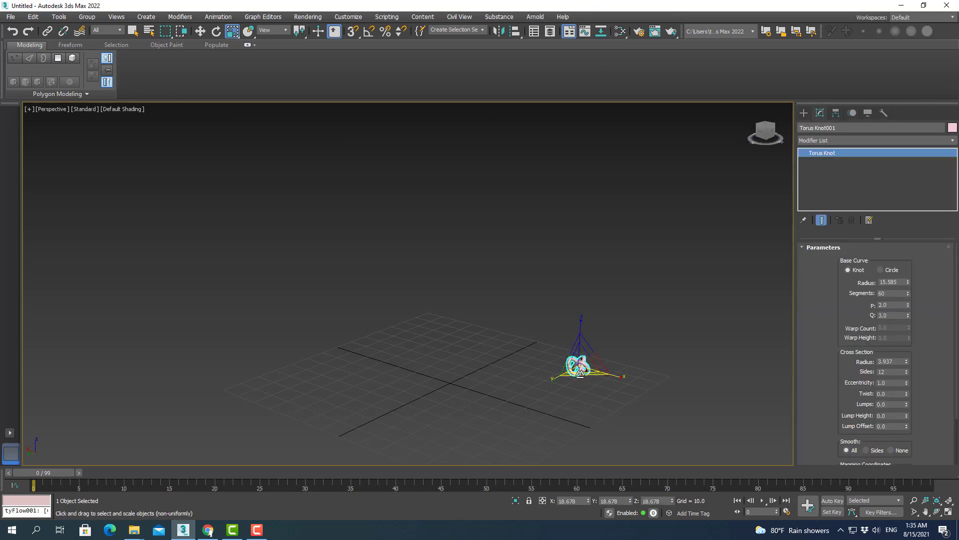
{"action": "mouse_move", "coordinate": [554, 269]}
{"action": "middle_mouse_down"}
{"action": "mouse_move", "coordinate": [602, 317]}
{"action": "mouse_move", "coordinate": [530, 255]}
{"action": "middle_mouse_up"}
{"action": "scroll", "coordinate": [423, 290], "scroll_direction": "up", "scroll_amount": 5}
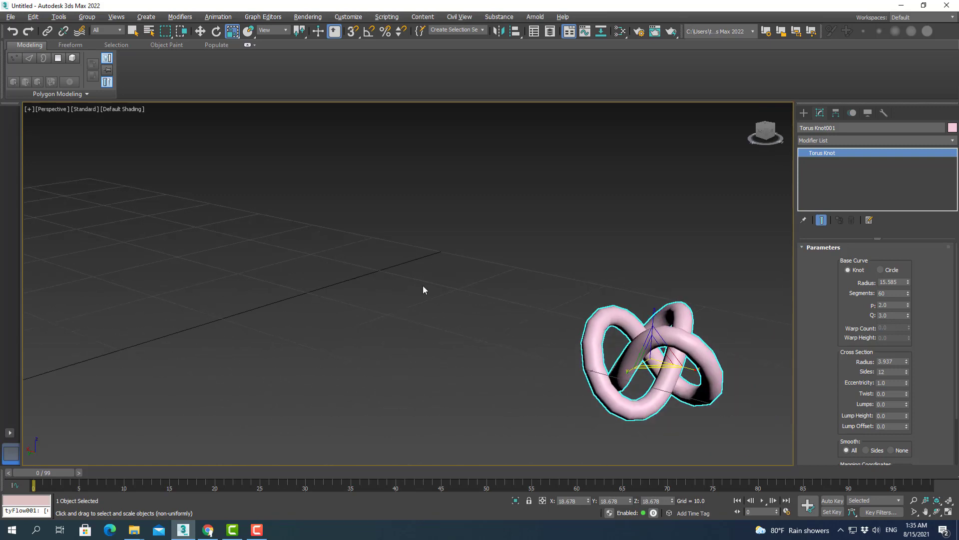
{"action": "middle_click_drag", "start_coordinate": [423, 290], "coordinate": [540, 272]}
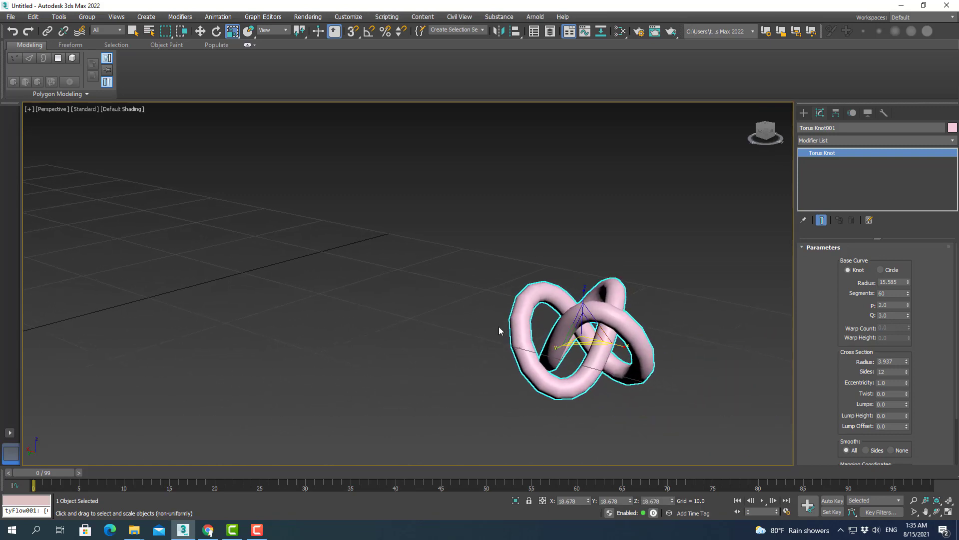
- Turn on Edged Faces shading and change the torus knot Segments from 60 to 30
{"action": "left_click", "coordinate": [132, 109]}
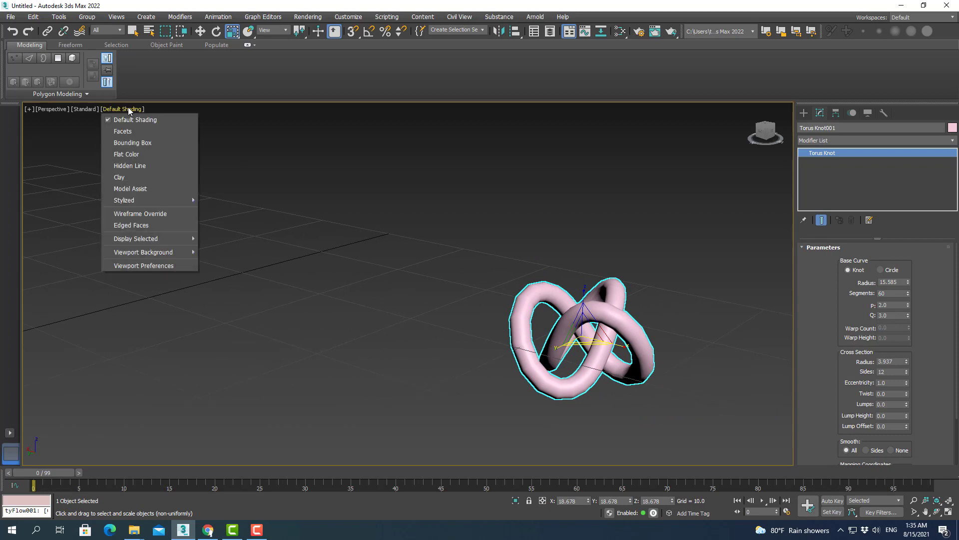
{"action": "left_click", "coordinate": [133, 226]}
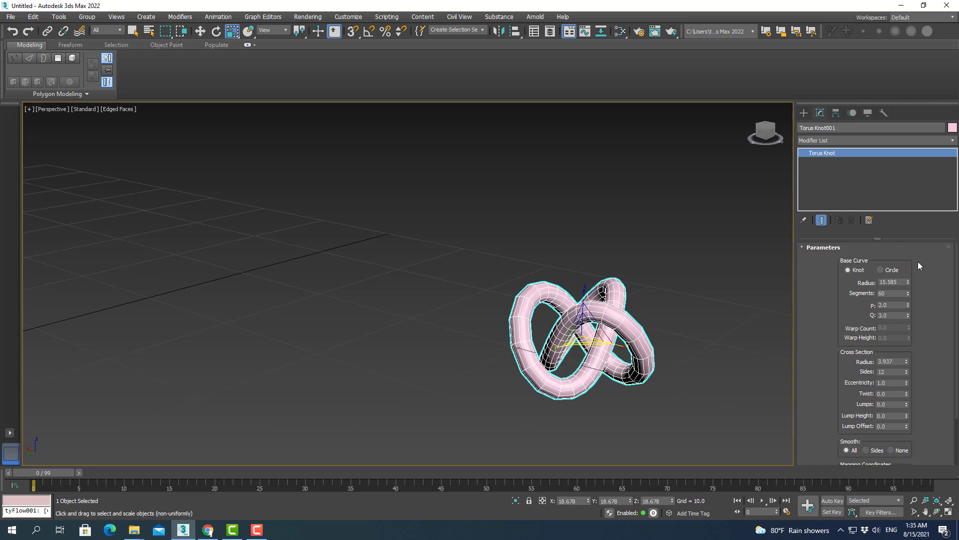
{"action": "left_click", "coordinate": [901, 294]}
{"action": "type", "text": "50"}
{"action": "key", "text": "Return"}
{"action": "key", "text": "Return"}
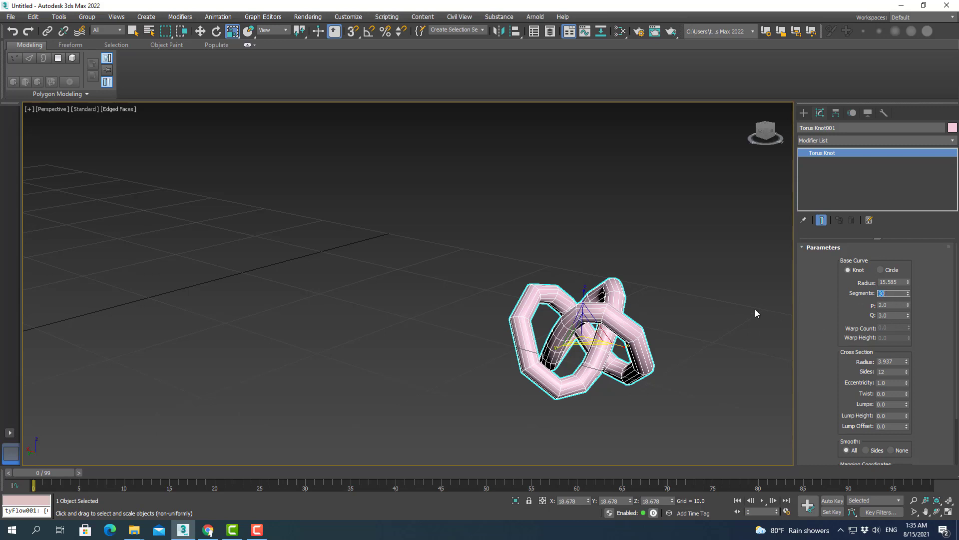
{"action": "left_click", "coordinate": [203, 34]}
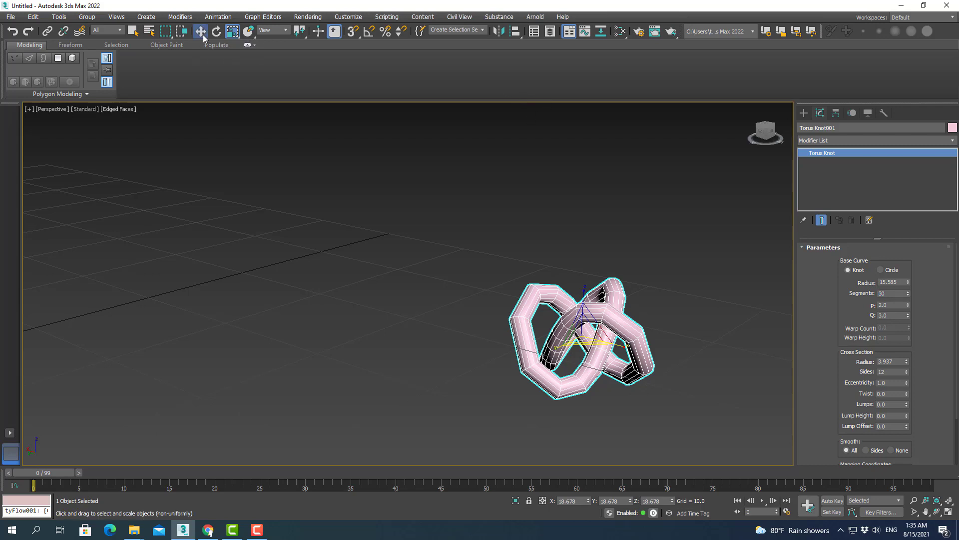
{"action": "left_click", "coordinate": [951, 143]}
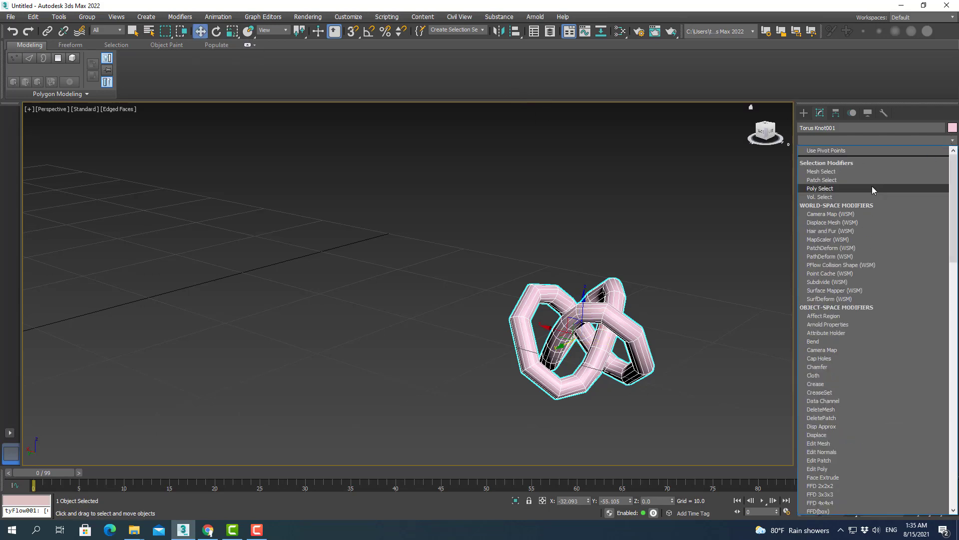
{"action": "key", "text": "t"}
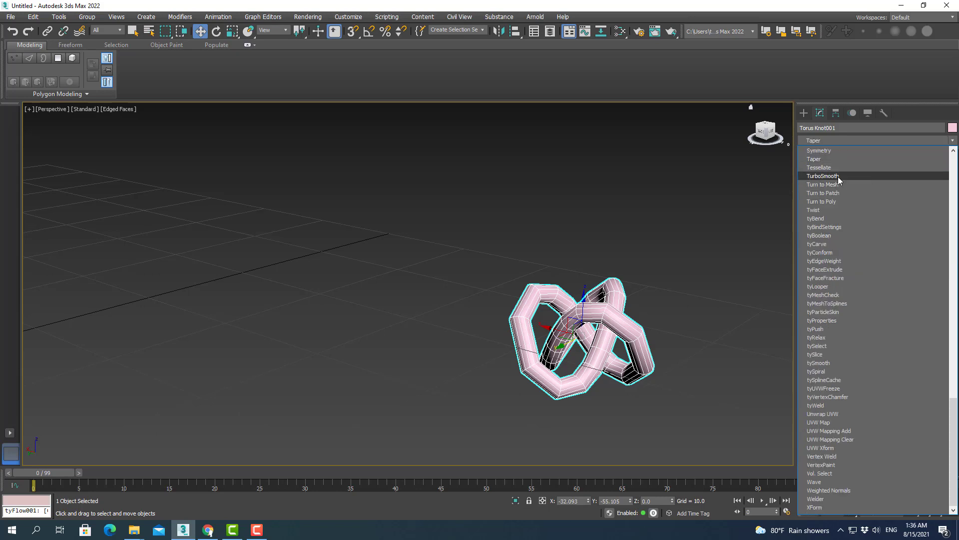
{"action": "left_click", "coordinate": [838, 176]}
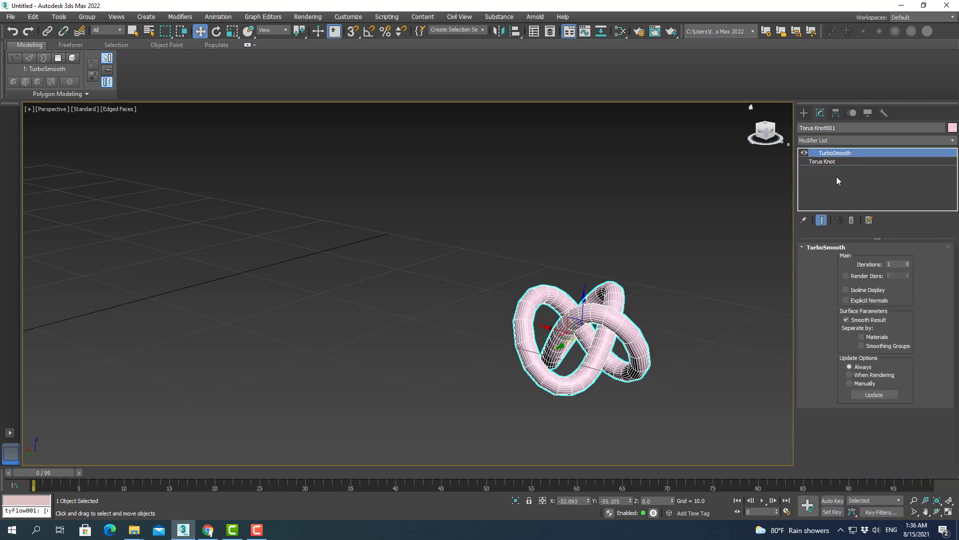
{"action": "left_click", "coordinate": [851, 220]}
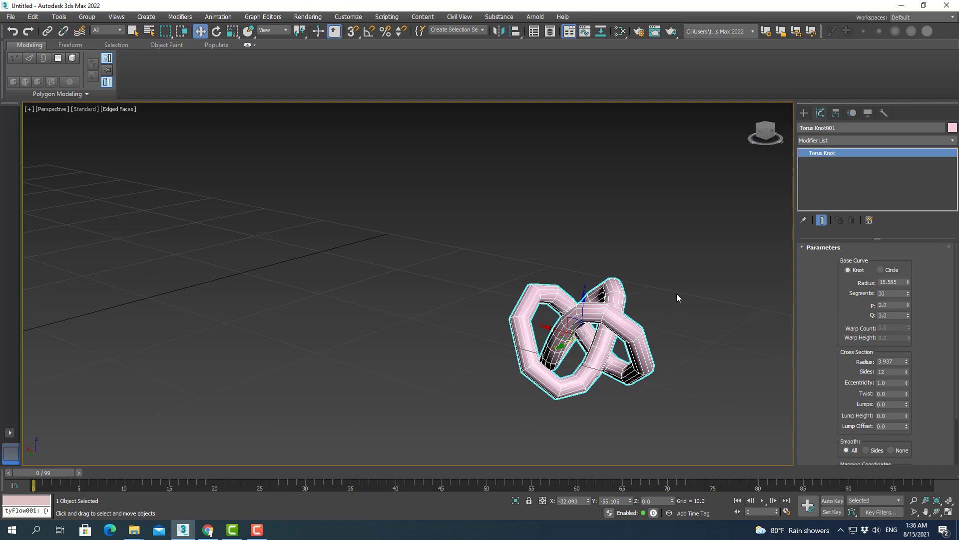
{"action": "scroll", "coordinate": [694, 299], "scroll_direction": "down", "scroll_amount": 2}
{"action": "scroll", "coordinate": [619, 281], "scroll_direction": "down", "scroll_amount": 3}
{"action": "scroll", "coordinate": [647, 272], "scroll_direction": "down", "scroll_amount": 1}
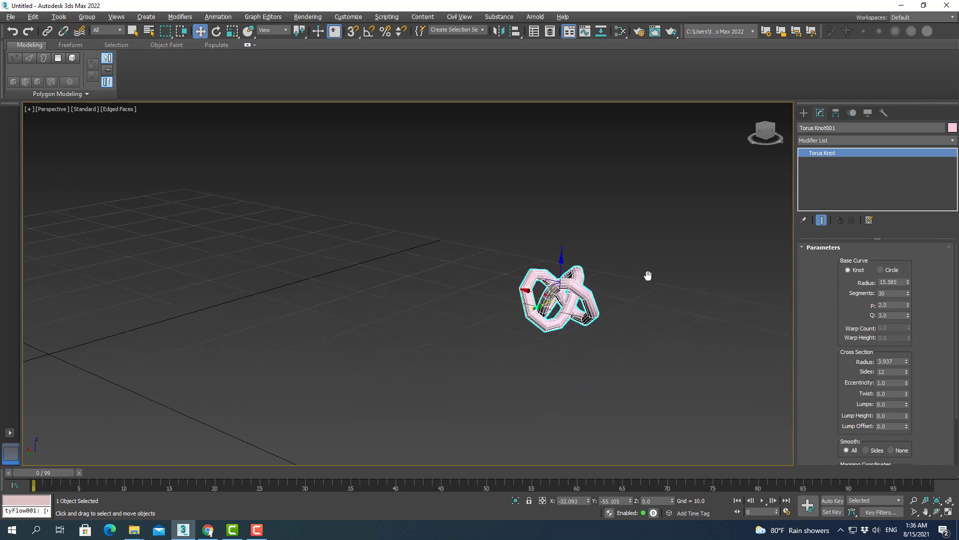
{"action": "scroll", "coordinate": [647, 272], "scroll_direction": "down", "scroll_amount": 2}
{"action": "mouse_move", "coordinate": [523, 325]}
{"action": "middle_mouse_down", "text": "alt"}
{"action": "mouse_move", "coordinate": [498, 334]}
{"action": "mouse_move", "coordinate": [482, 325]}
{"action": "mouse_move", "coordinate": [516, 330]}
{"action": "mouse_move", "coordinate": [498, 311]}
{"action": "middle_mouse_up", "text": "alt"}
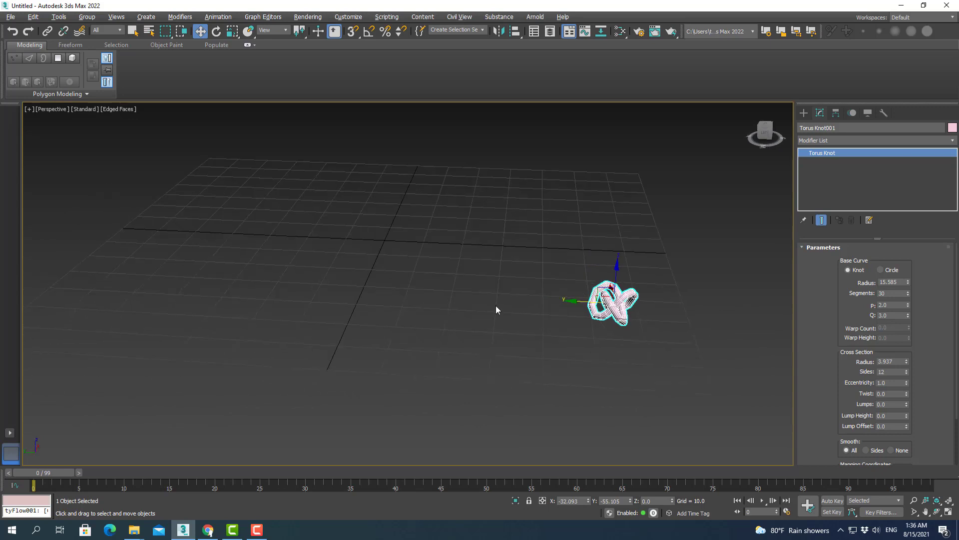
- Create a tyFlow icon on the left of the grid and open its flow editor
{"action": "left_click", "coordinate": [805, 113]}
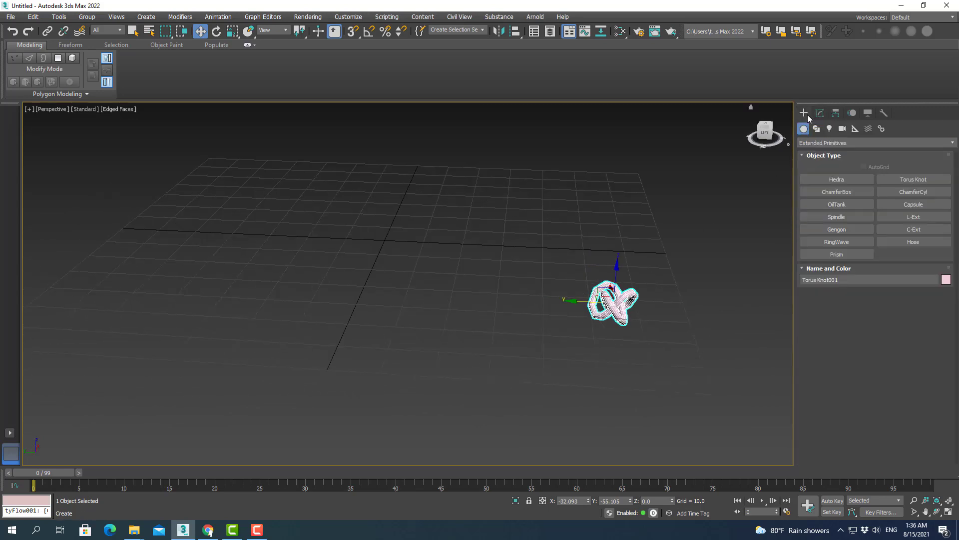
{"action": "left_click", "coordinate": [824, 142]}
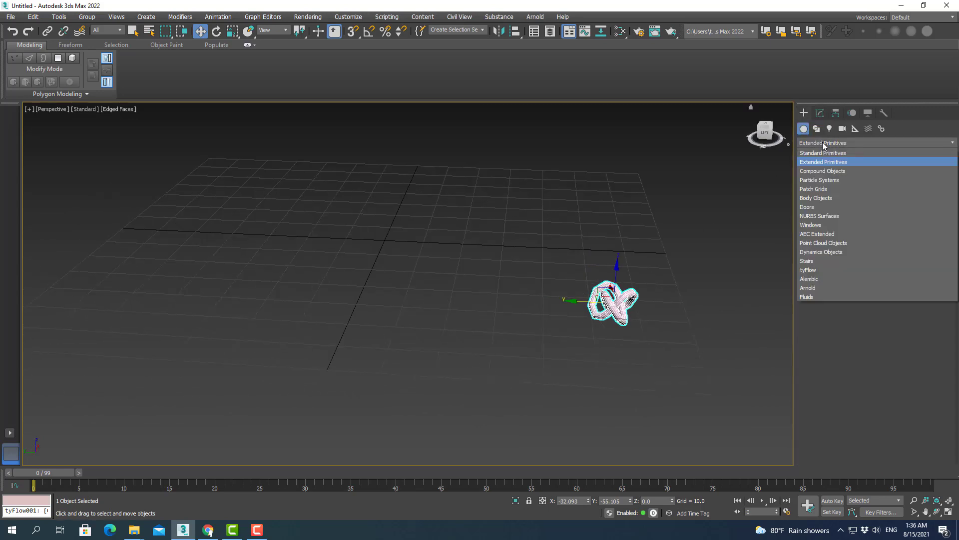
{"action": "left_click", "coordinate": [822, 156]}
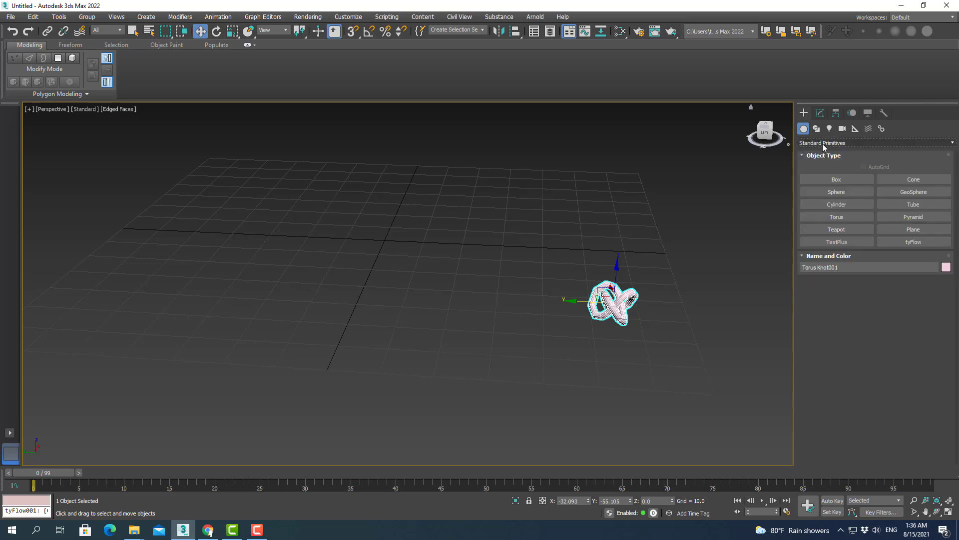
{"action": "left_click", "coordinate": [916, 243]}
{"action": "left_click", "coordinate": [89, 308]}
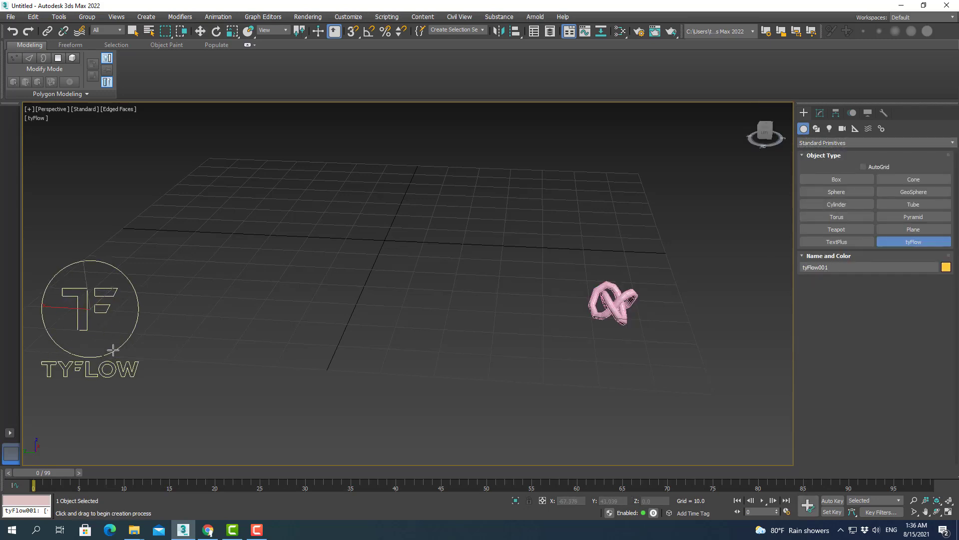
{"action": "left_click", "coordinate": [819, 113]}
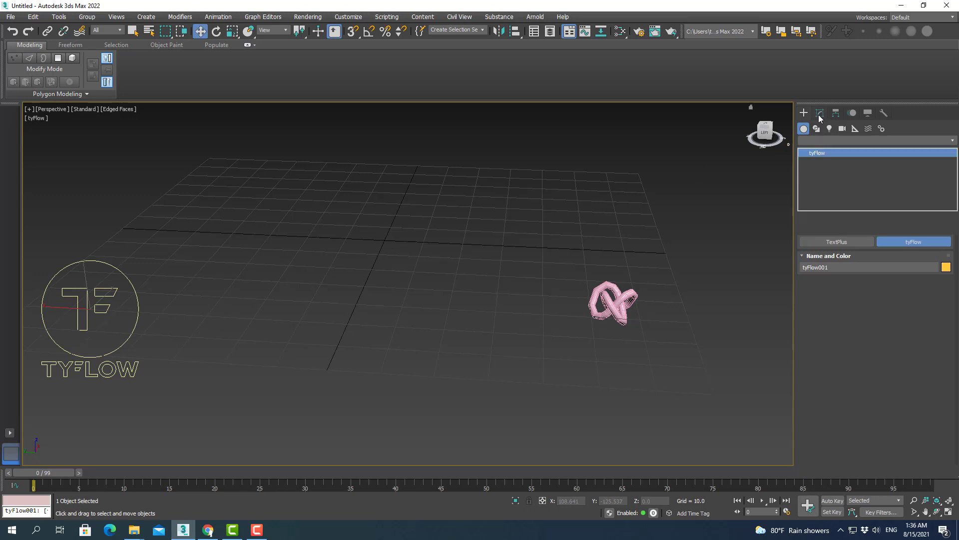
{"action": "left_click", "coordinate": [869, 271]}
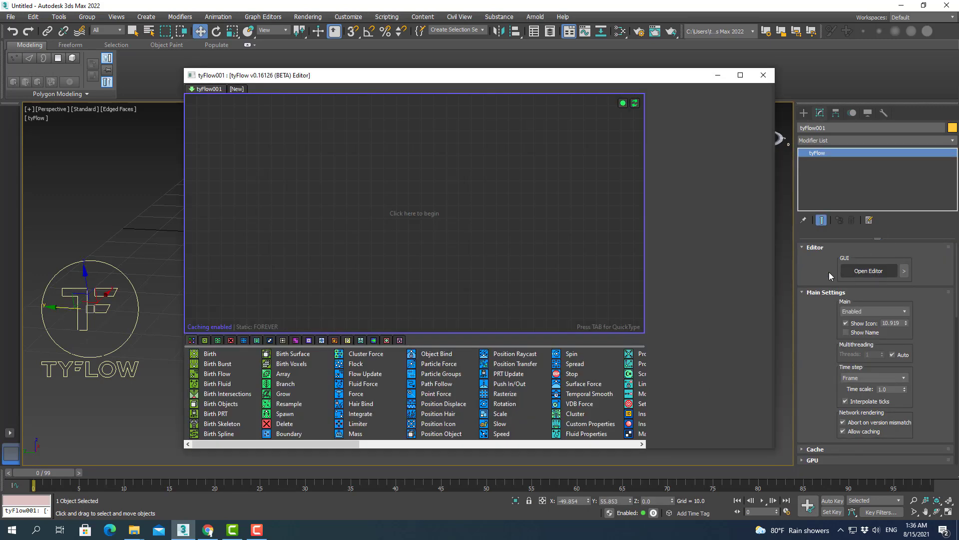
{"action": "left_click_drag", "start_coordinate": [475, 80], "coordinate": [441, 85]}
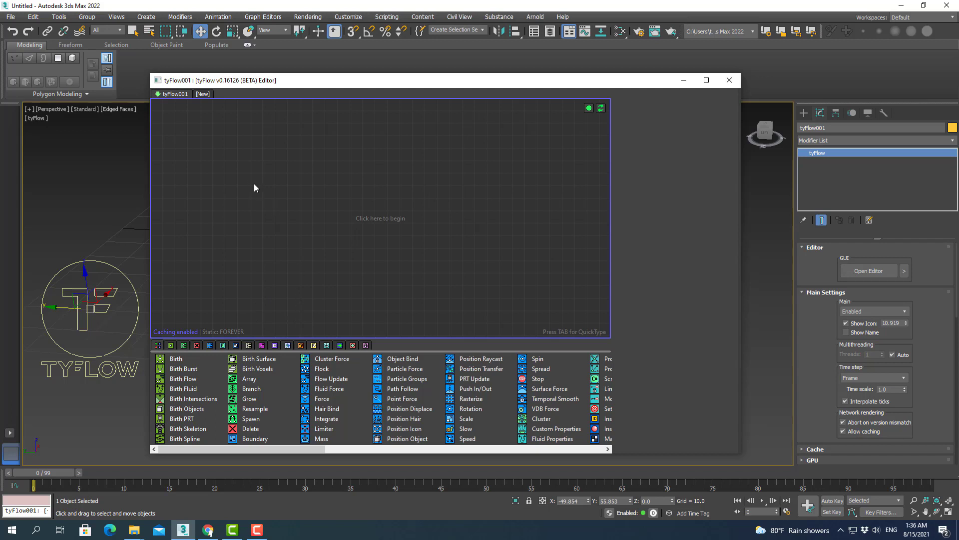
- Open the empty tyFlow canvas's right-click menu to reach Preset Flows
{"action": "right_click", "coordinate": [238, 182]}
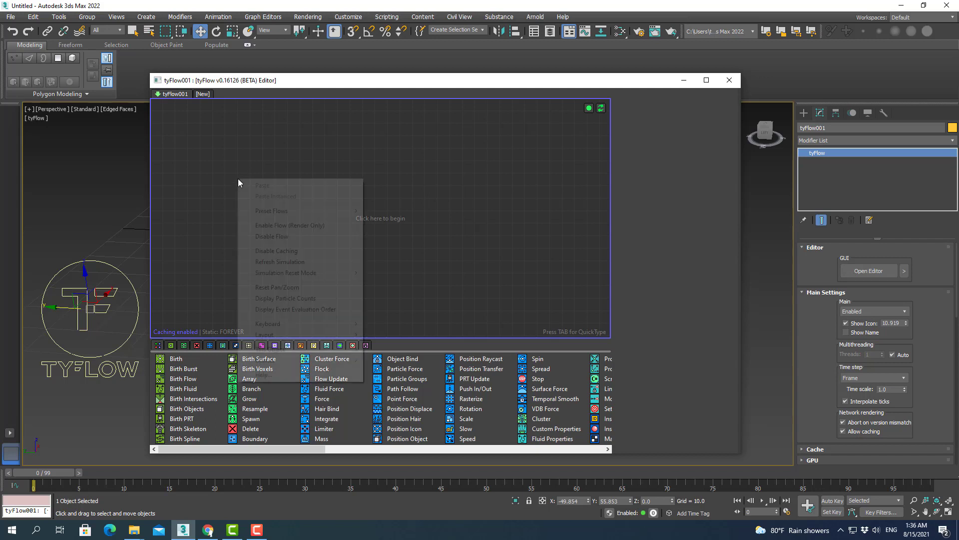
{"action": "left_click", "coordinate": [209, 157]}
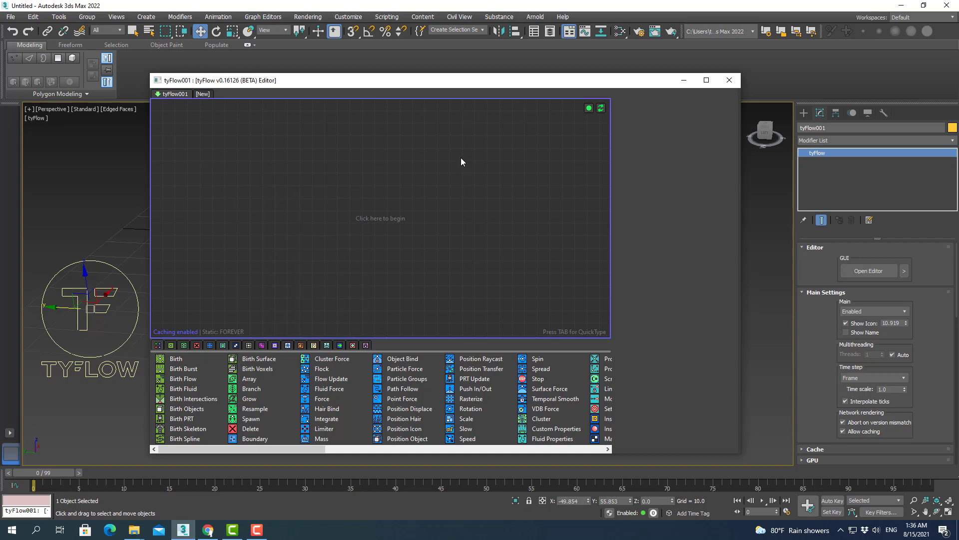
{"action": "right_click", "coordinate": [247, 175]}
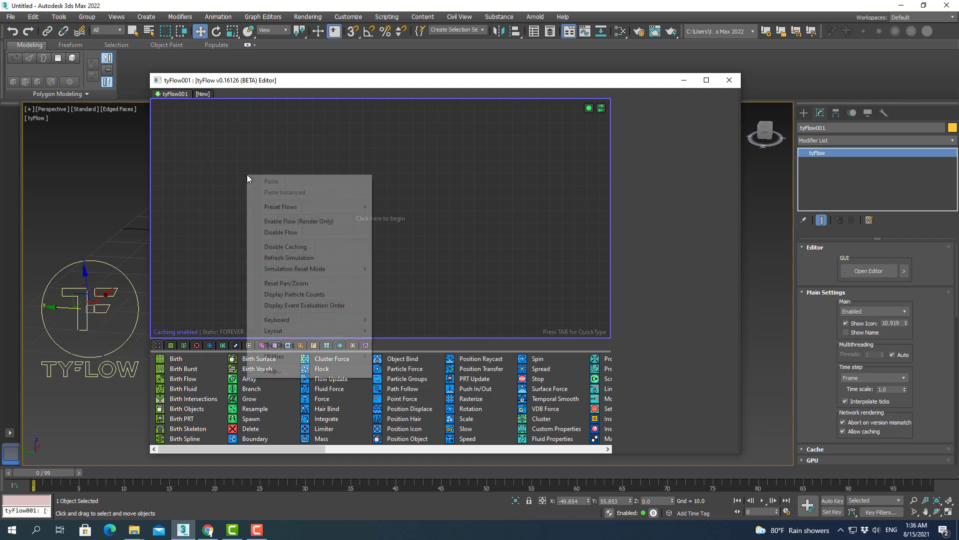
{"action": "left_click", "coordinate": [196, 166]}
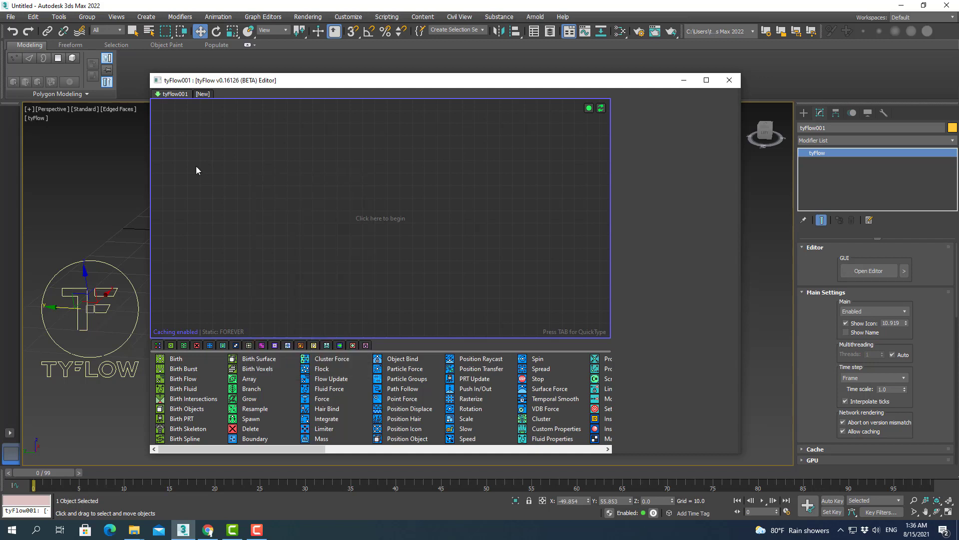
{"action": "right_click", "coordinate": [196, 166]}
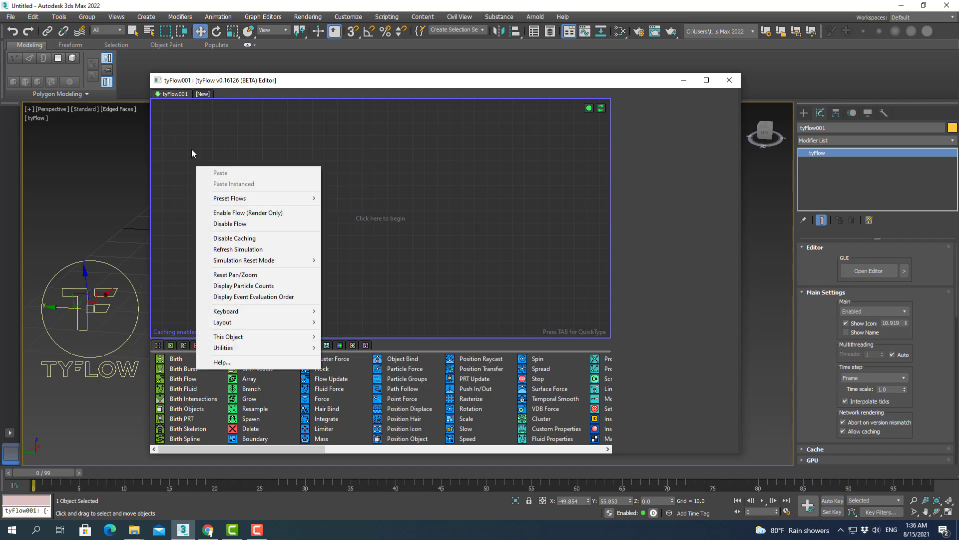
{"action": "right_click", "coordinate": [192, 149]}
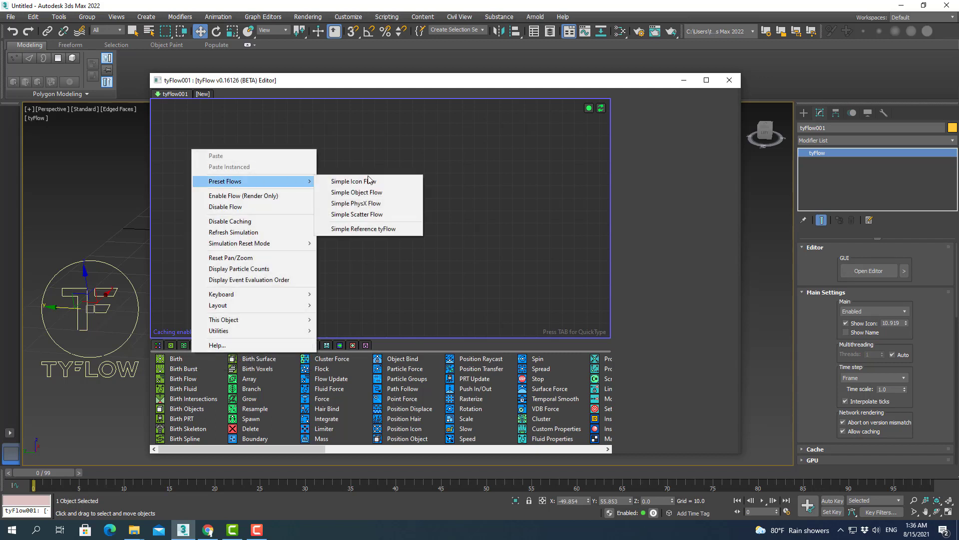
{"action": "mouse_move", "coordinate": [224, 181]}
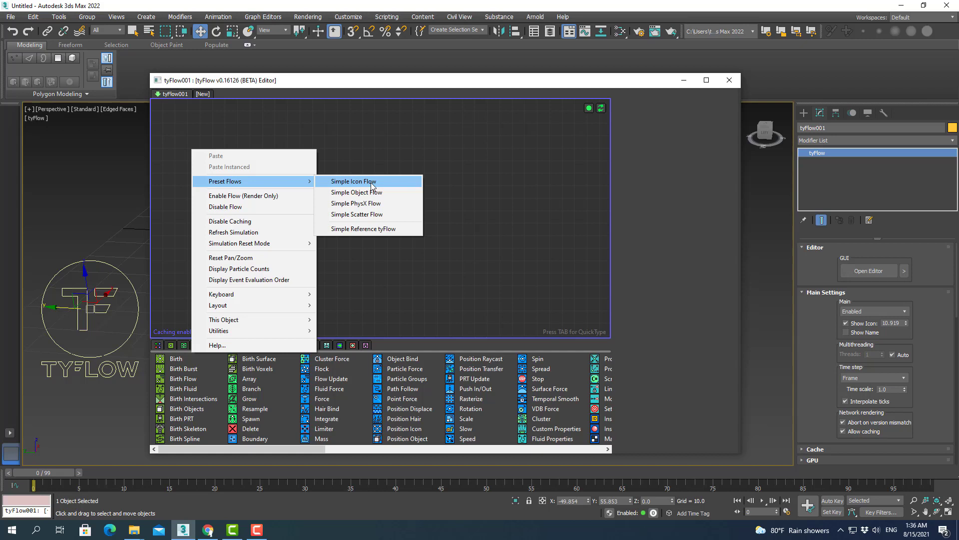
{"action": "right_click", "coordinate": [397, 146]}
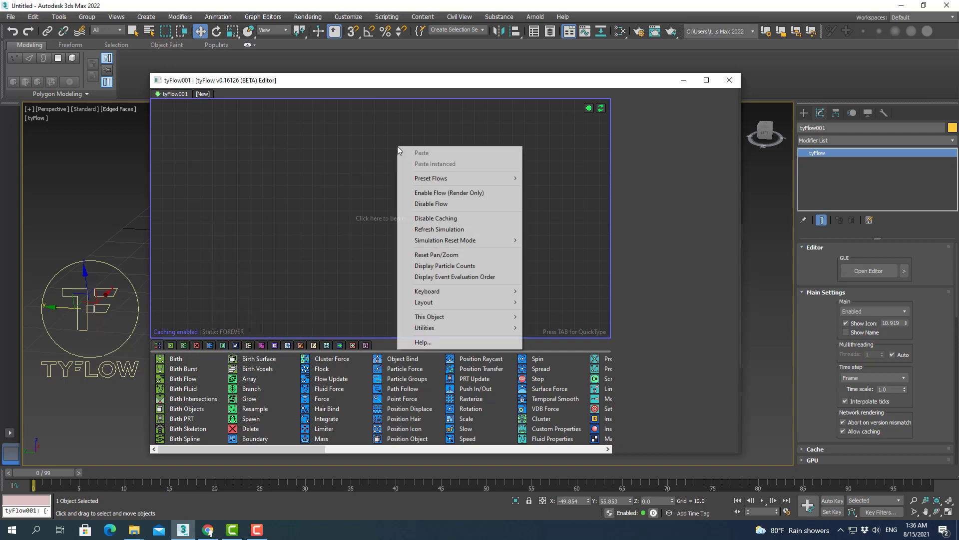
- Load the Simple Icon Flow preset, resize the editor, and scrub to preview box particles
{"action": "left_click", "coordinate": [577, 178]}
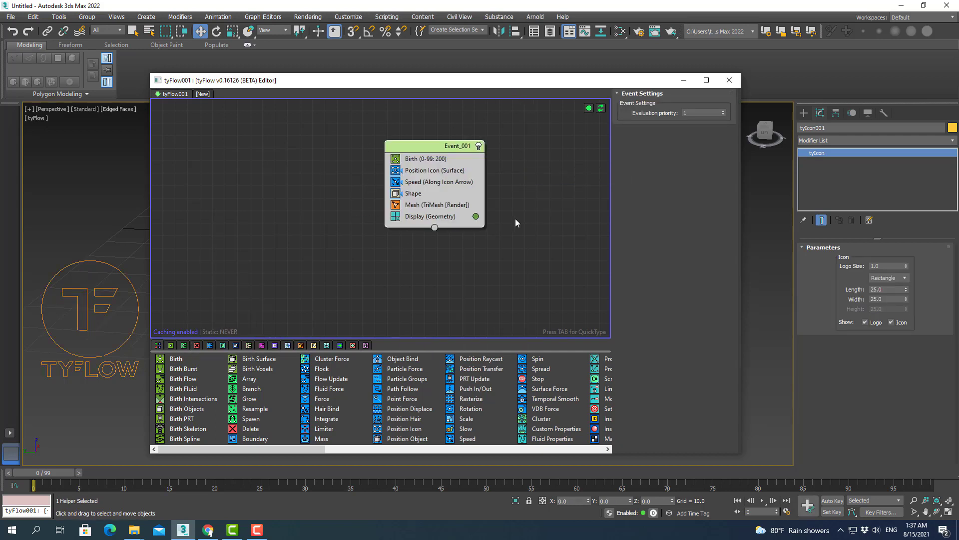
{"action": "mouse_move", "coordinate": [538, 82]}
{"action": "left_mouse_down"}
{"action": "mouse_move", "coordinate": [348, 138]}
{"action": "mouse_move", "coordinate": [204, 281]}
{"action": "left_mouse_up"}
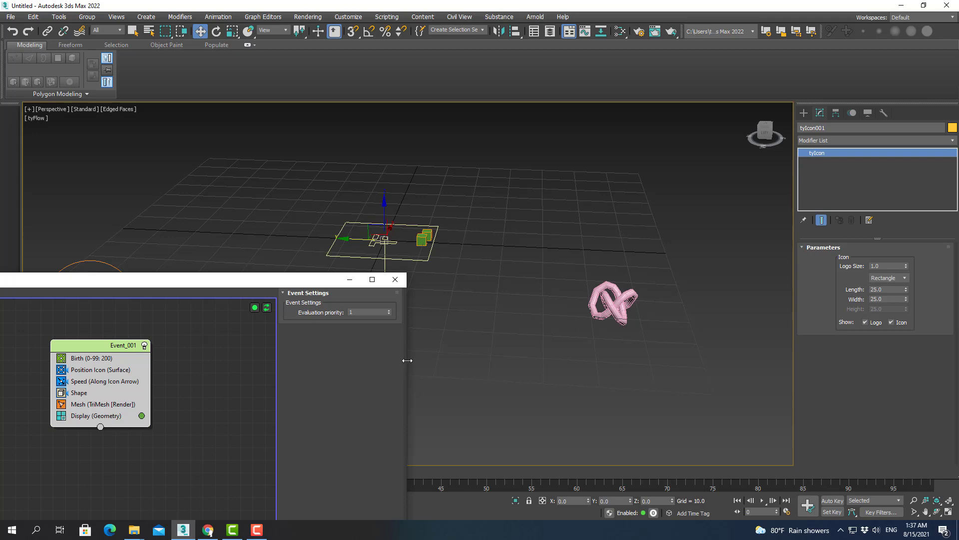
{"action": "left_click_drag", "start_coordinate": [406, 358], "coordinate": [196, 349]}
{"action": "left_click_drag", "start_coordinate": [109, 283], "coordinate": [214, 60]}
{"action": "mouse_move", "coordinate": [56, 472]}
{"action": "left_mouse_down"}
{"action": "mouse_move", "coordinate": [252, 478]}
{"action": "mouse_move", "coordinate": [618, 467]}
{"action": "mouse_move", "coordinate": [425, 471]}
{"action": "left_mouse_up"}
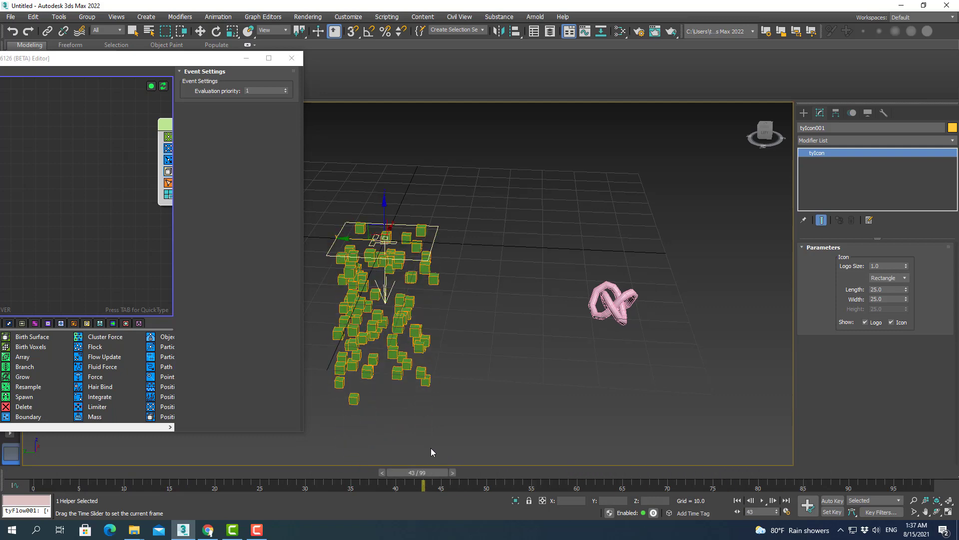
{"action": "key", "text": "w"}
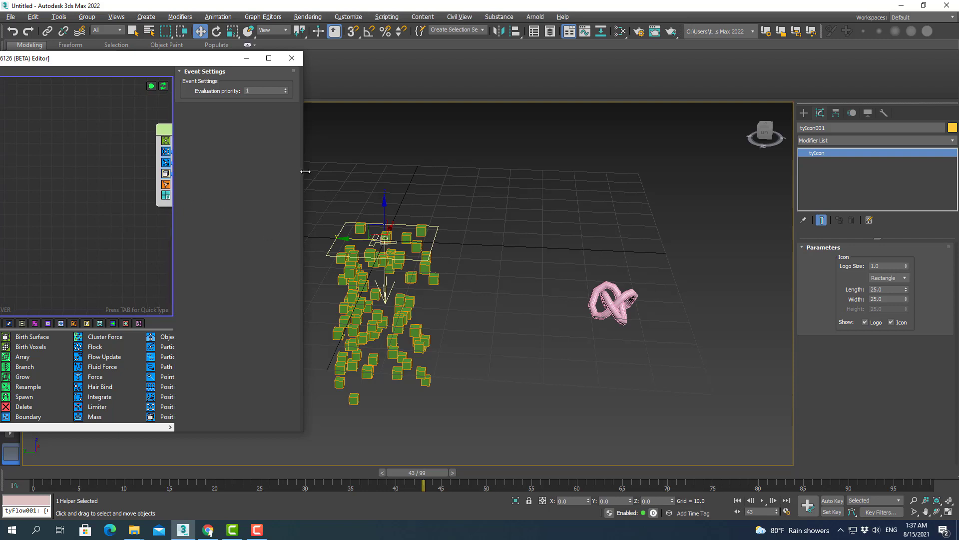
{"action": "left_click_drag", "start_coordinate": [305, 171], "coordinate": [433, 171]}
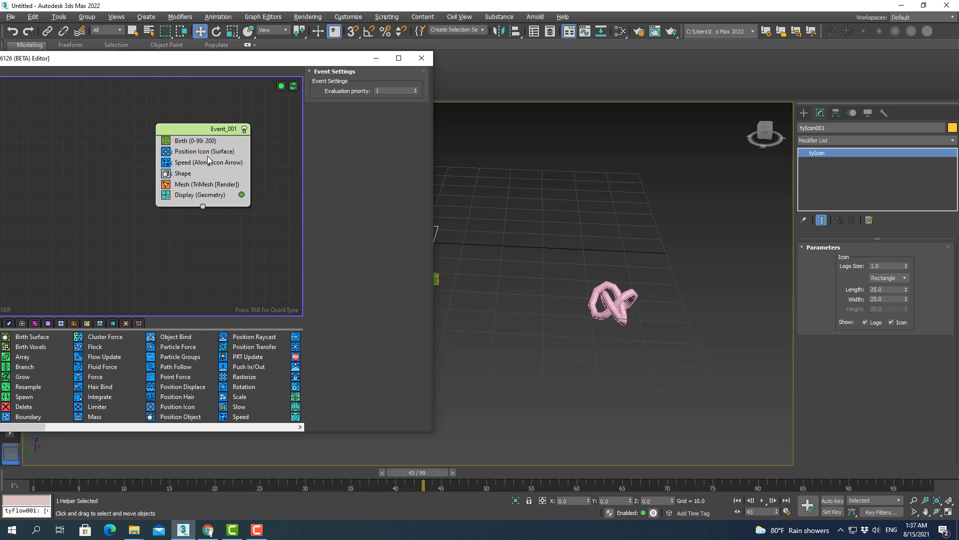
- Replace the Cube particle shape with the torus knot in the Shape operator
{"action": "left_click", "coordinate": [202, 195]}
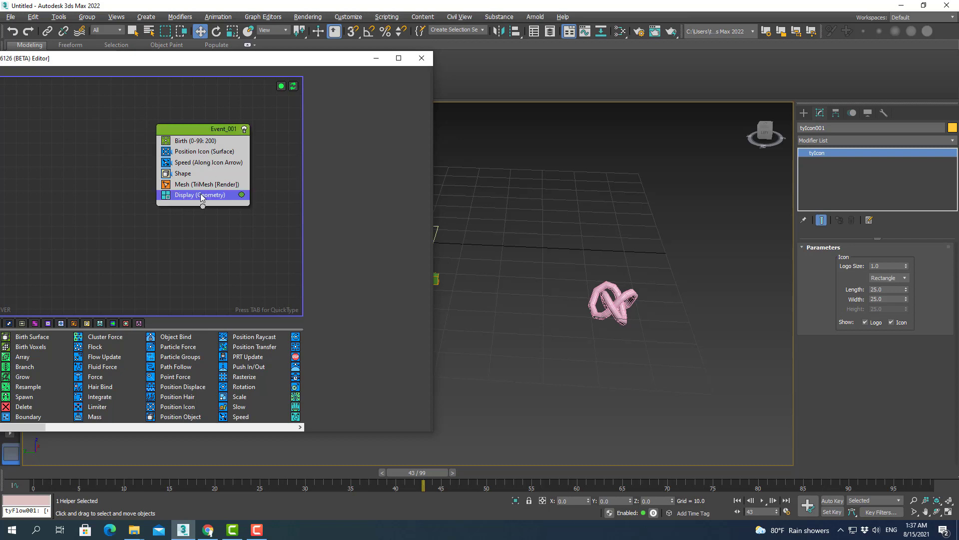
{"action": "left_click", "coordinate": [183, 173]}
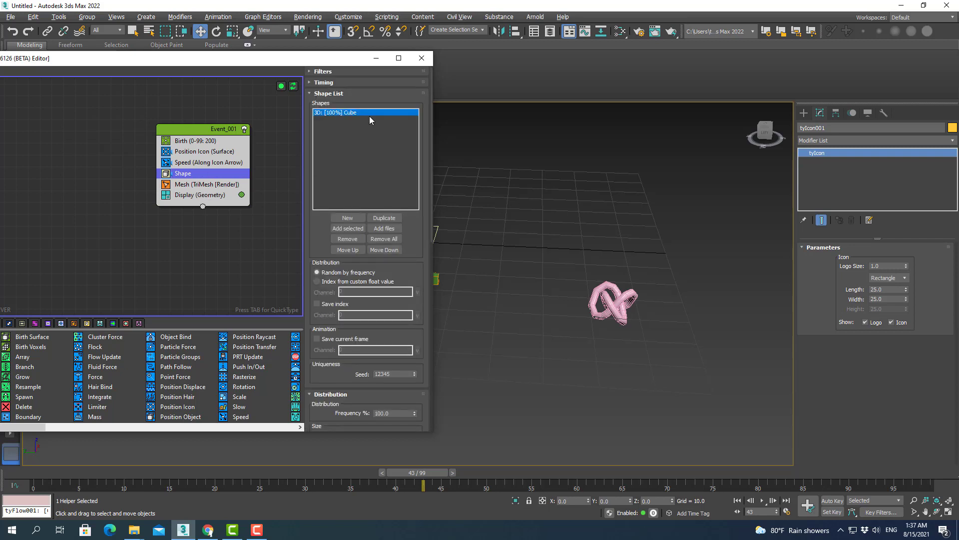
{"action": "left_click", "coordinate": [353, 243]}
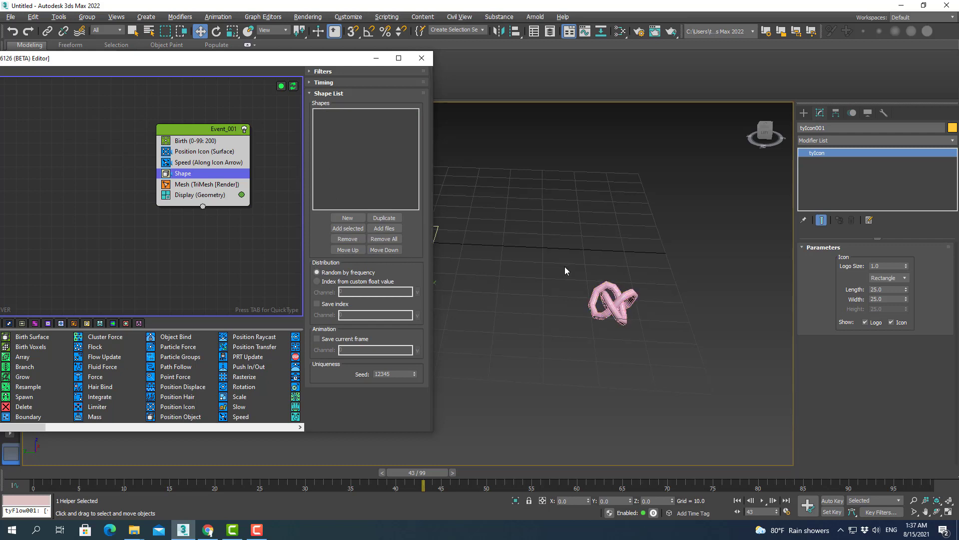
{"action": "left_click", "coordinate": [609, 293]}
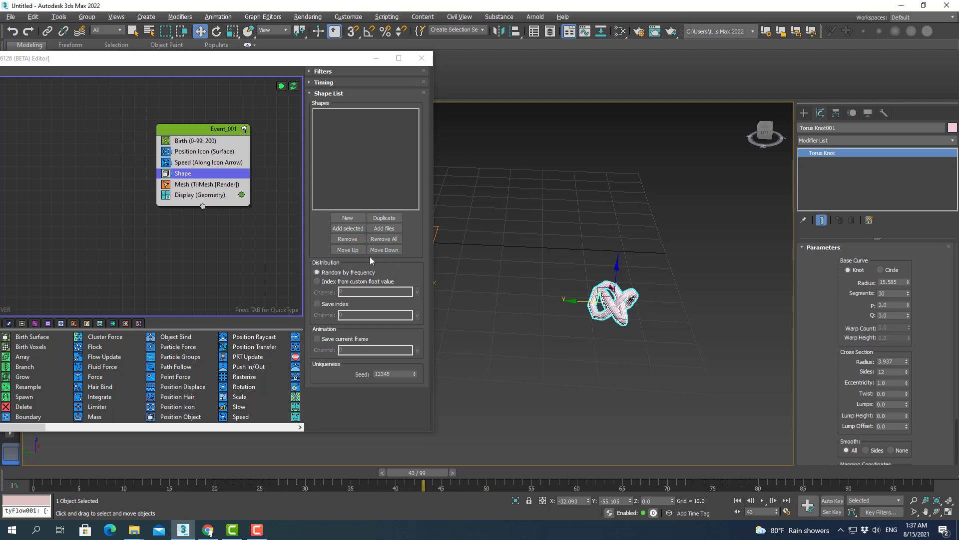
{"action": "left_click", "coordinate": [348, 228]}
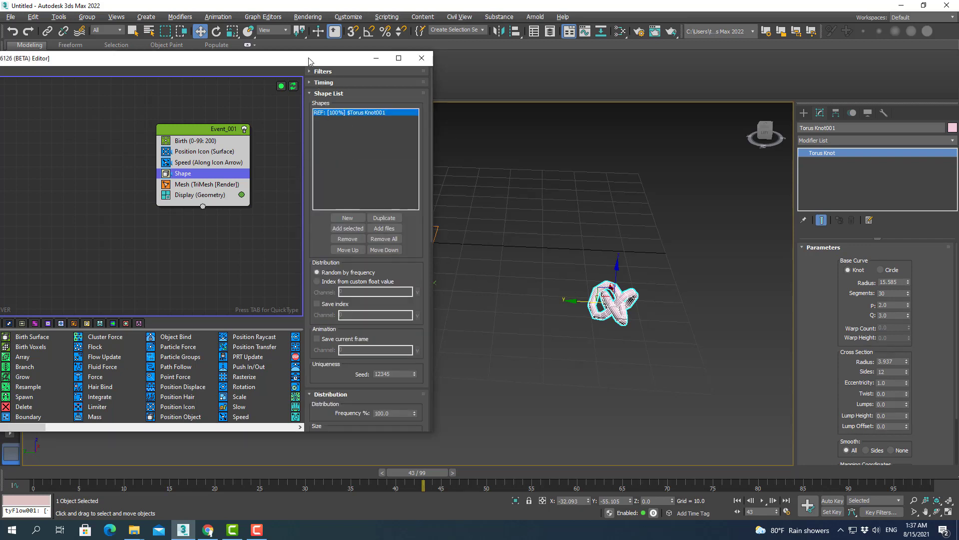
{"action": "mouse_move", "coordinate": [310, 62]}
{"action": "left_mouse_down"}
{"action": "mouse_move", "coordinate": [323, 116]}
{"action": "mouse_move", "coordinate": [319, 250]}
{"action": "mouse_move", "coordinate": [327, 71]}
{"action": "left_mouse_up"}
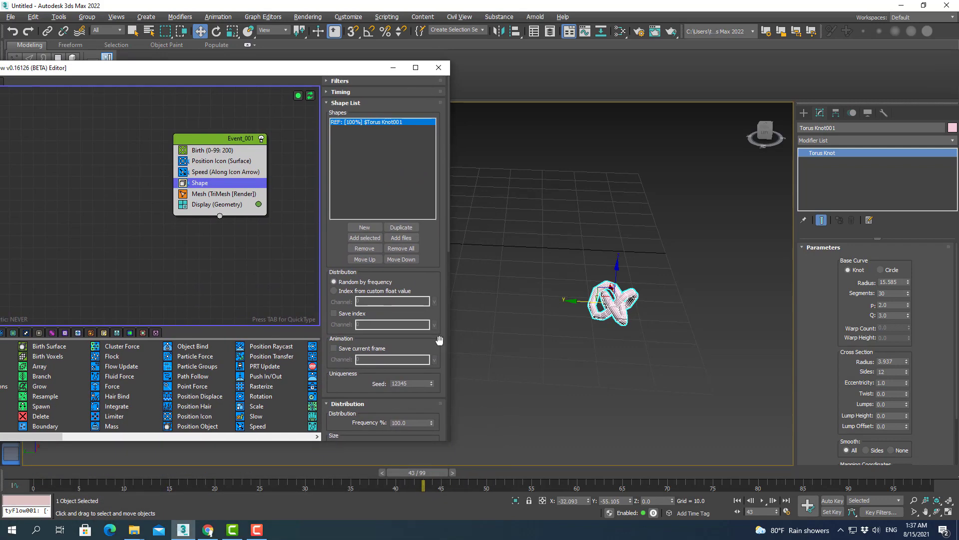
{"action": "left_click_drag", "start_coordinate": [449, 442], "coordinate": [313, 411]}
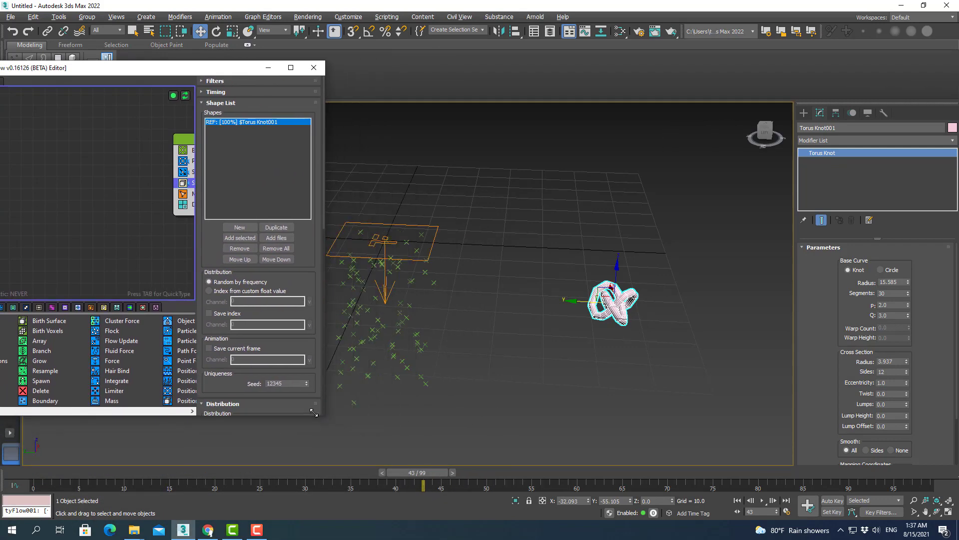
- Enable Shape Scale % at 15 and deselect the torus knot
{"action": "left_click_drag", "start_coordinate": [313, 214], "coordinate": [304, 278]}
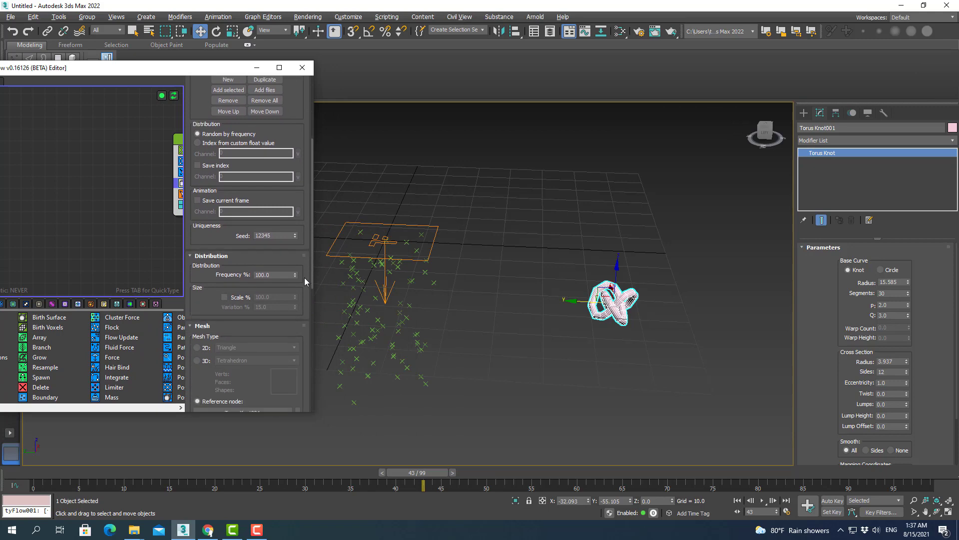
{"action": "left_click", "coordinate": [226, 299]}
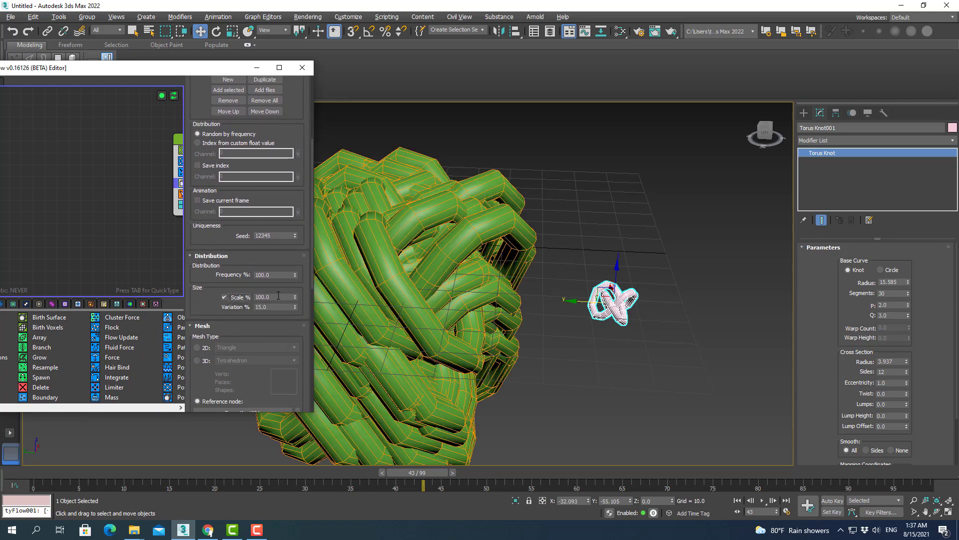
{"action": "left_click", "coordinate": [256, 297]}
{"action": "double_click", "coordinate": [272, 296]}
{"action": "type", "text": "15"}
{"action": "key", "text": "Return"}
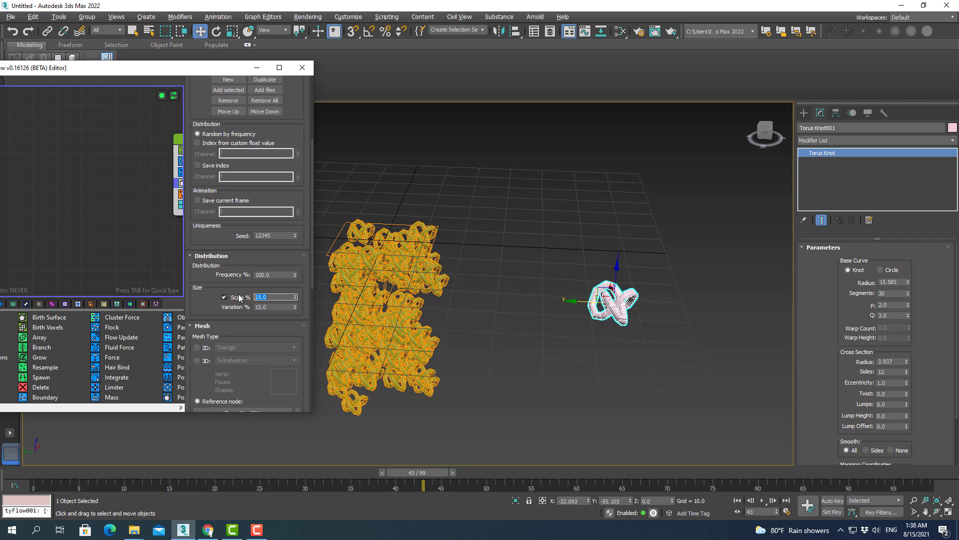
{"action": "left_click", "coordinate": [519, 289]}
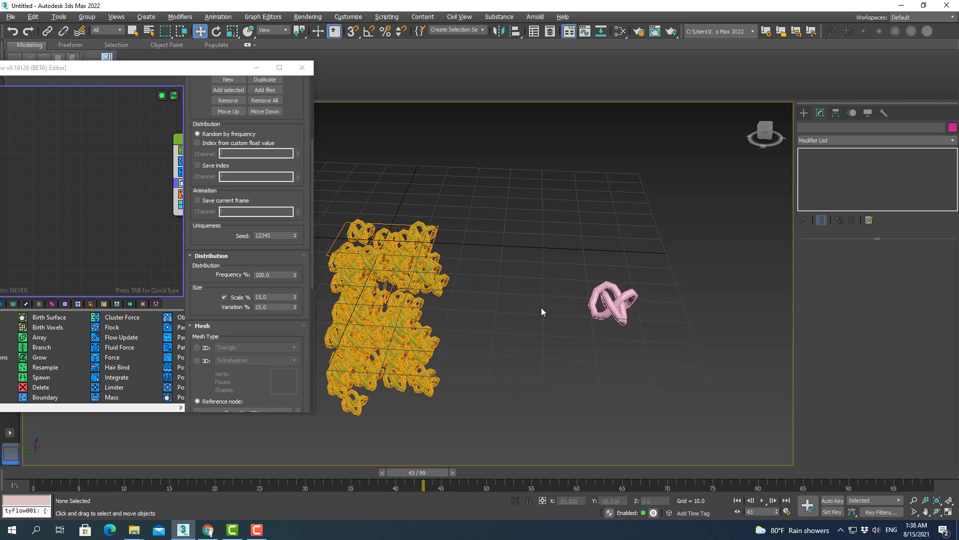
- Hide Torus Knot001 in Scene Explorer and move tyIcon001 up in Z above the grid
{"action": "left_click", "coordinate": [627, 299]}
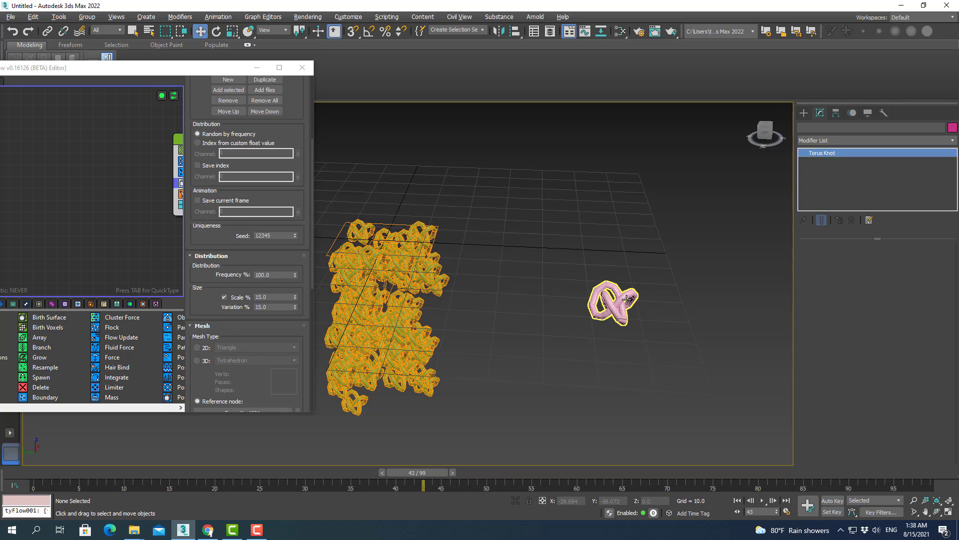
{"action": "left_click", "coordinate": [538, 33]}
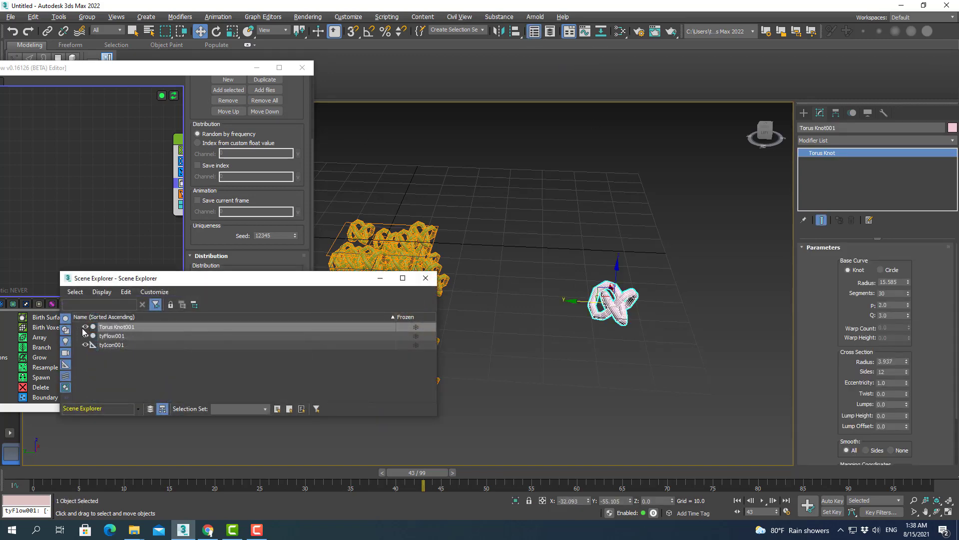
{"action": "left_click", "coordinate": [85, 327]}
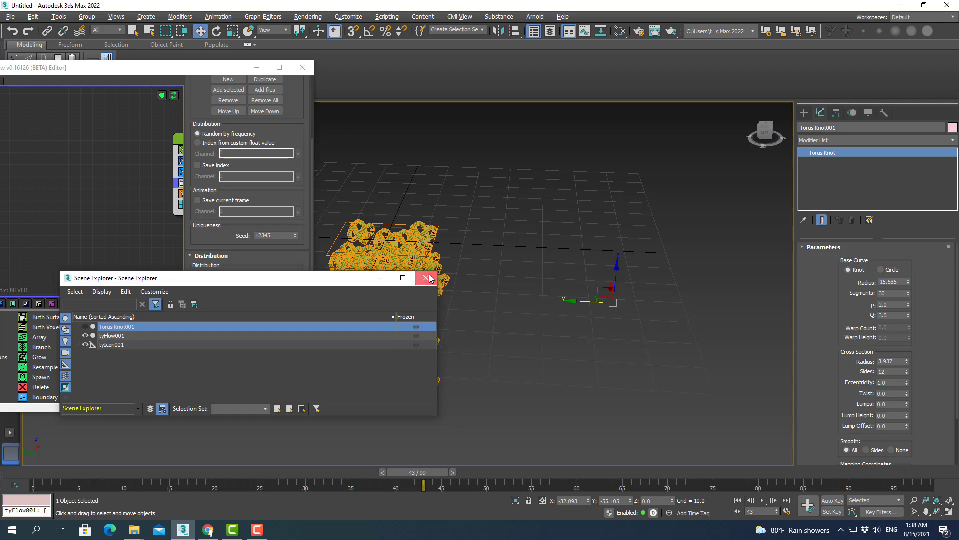
{"action": "left_click", "coordinate": [425, 278]}
{"action": "left_click", "coordinate": [425, 239]}
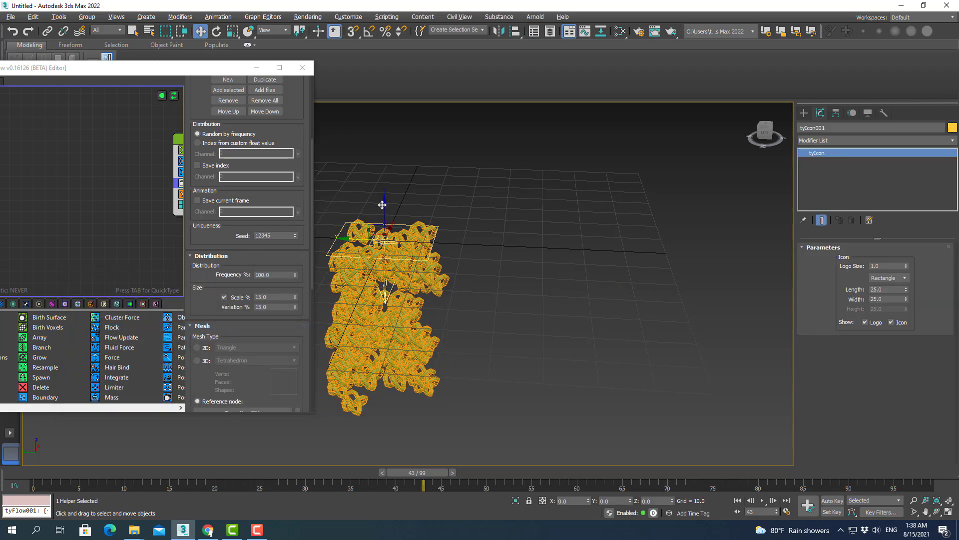
{"action": "left_click_drag", "start_coordinate": [384, 76], "coordinate": [385, 50]}
- Lift tyIcon001 higher in Z and switch to the rotate tool to tilt it
{"action": "middle_click_drag", "start_coordinate": [496, 201], "coordinate": [561, 295]}
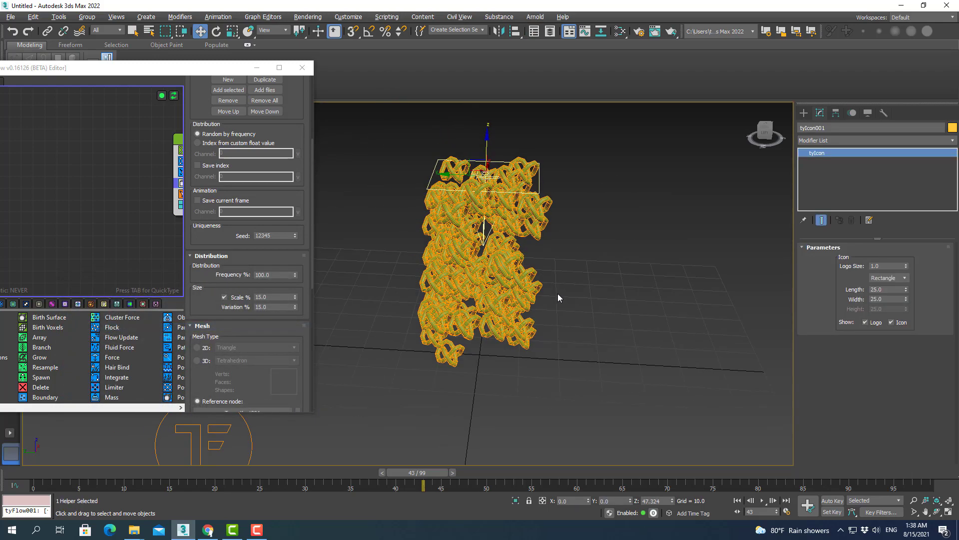
{"action": "left_click_drag", "start_coordinate": [456, 215], "coordinate": [462, 136]}
{"action": "key", "text": "e"}
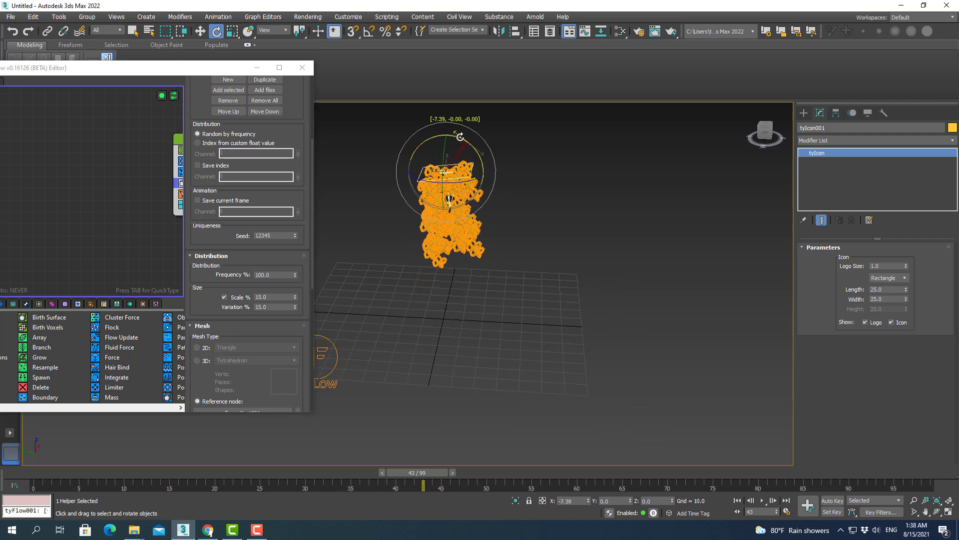
- Rewind to frame 0 and preview the falling torus knots to frame 42, then recentre the view
{"action": "left_click_drag", "start_coordinate": [435, 472], "coordinate": [50, 472]}
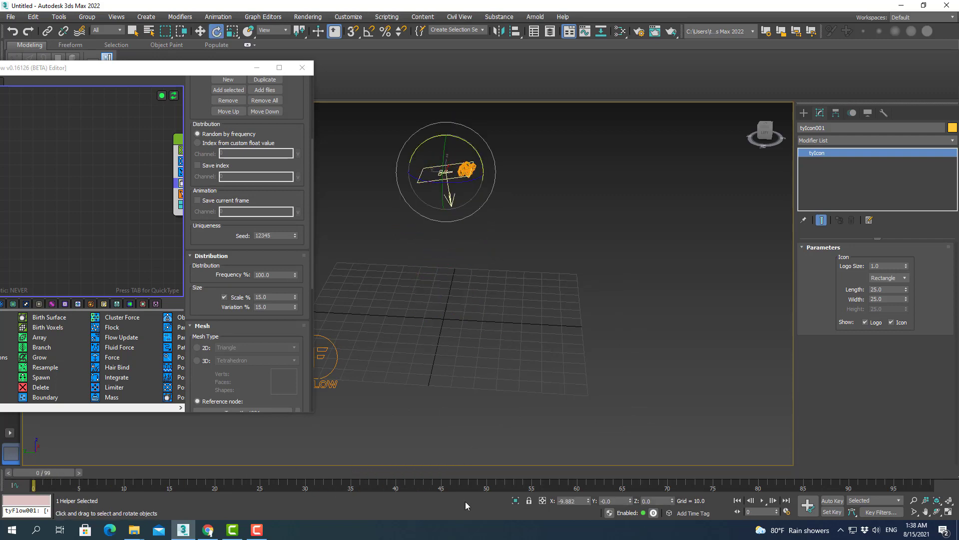
{"action": "left_click", "coordinate": [762, 501]}
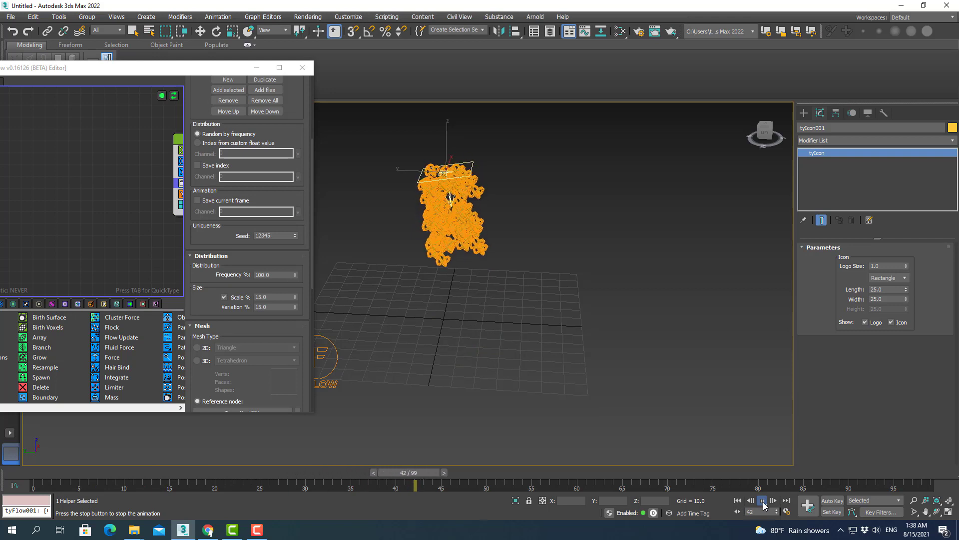
{"action": "left_click", "coordinate": [762, 502]}
{"action": "key", "text": "e"}
{"action": "left_click", "coordinate": [622, 273]}
{"action": "middle_click_drag", "start_coordinate": [492, 274], "coordinate": [529, 310]}
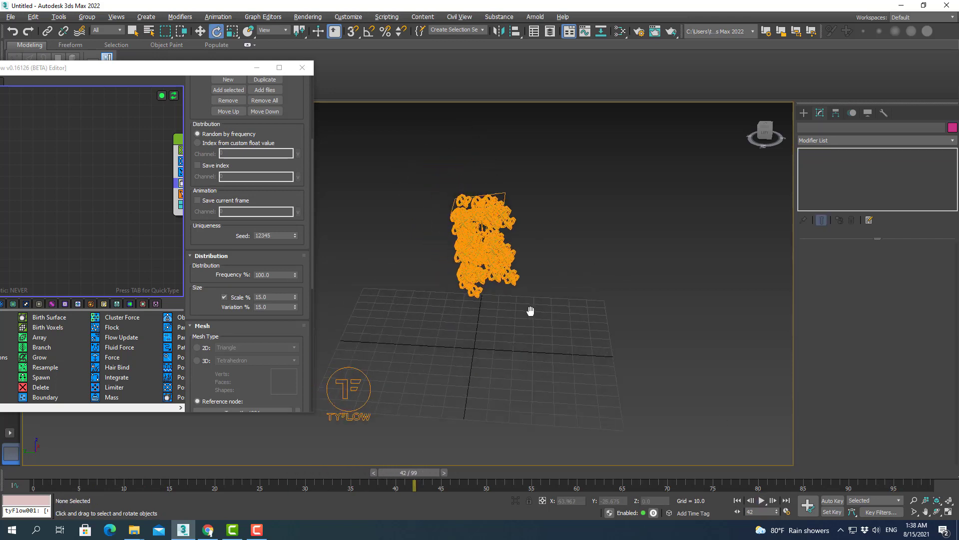
{"action": "left_click_drag", "start_coordinate": [198, 73], "coordinate": [303, 100]}
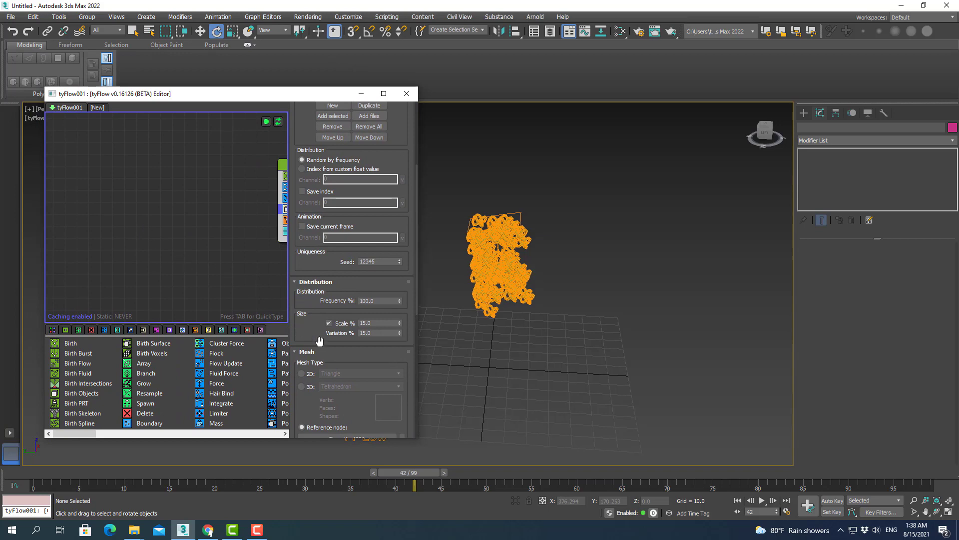
- Enlarge the tyFlow editor and open the Event_001 Birth operator's settings
{"action": "left_click_drag", "start_coordinate": [424, 398], "coordinate": [673, 399]}
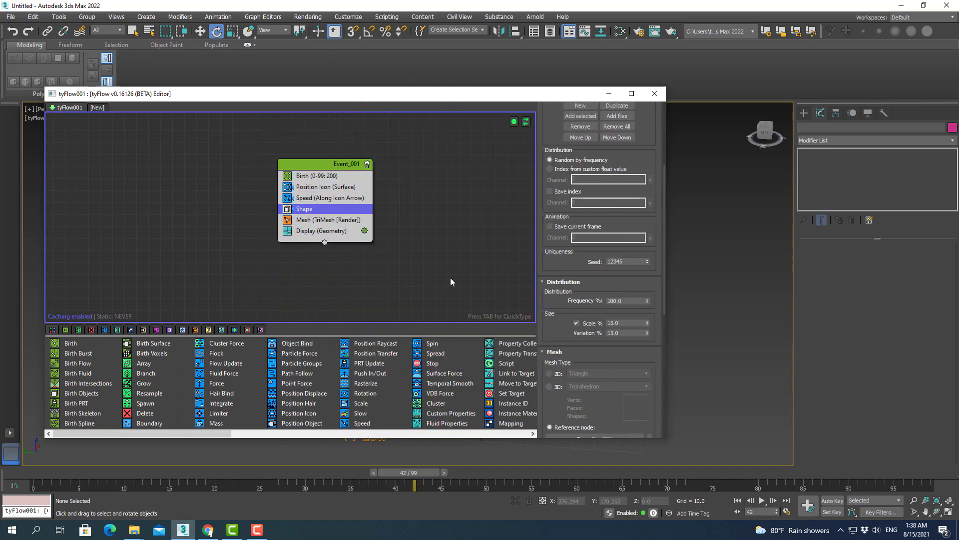
{"action": "left_click_drag", "start_coordinate": [487, 99], "coordinate": [453, 126]}
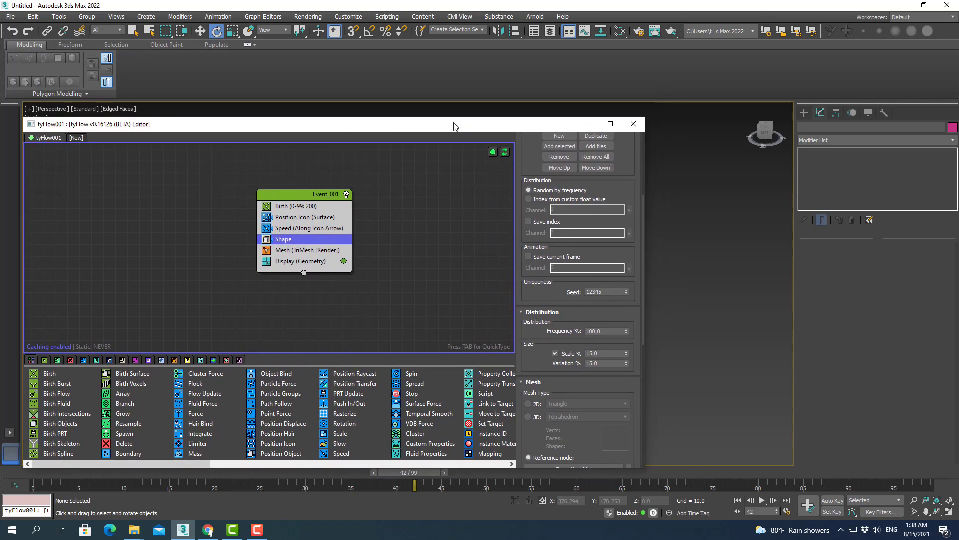
{"action": "left_click", "coordinate": [301, 196]}
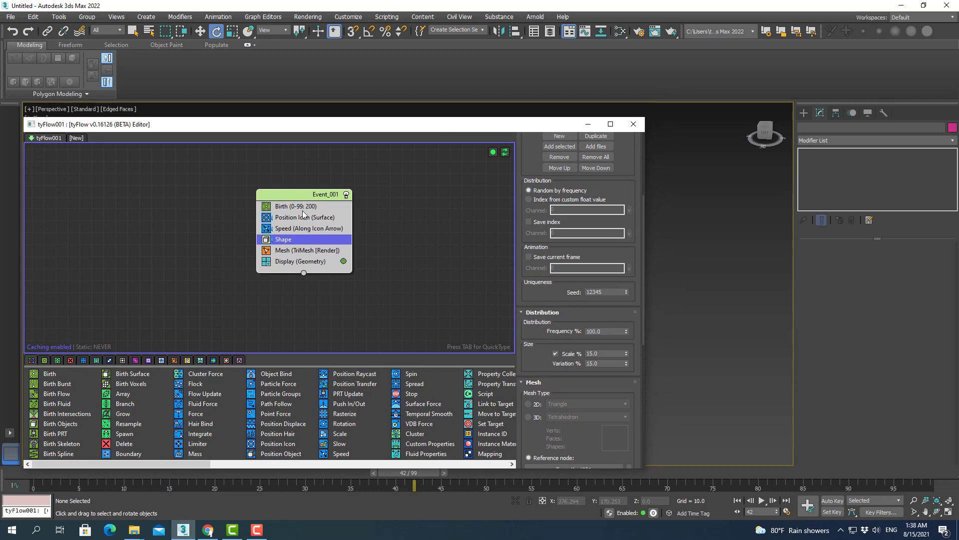
{"action": "left_click", "coordinate": [300, 209]}
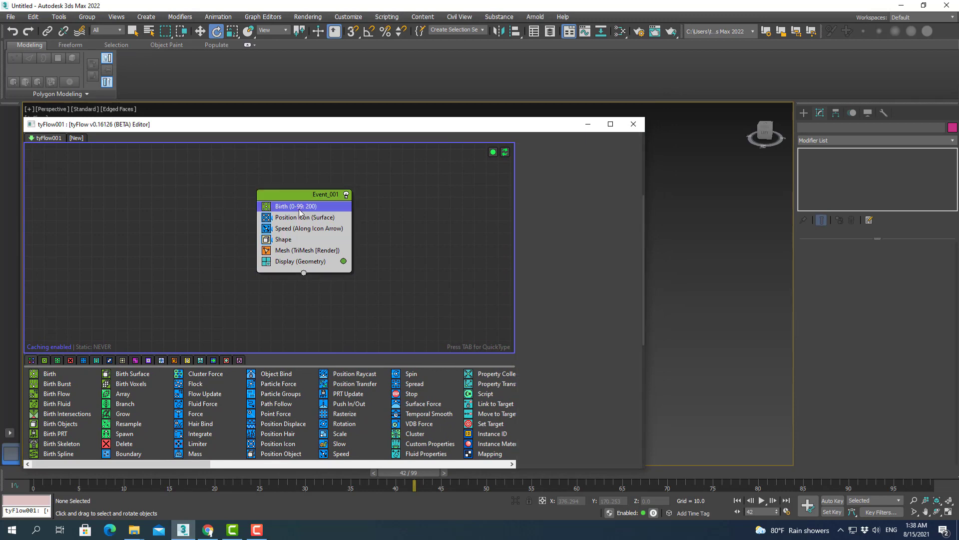
{"action": "left_click_drag", "start_coordinate": [559, 129], "coordinate": [351, 116]}
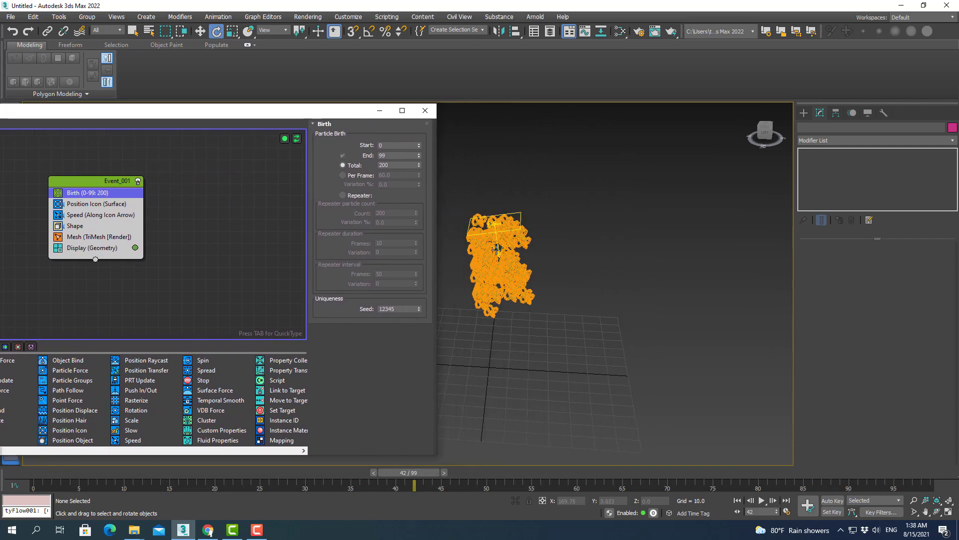
- Set the Birth Total to 20 and preview the simulation from frame 0 to frame 57
{"action": "left_click", "coordinate": [395, 155]}
{"action": "left_click", "coordinate": [398, 165]}
{"action": "type", "text": "2"}
{"action": "key", "text": "Return"}
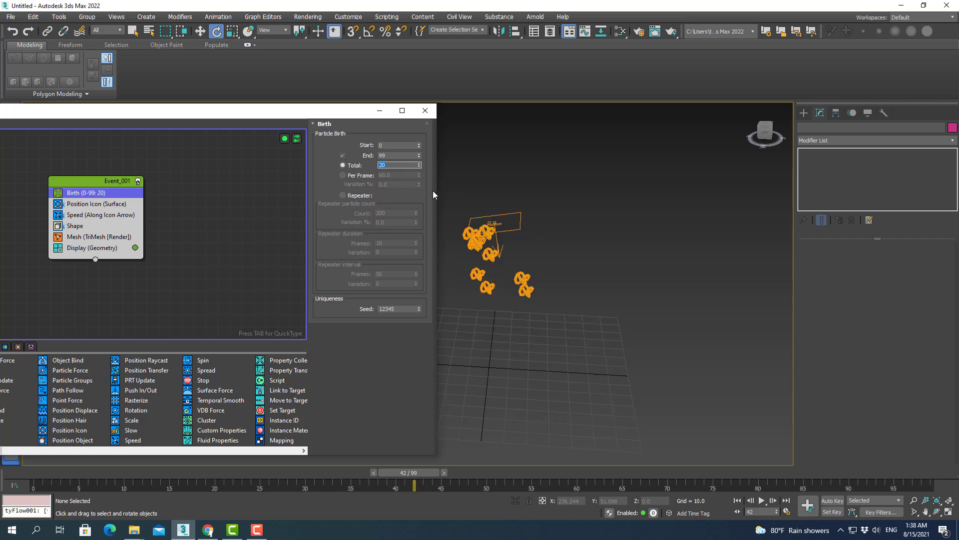
{"action": "left_click_drag", "start_coordinate": [410, 472], "coordinate": [35, 472]}
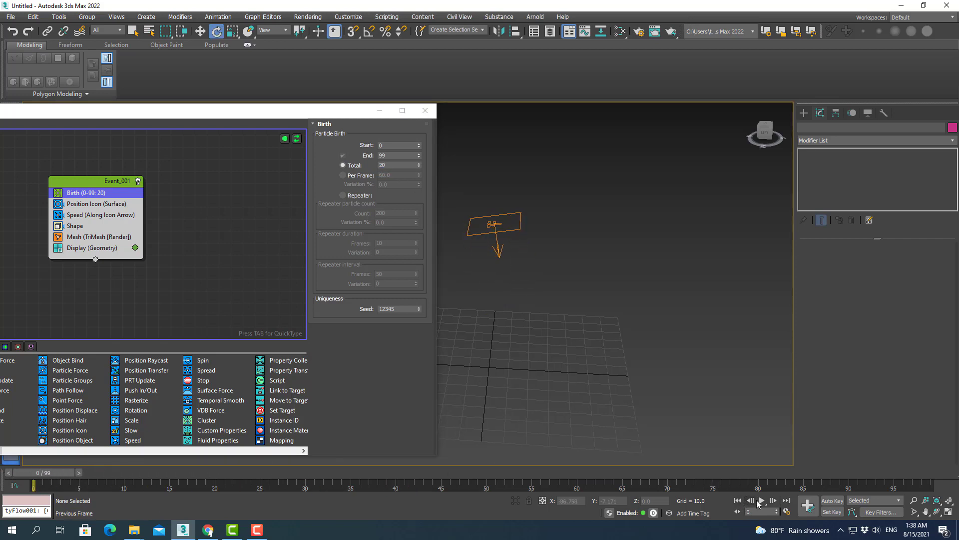
{"action": "left_click", "coordinate": [761, 501]}
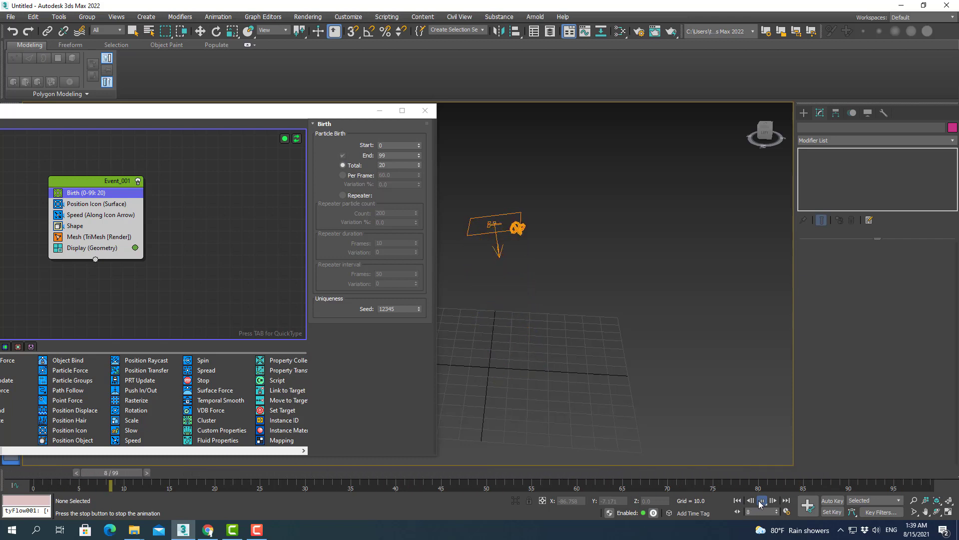
{"action": "left_click", "coordinate": [761, 500]}
{"action": "key", "text": "e"}
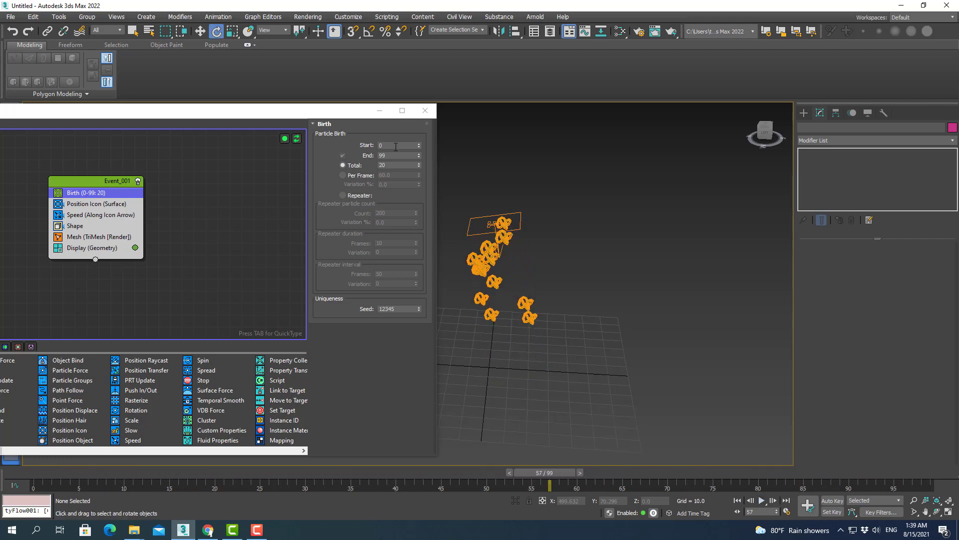
- Change the Birth Total to 10 and replay the simulation to frame 98
{"action": "double_click", "coordinate": [396, 167]}
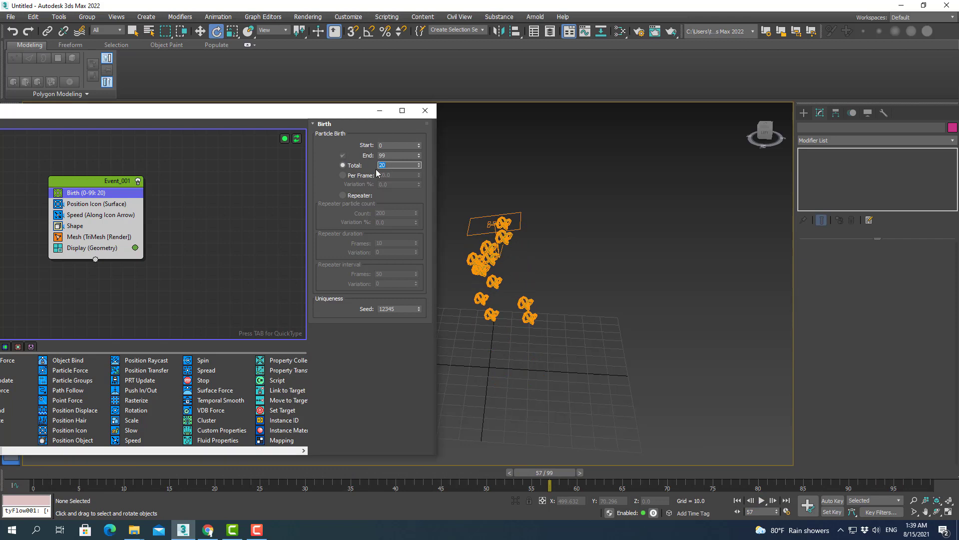
{"action": "type", "text": "10"}
{"action": "key", "text": "Return"}
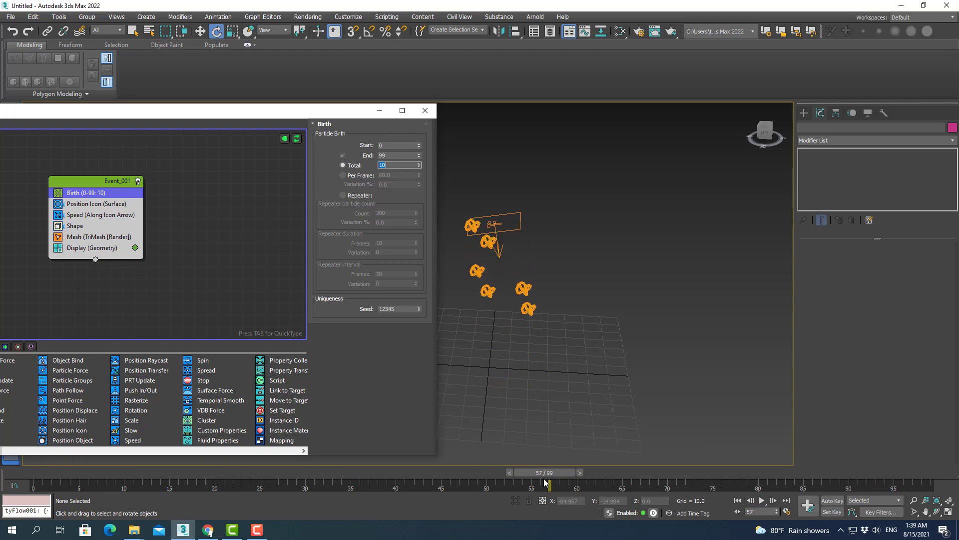
{"action": "left_click_drag", "start_coordinate": [545, 472], "coordinate": [60, 473]}
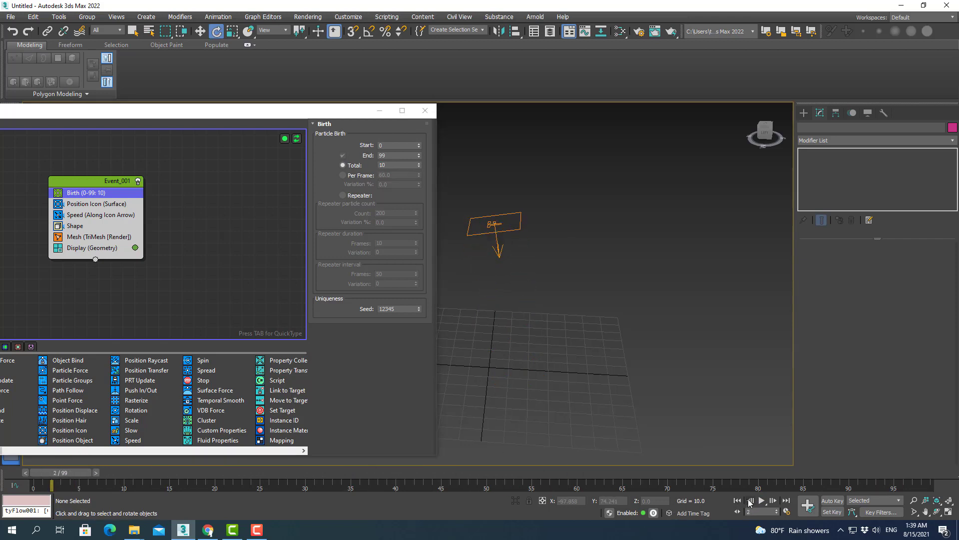
{"action": "left_click", "coordinate": [761, 501]}
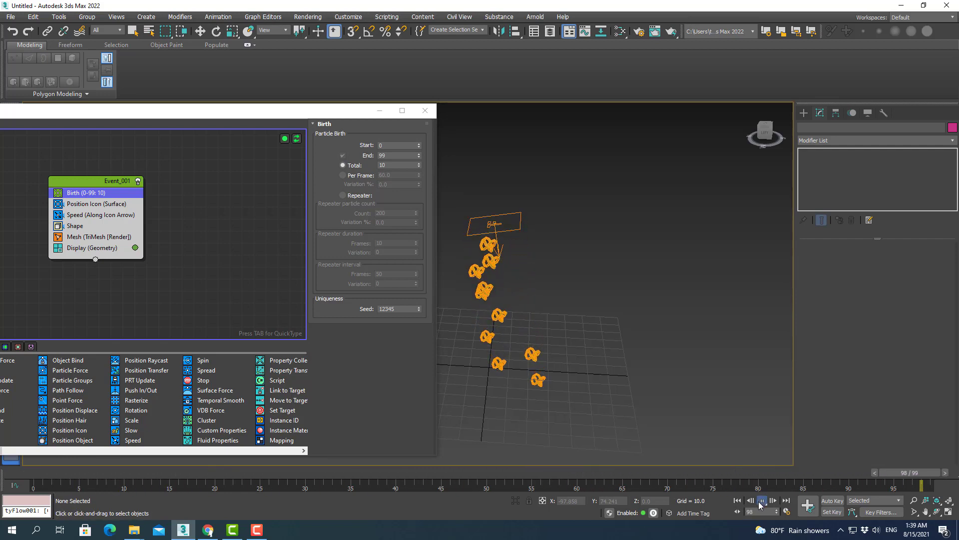
{"action": "left_click", "coordinate": [760, 502]}
- Set the Speed (Along Icon Arrow) magnitude to 5.0 and replay the simulation to frame 97
{"action": "key", "text": "e"}
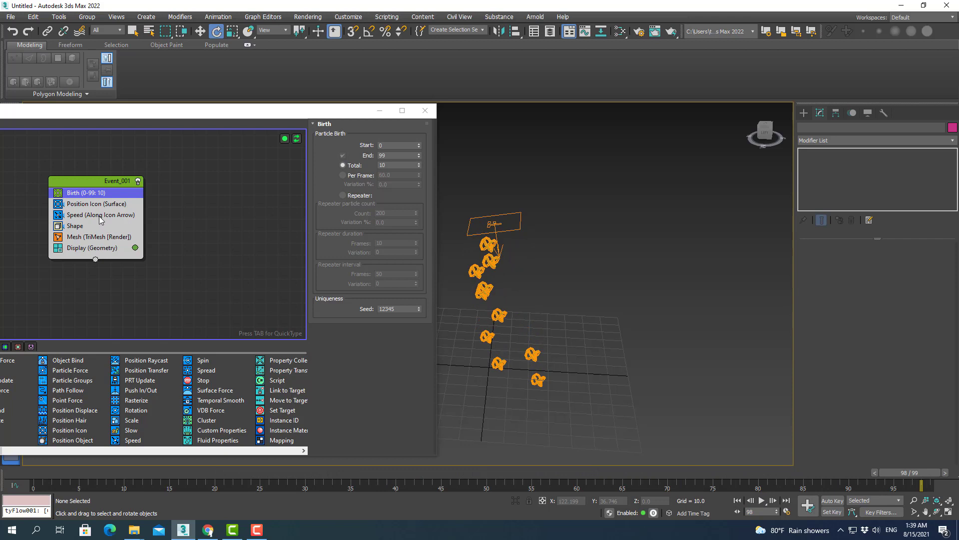
{"action": "left_click", "coordinate": [100, 215]}
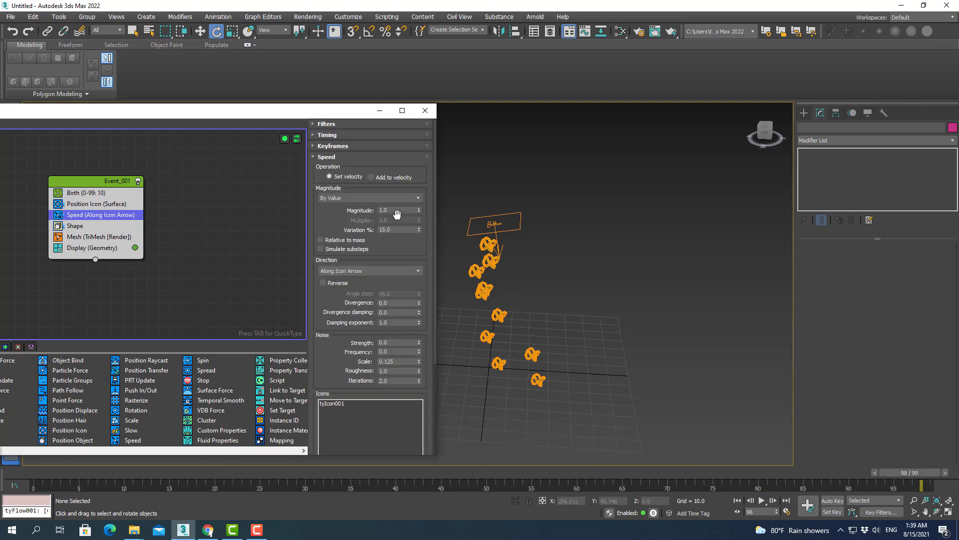
{"action": "double_click", "coordinate": [392, 210]}
{"action": "type", "text": "5"}
{"action": "key", "text": "Return"}
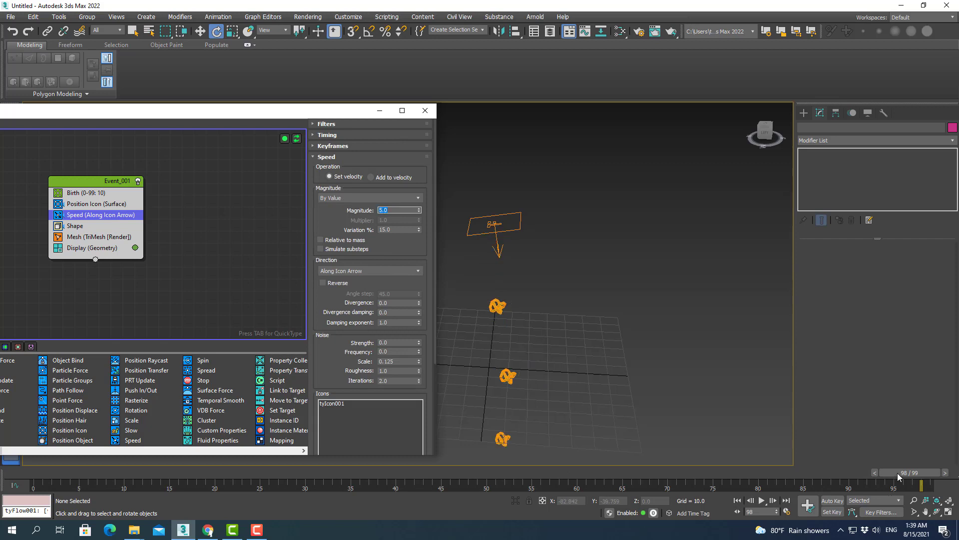
{"action": "left_click_drag", "start_coordinate": [898, 476], "coordinate": [44, 473]}
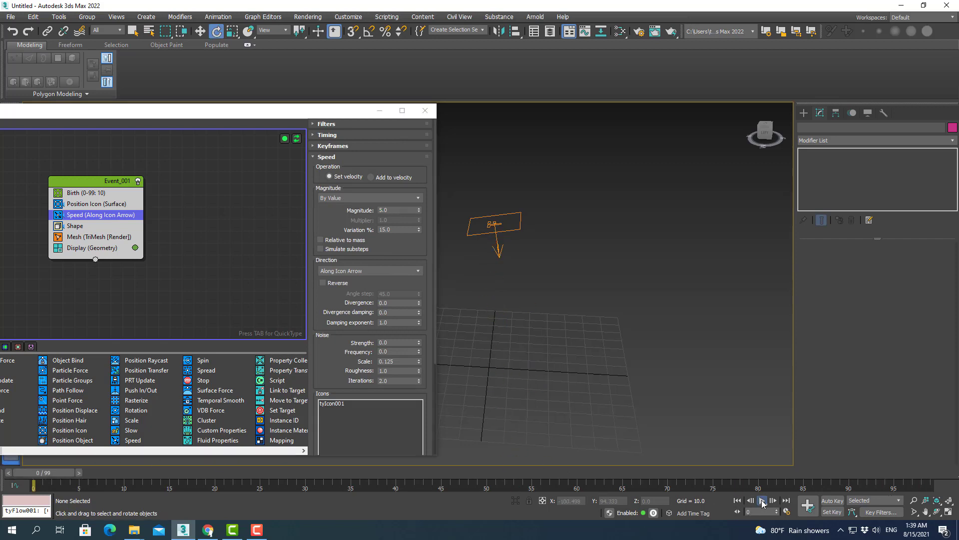
{"action": "left_click", "coordinate": [763, 501]}
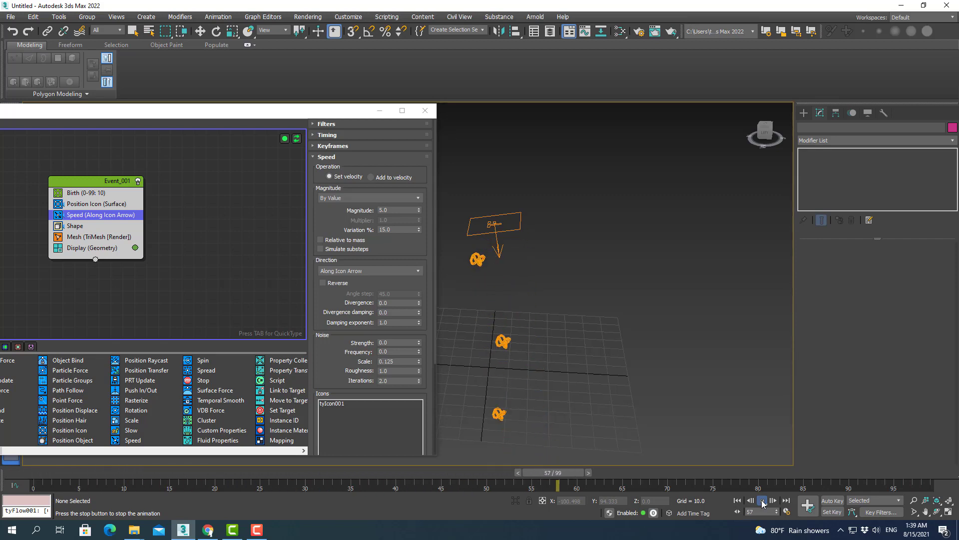
{"action": "left_click", "coordinate": [763, 501]}
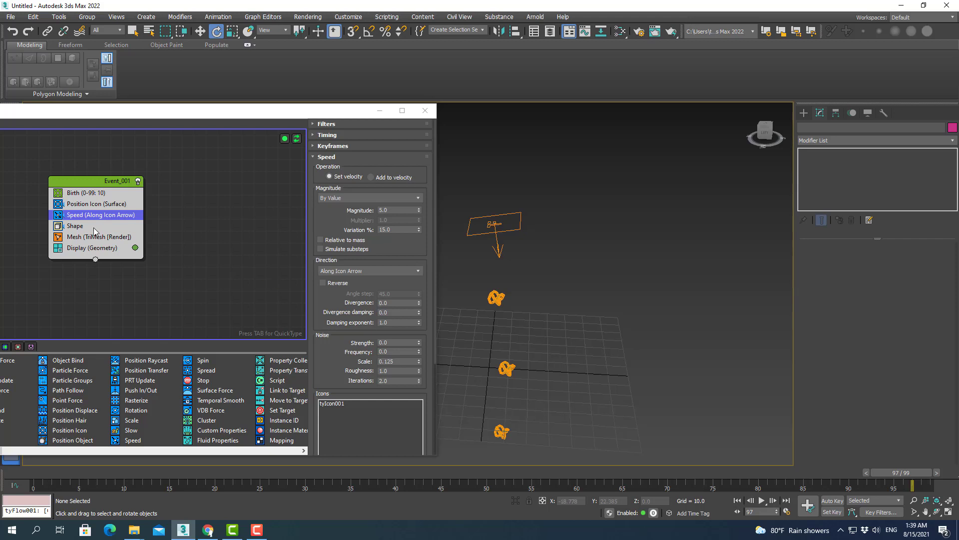
{"action": "mouse_move", "coordinate": [135, 112]}
{"action": "left_mouse_down"}
{"action": "mouse_move", "coordinate": [301, 99]}
{"action": "mouse_move", "coordinate": [144, 121]}
{"action": "left_mouse_up"}
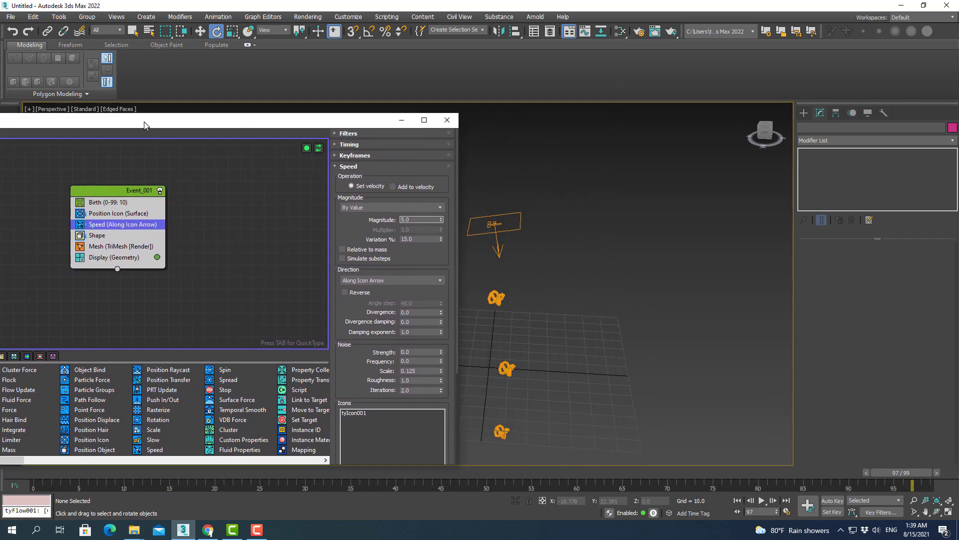
- Insert a Collision operator above Mesh in Event_001 using the 'co' quick search
{"action": "left_click", "coordinate": [106, 247]}
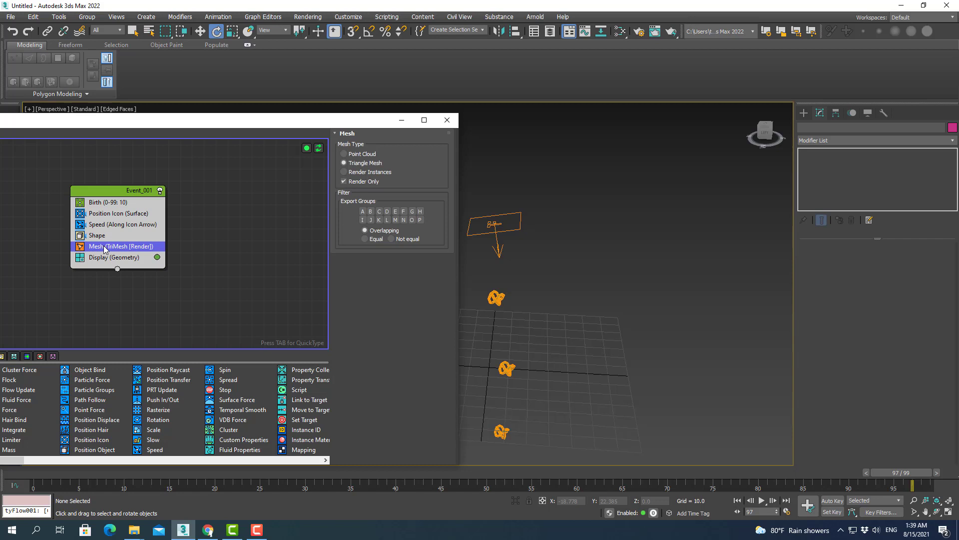
{"action": "key", "text": "Tab"}
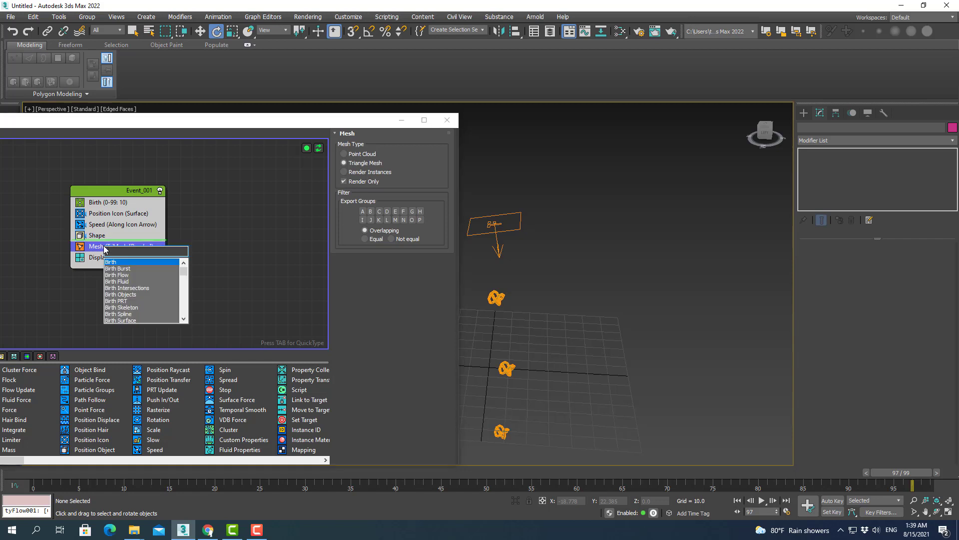
{"action": "type", "text": "c"}
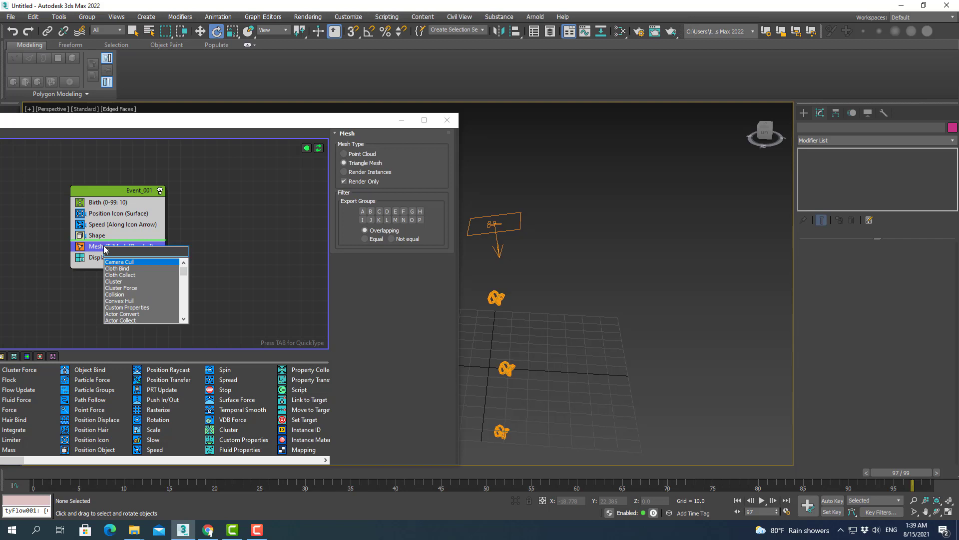
{"action": "type", "text": "o"}
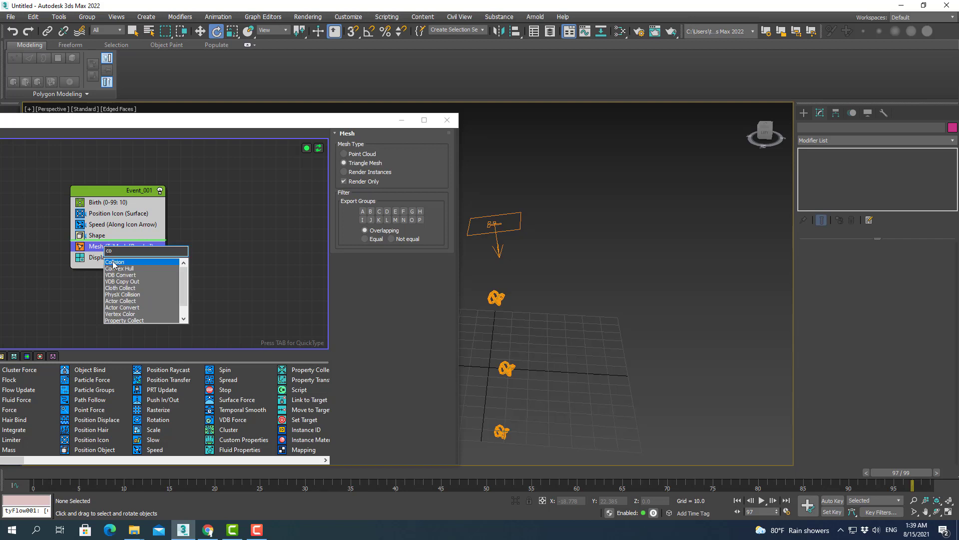
{"action": "left_click", "coordinate": [114, 263]}
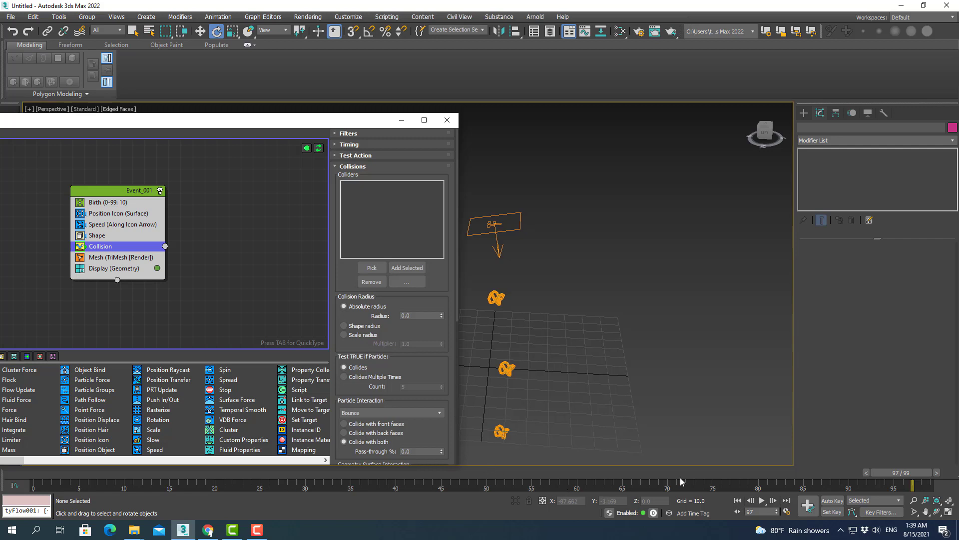
- Rewind to frame 0 and draw a large Plane001 ground plane beneath the emitter
{"action": "left_click_drag", "start_coordinate": [921, 476], "coordinate": [43, 473]}
{"action": "left_click", "coordinate": [803, 112]}
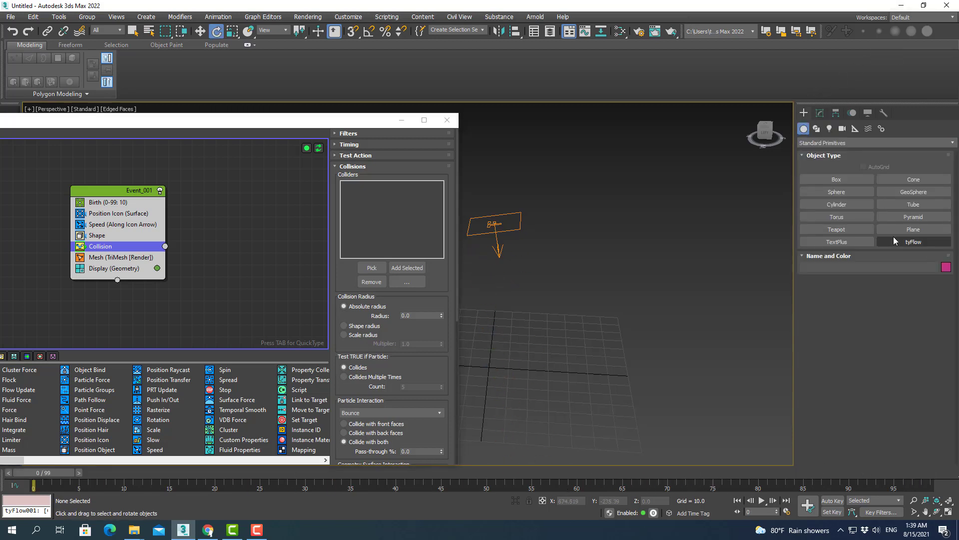
{"action": "left_click", "coordinate": [914, 230]}
{"action": "middle_click_drag", "start_coordinate": [665, 334], "coordinate": [512, 274], "text": "alt"}
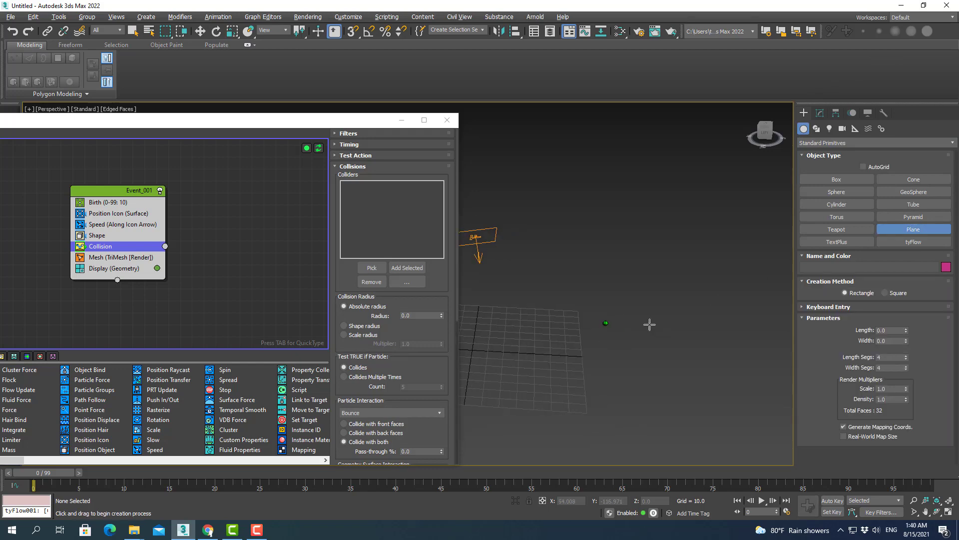
{"action": "left_click_drag", "start_coordinate": [473, 266], "coordinate": [792, 446]}
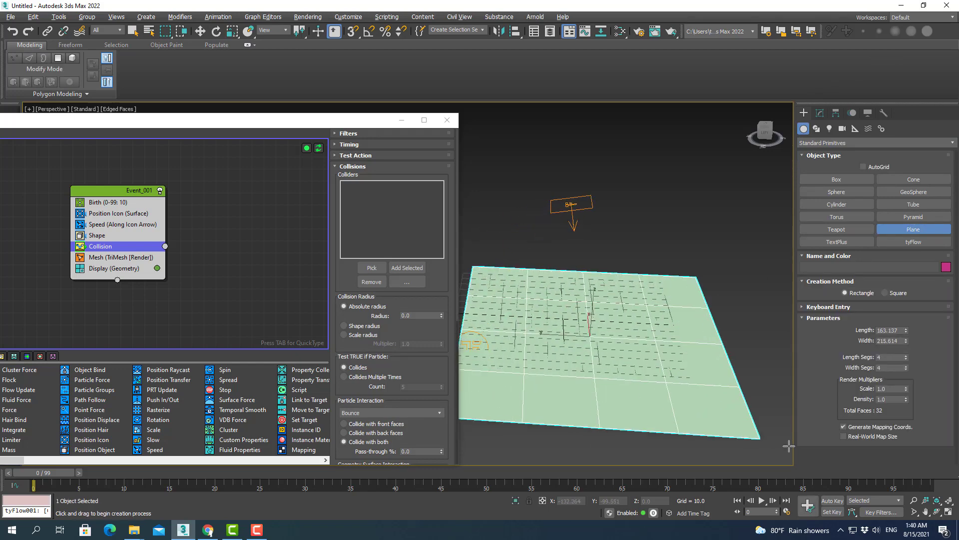
{"action": "mouse_move", "coordinate": [792, 445]}
{"action": "middle_mouse_down", "text": "alt"}
{"action": "mouse_move", "coordinate": [600, 314]}
{"action": "mouse_move", "coordinate": [690, 299]}
{"action": "middle_mouse_up", "text": "alt"}
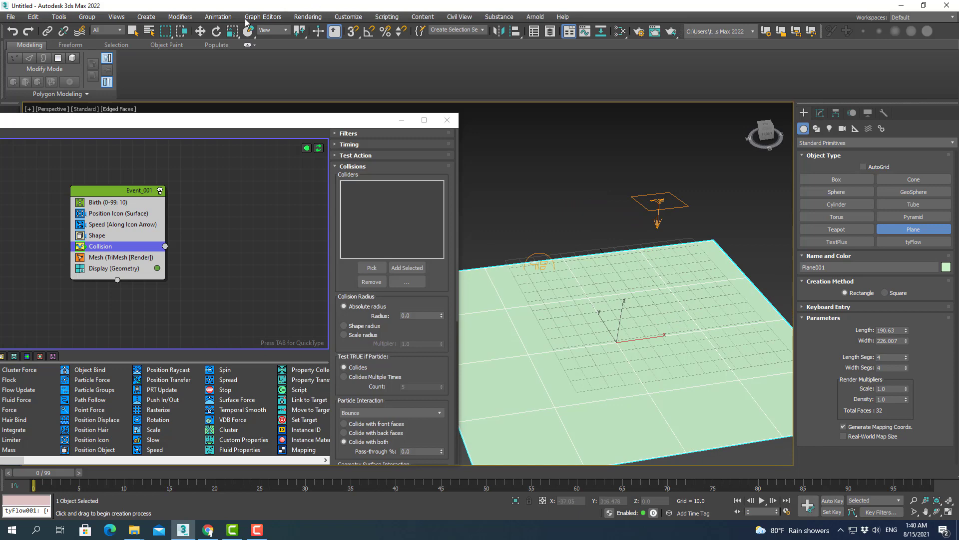
{"action": "left_click", "coordinate": [200, 31]}
{"action": "mouse_move", "coordinate": [659, 339]}
{"action": "middle_mouse_down", "text": "alt"}
{"action": "mouse_move", "coordinate": [719, 337]}
{"action": "mouse_move", "coordinate": [518, 293]}
{"action": "middle_mouse_up", "text": "alt"}
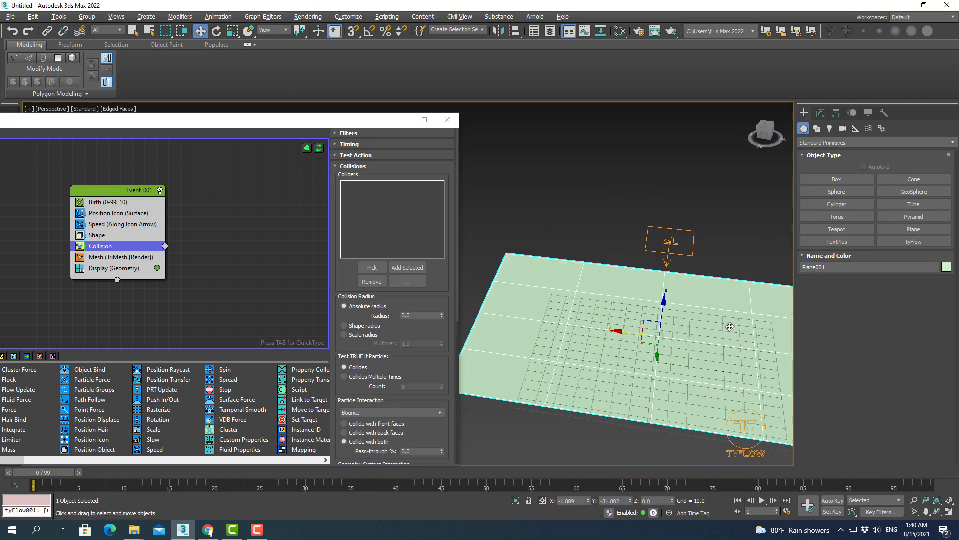
- Add Plane001 as a collider and play the simulation to test the collisions
{"action": "left_click", "coordinate": [372, 268]}
{"action": "left_click", "coordinate": [521, 291]}
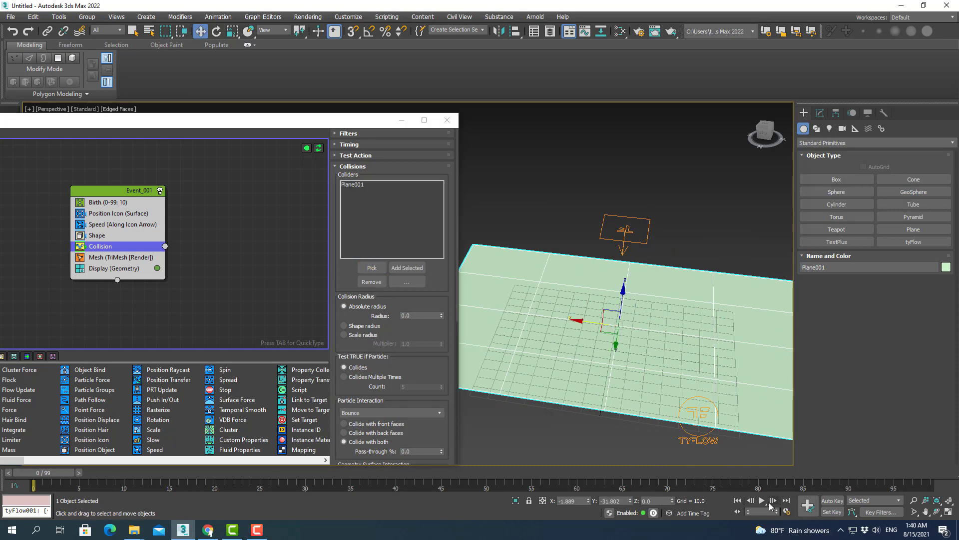
{"action": "left_click", "coordinate": [762, 501]}
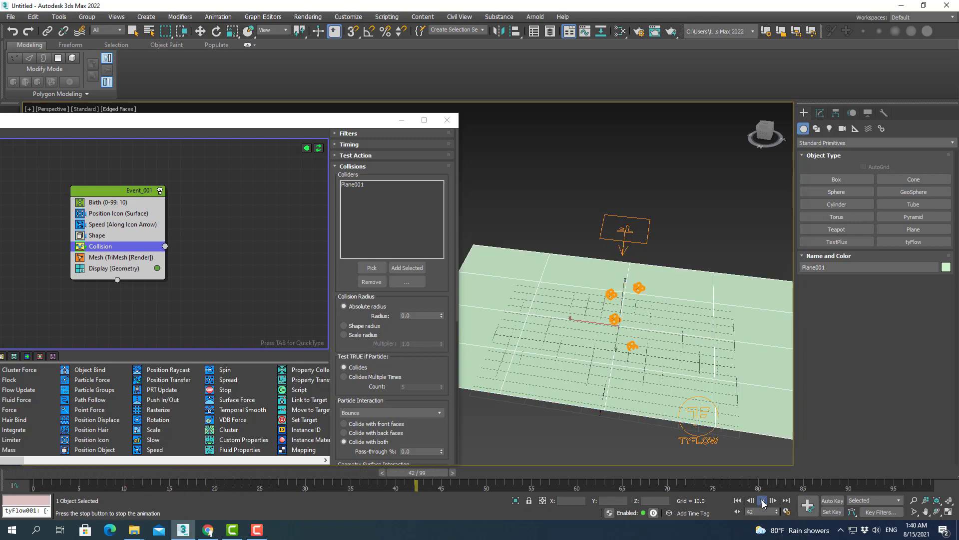
{"action": "left_click", "coordinate": [763, 503]}
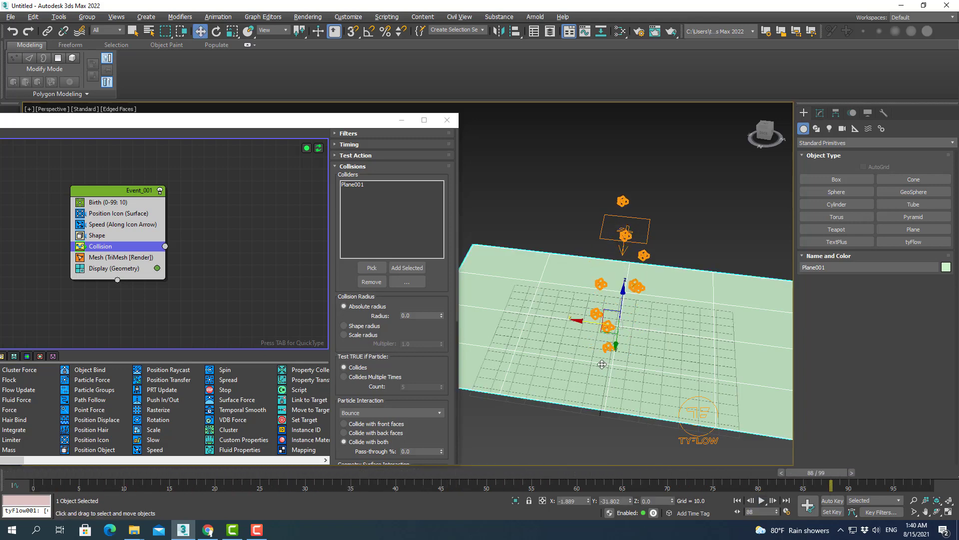
{"action": "mouse_move", "coordinate": [645, 325]}
{"action": "middle_mouse_down", "text": "alt"}
{"action": "mouse_move", "coordinate": [647, 384]}
{"action": "mouse_move", "coordinate": [694, 405]}
{"action": "middle_mouse_up", "text": "alt"}
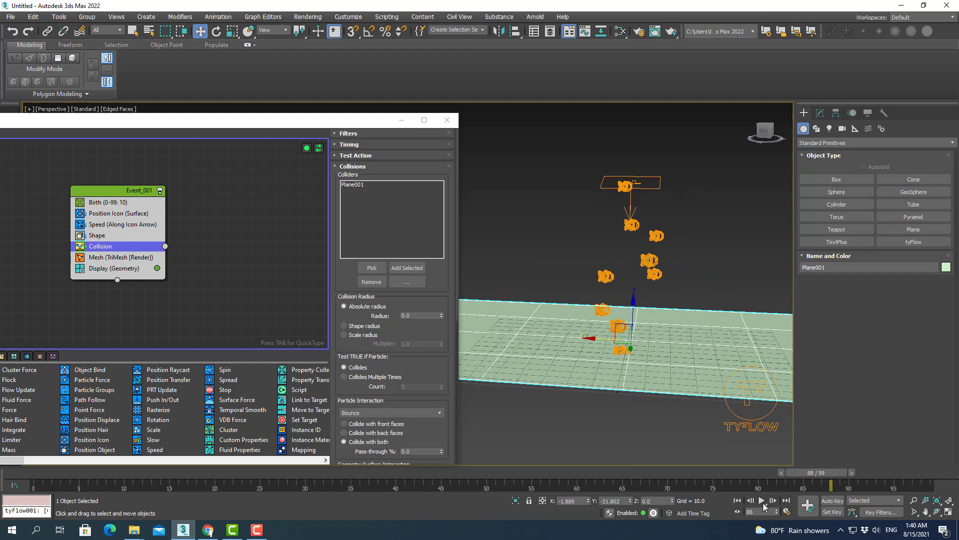
{"action": "left_click", "coordinate": [762, 502]}
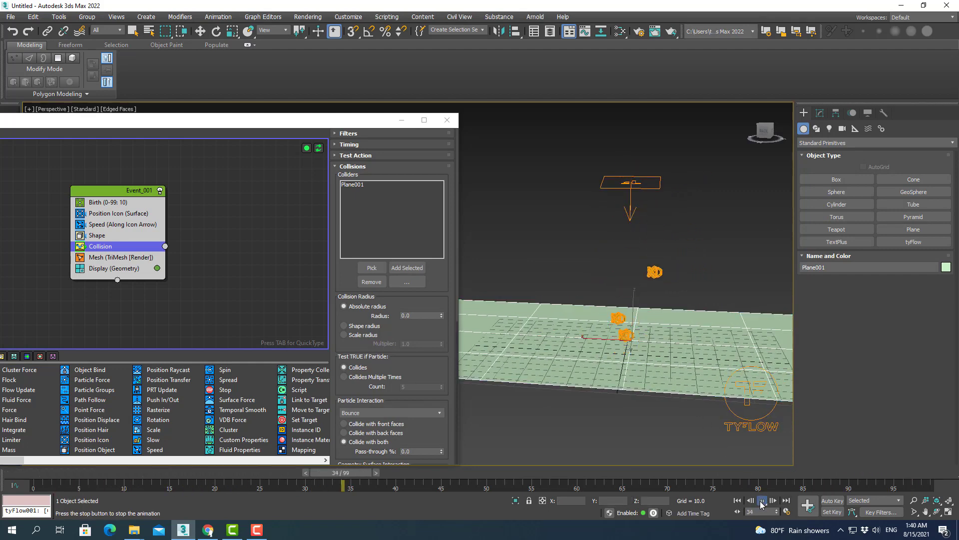
{"action": "left_click", "coordinate": [762, 503]}
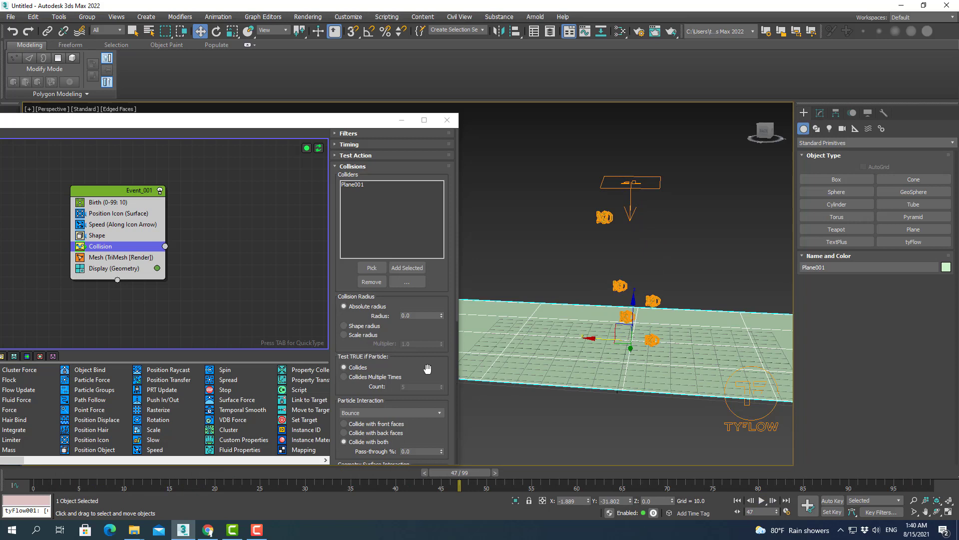
- Set Bounce % to 5, preview the landing to frame 71, then rewind to frame 0
{"action": "left_click_drag", "start_coordinate": [420, 369], "coordinate": [416, 177]}
{"action": "left_click", "coordinate": [408, 292]}
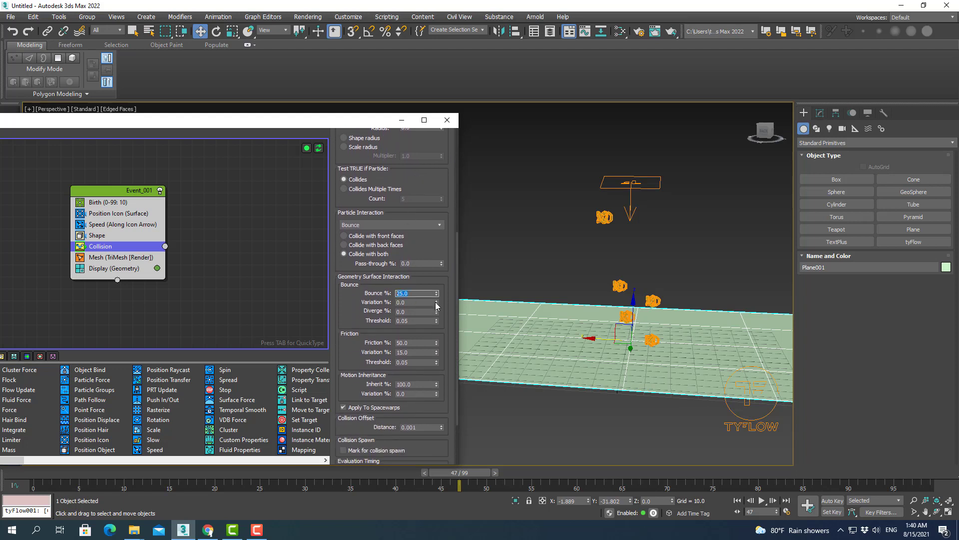
{"action": "type", "text": "5"}
{"action": "key", "text": "Return"}
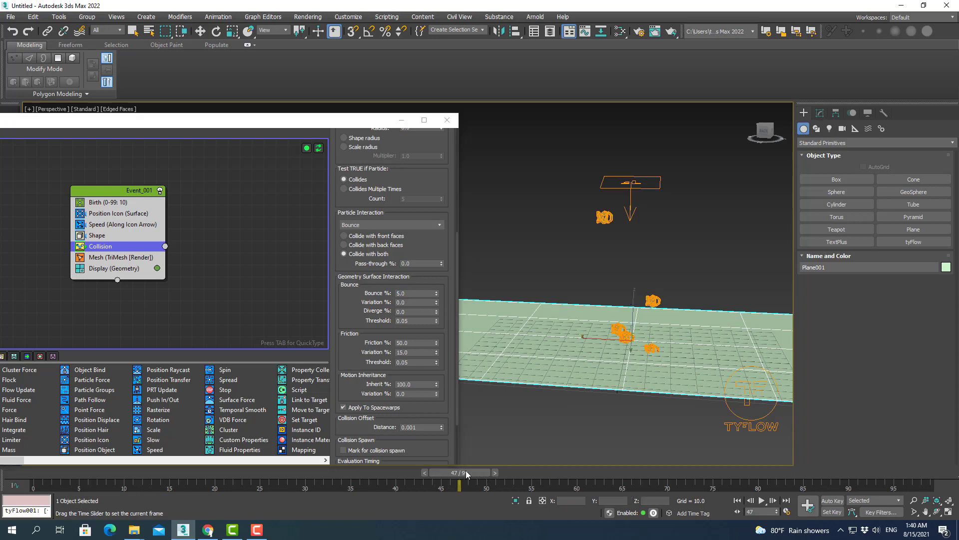
{"action": "left_click_drag", "start_coordinate": [479, 473], "coordinate": [70, 472]}
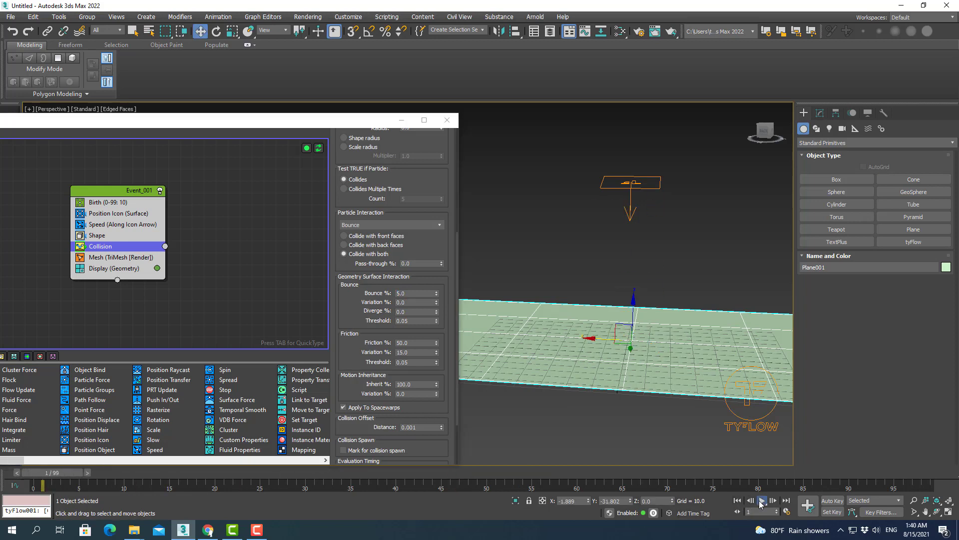
{"action": "left_click", "coordinate": [761, 501]}
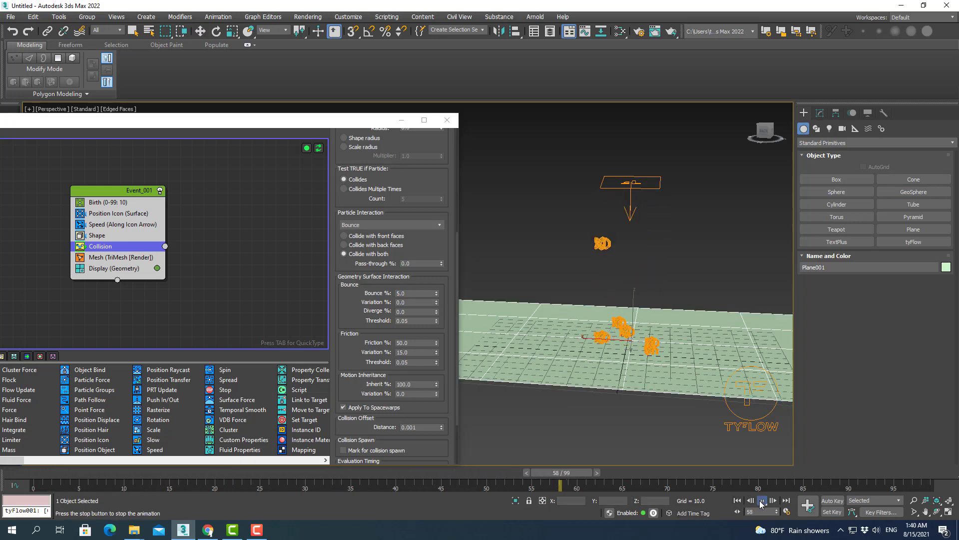
{"action": "left_click", "coordinate": [761, 500]}
{"action": "key", "text": "w"}
{"action": "mouse_move", "coordinate": [649, 389]}
{"action": "middle_mouse_down", "text": "alt"}
{"action": "mouse_move", "coordinate": [678, 373]}
{"action": "mouse_move", "coordinate": [656, 388]}
{"action": "middle_mouse_up", "text": "alt"}
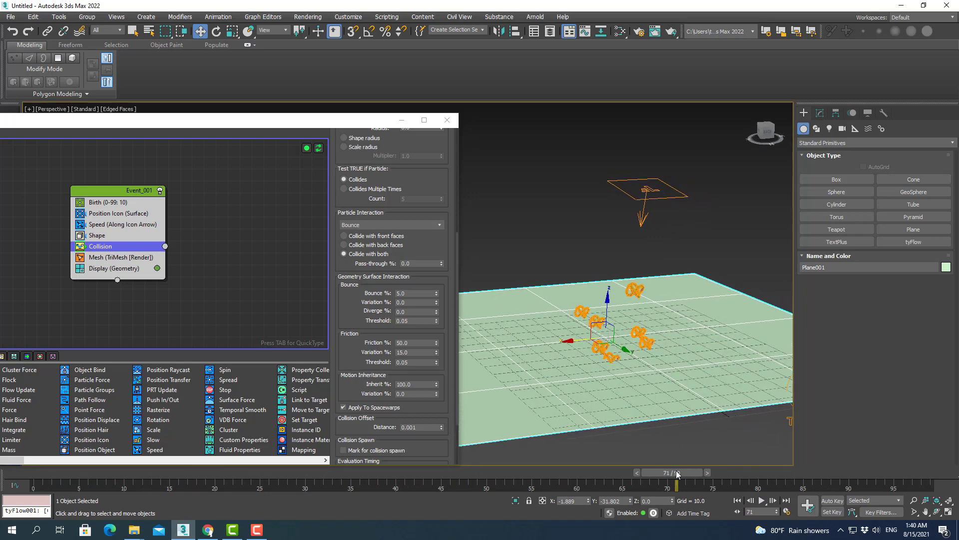
{"action": "left_click_drag", "start_coordinate": [678, 474], "coordinate": [45, 472]}
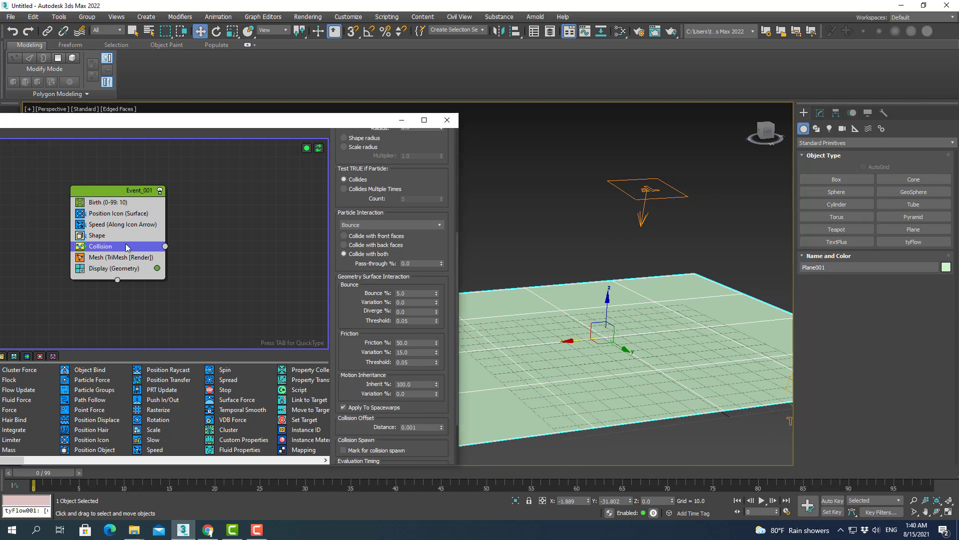
- Insert a Cloth Bind operator above Collision in Event_001
{"action": "key", "text": "Tab"}
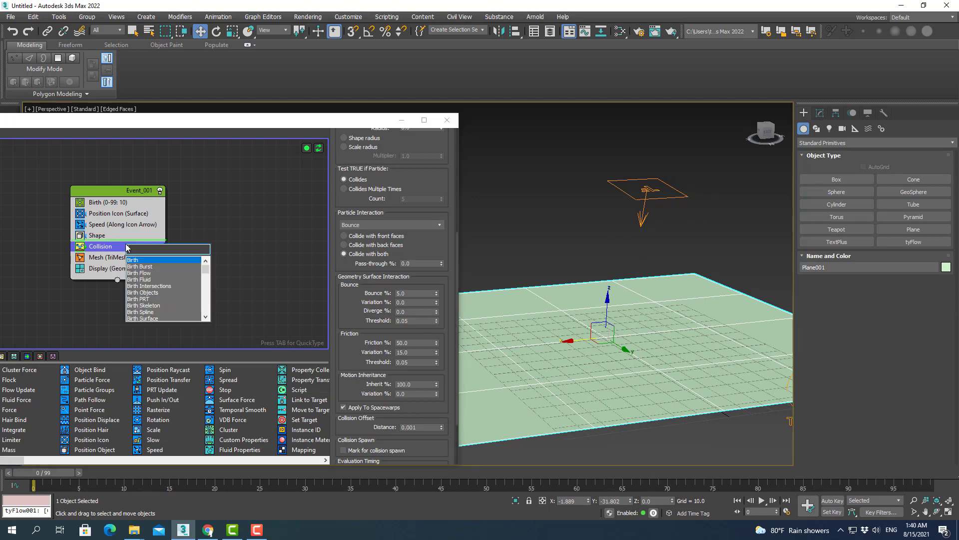
{"action": "type", "text": "c"}
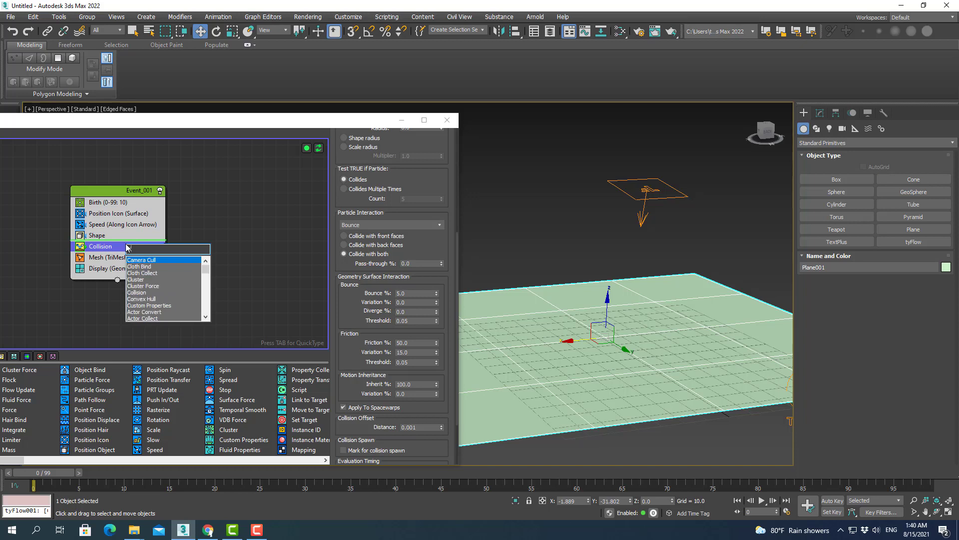
{"action": "left_click", "coordinate": [140, 267]}
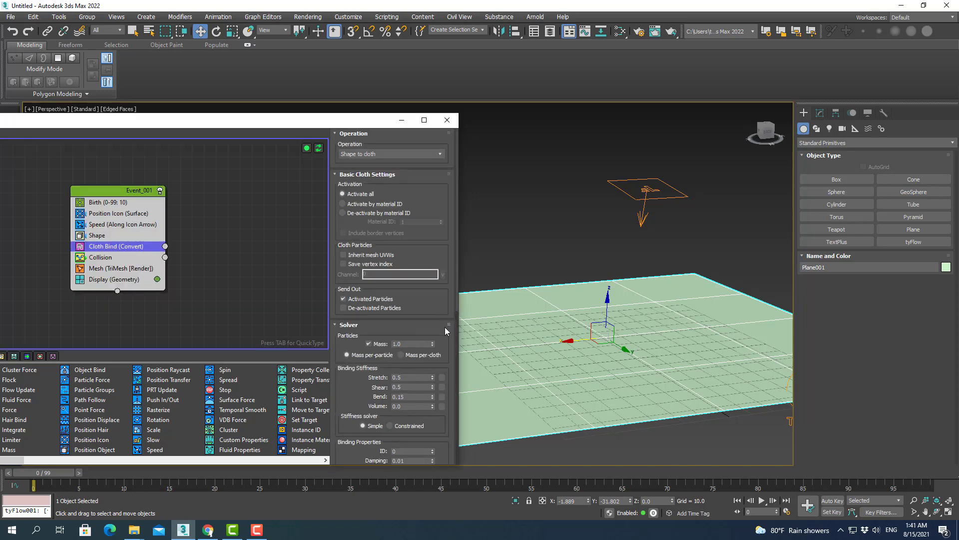
- Enable the CUDA collision solver, Self-collisions and Self-thickness, then run the cloth simulation
{"action": "left_click_drag", "start_coordinate": [456, 305], "coordinate": [452, 391]}
{"action": "left_click", "coordinate": [343, 363]}
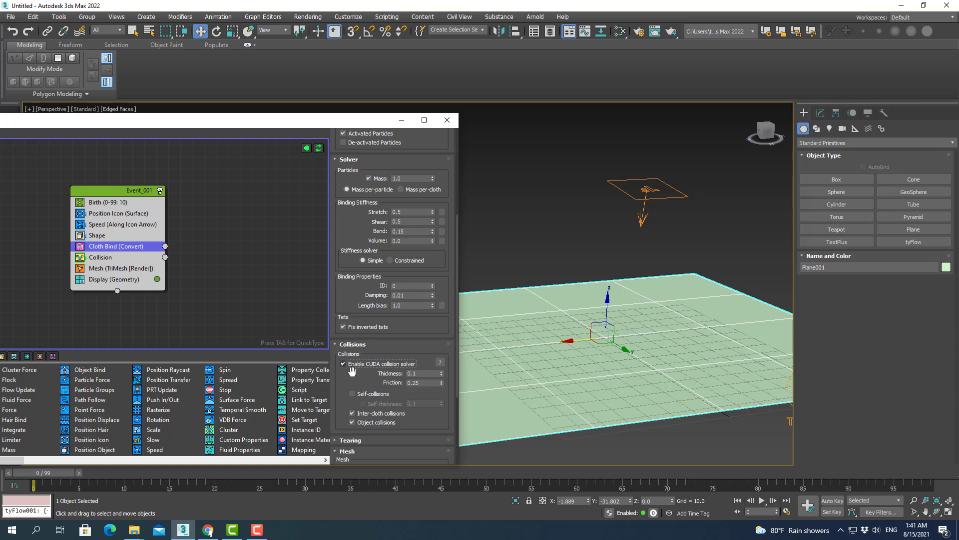
{"action": "left_click", "coordinate": [352, 394]}
{"action": "left_click", "coordinate": [363, 404]}
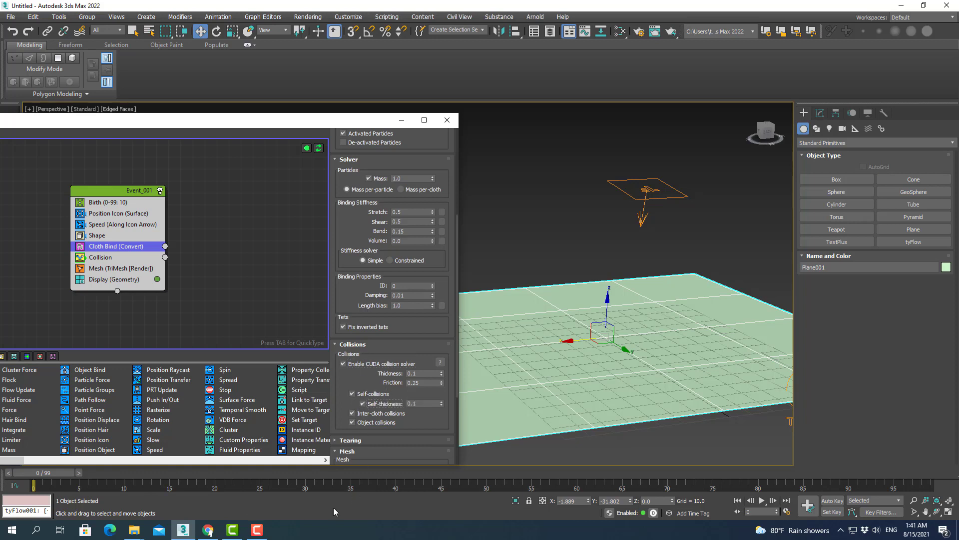
{"action": "left_click", "coordinate": [762, 501]}
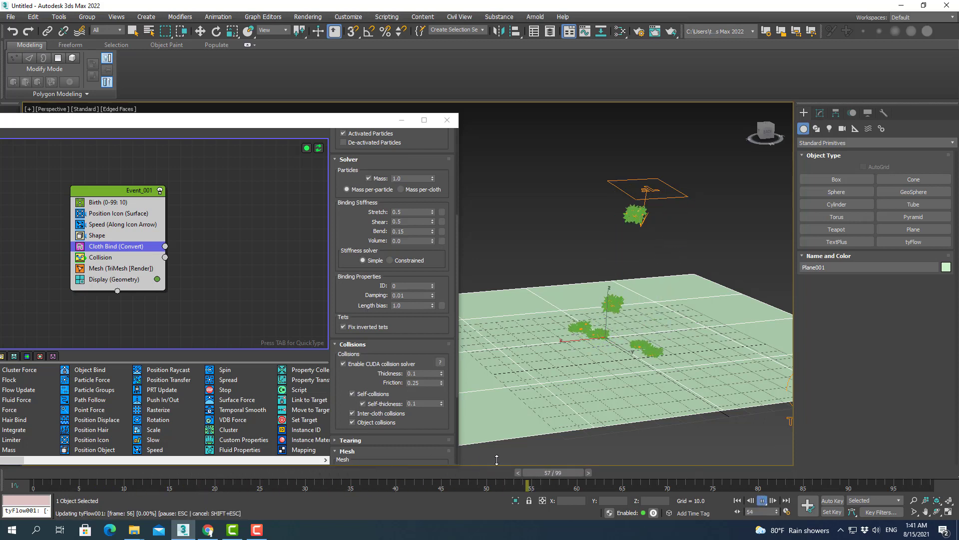
- Stop playback at frame 37 and disable the Display (Geometry) operator
{"action": "left_click", "coordinate": [650, 410]}
{"action": "key", "text": "w"}
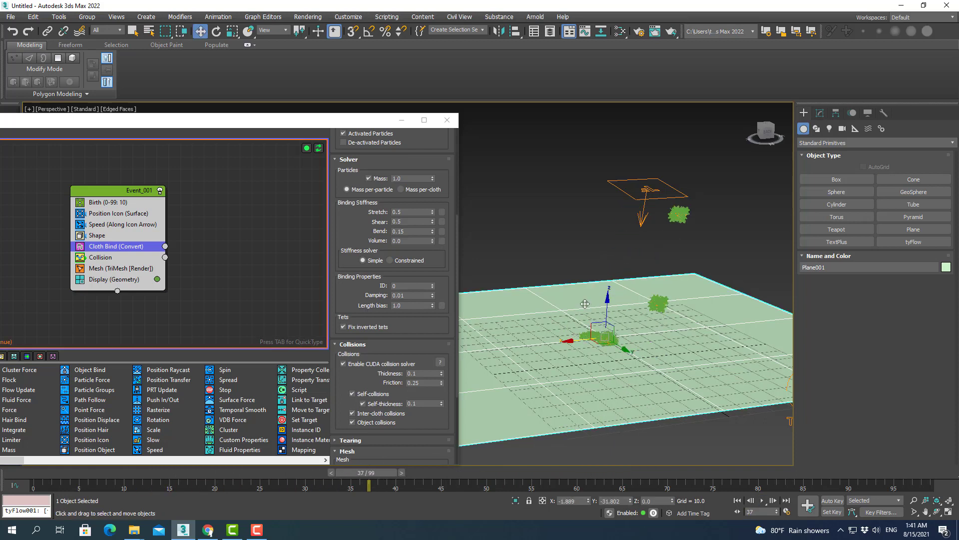
{"action": "left_click", "coordinate": [80, 280]}
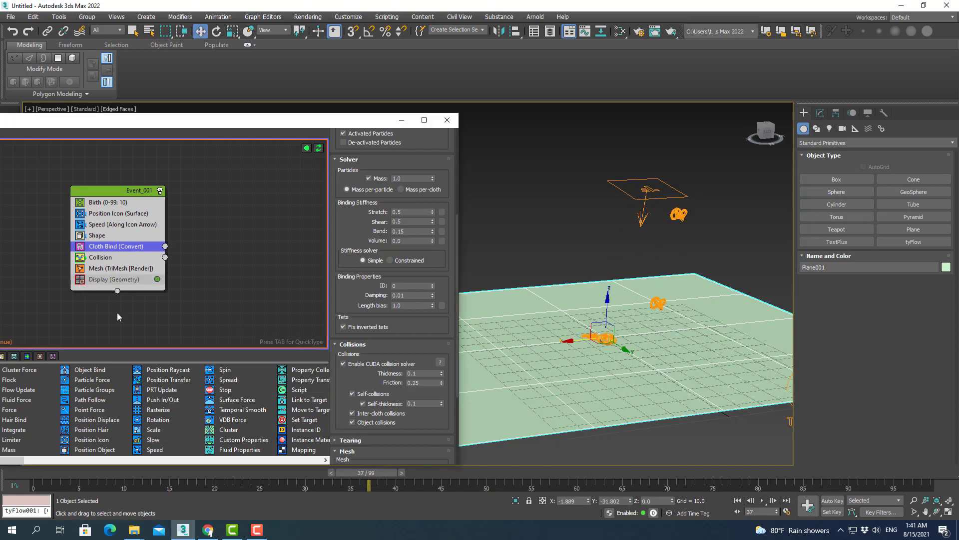
{"action": "left_click", "coordinate": [646, 433]}
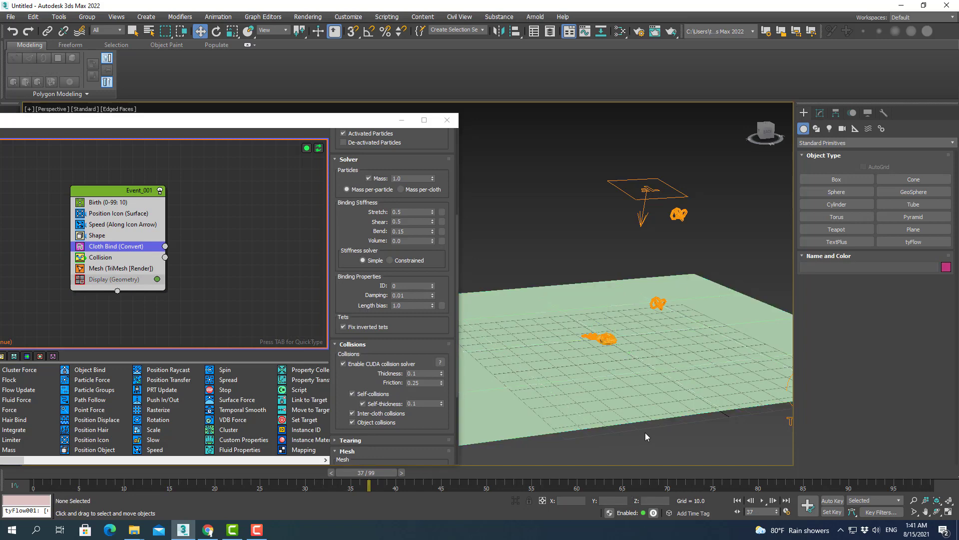
- Switch the viewport shading from Edged Faces to Default Shading
{"action": "right_click", "coordinate": [611, 370]}
{"action": "key", "text": "super"}
{"action": "left_click", "coordinate": [157, 124]}
{"action": "left_click", "coordinate": [115, 108]}
{"action": "left_click", "coordinate": [134, 226]}
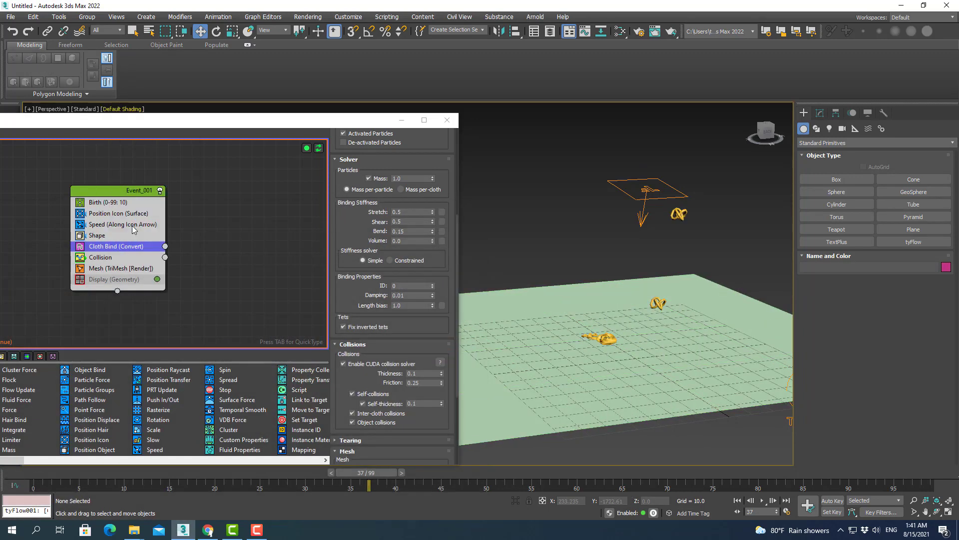
- Replay the cloth knots settling onto Plane001, rewind, and set particle Mass to 2.0
{"action": "left_click_drag", "start_coordinate": [356, 475], "coordinate": [15, 472]}
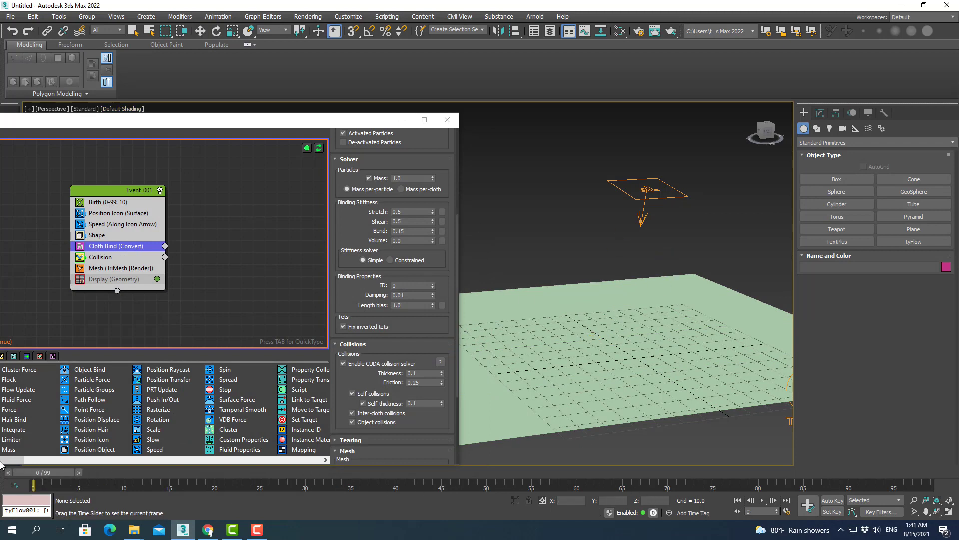
{"action": "left_click", "coordinate": [763, 502]}
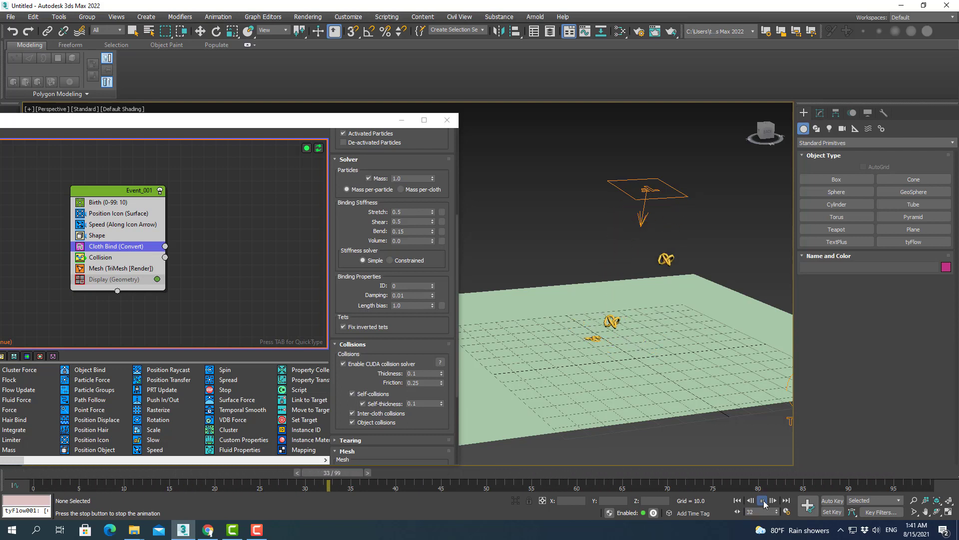
{"action": "left_click", "coordinate": [762, 502]}
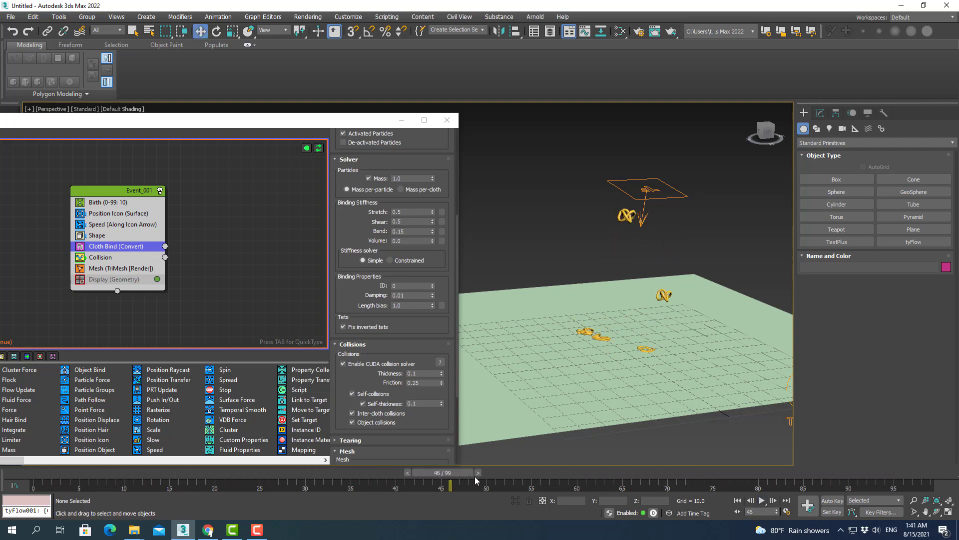
{"action": "mouse_move", "coordinate": [475, 481]}
{"action": "left_mouse_down"}
{"action": "mouse_move", "coordinate": [730, 477]}
{"action": "mouse_move", "coordinate": [320, 462]}
{"action": "mouse_move", "coordinate": [578, 487]}
{"action": "left_mouse_up"}
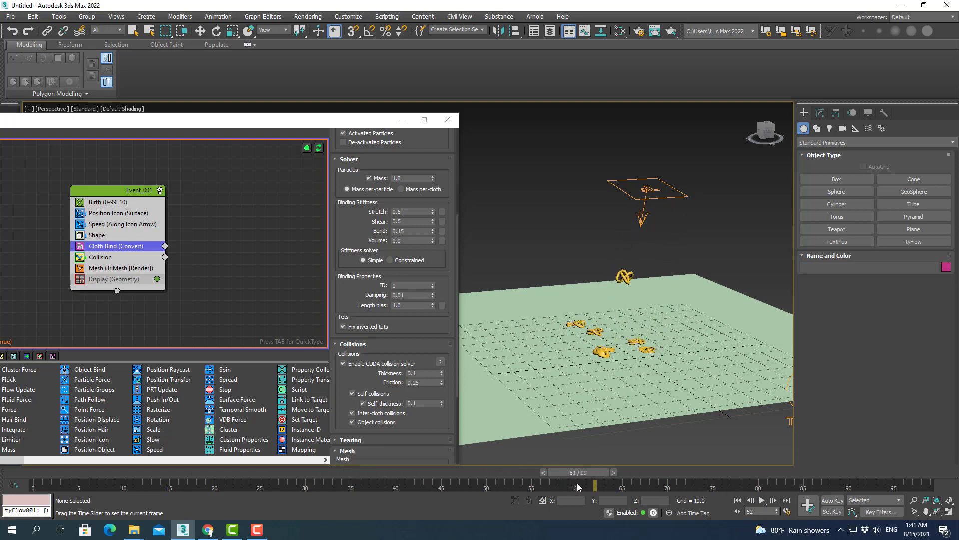
{"action": "left_click_drag", "start_coordinate": [577, 488], "coordinate": [30, 483]}
{"action": "key", "text": "w"}
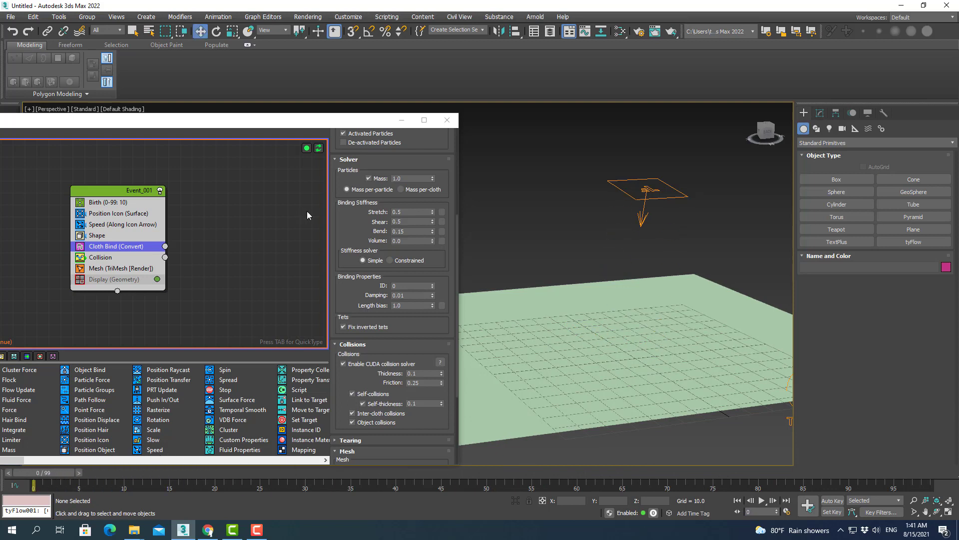
{"action": "left_click", "coordinate": [394, 179]}
{"action": "type", "text": "2"}
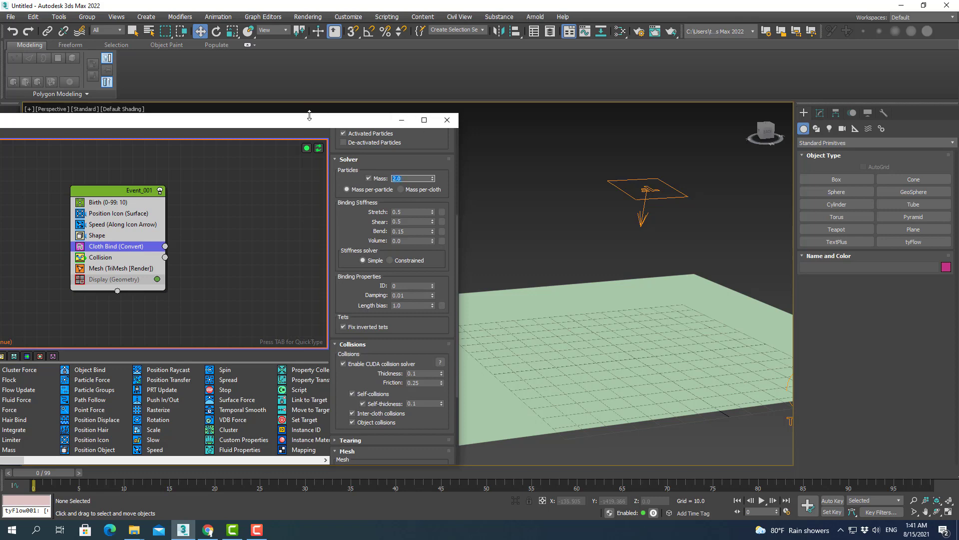
- Select tyFlow001 via Scene Explorer, show its Modify settings, and shift the flow editor left
{"action": "mouse_move", "coordinate": [314, 116]}
{"action": "left_mouse_down"}
{"action": "mouse_move", "coordinate": [678, 165]}
{"action": "mouse_move", "coordinate": [531, 118]}
{"action": "left_mouse_up"}
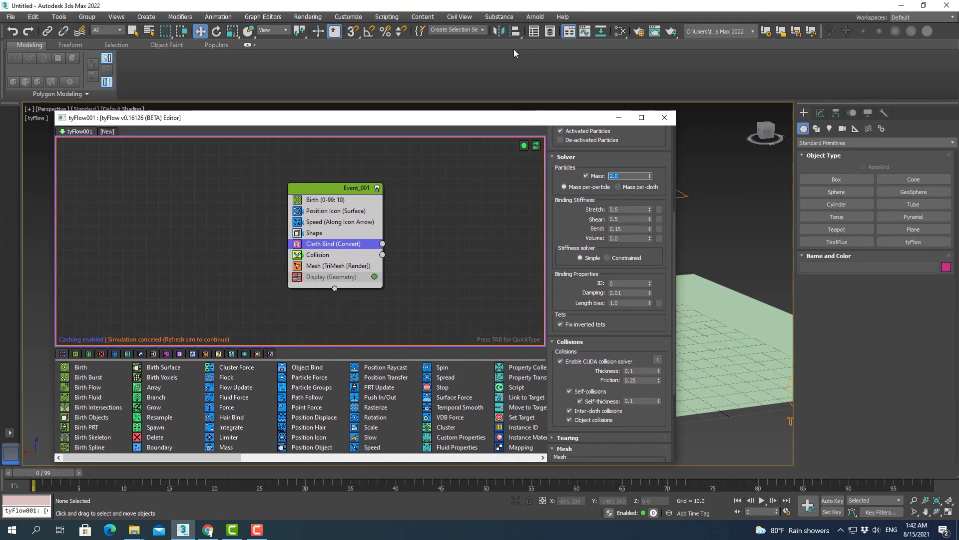
{"action": "left_click", "coordinate": [534, 32]}
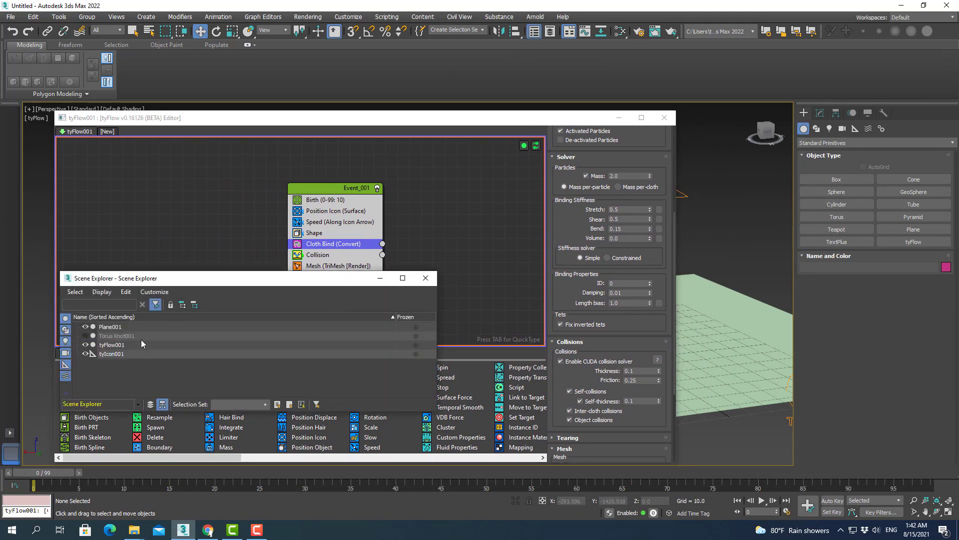
{"action": "left_click", "coordinate": [109, 345]}
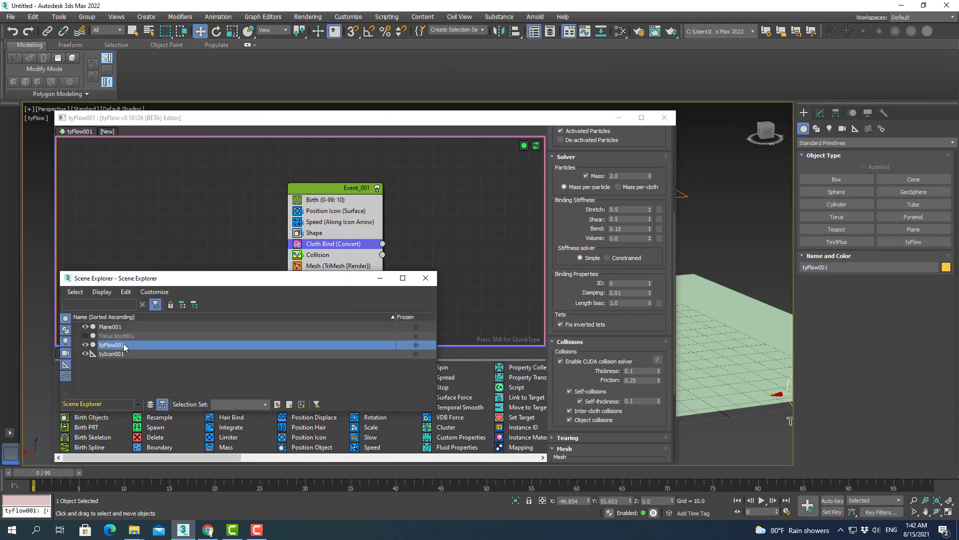
{"action": "left_click", "coordinate": [426, 278]}
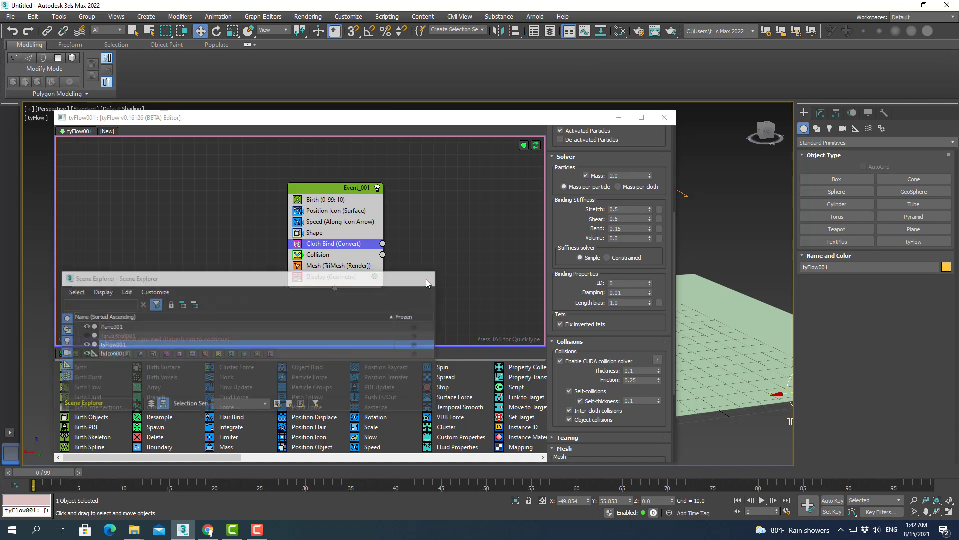
{"action": "left_click", "coordinate": [819, 114]}
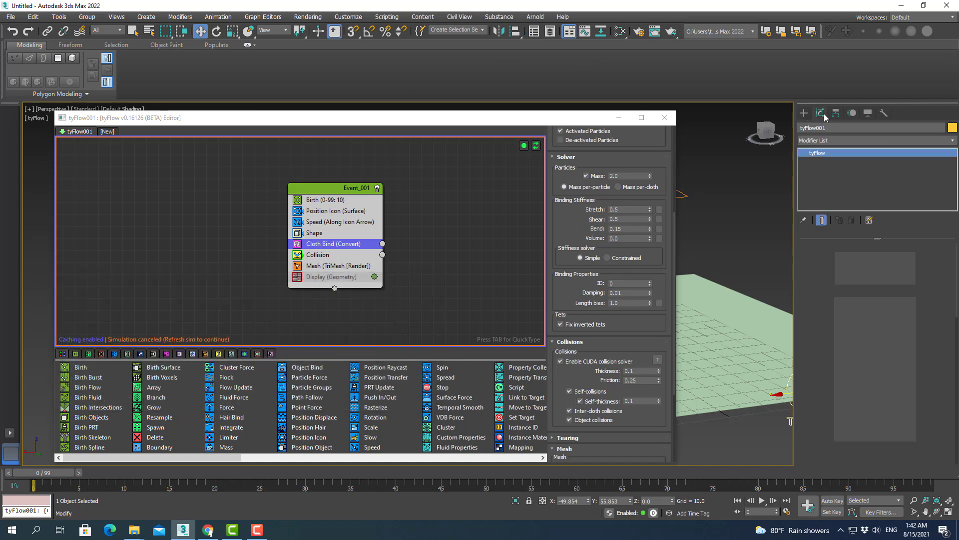
{"action": "mouse_move", "coordinate": [957, 309]}
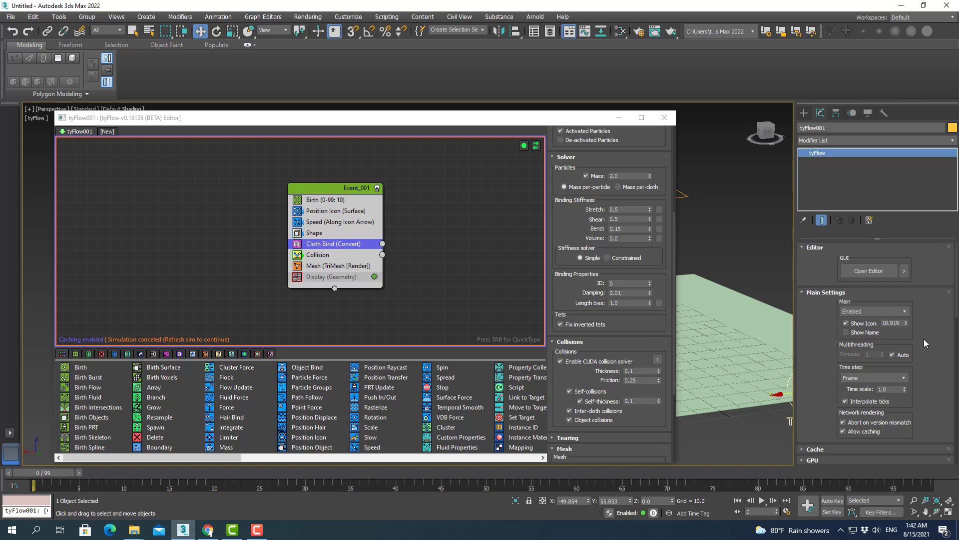
{"action": "left_click_drag", "start_coordinate": [957, 308], "coordinate": [931, 325]}
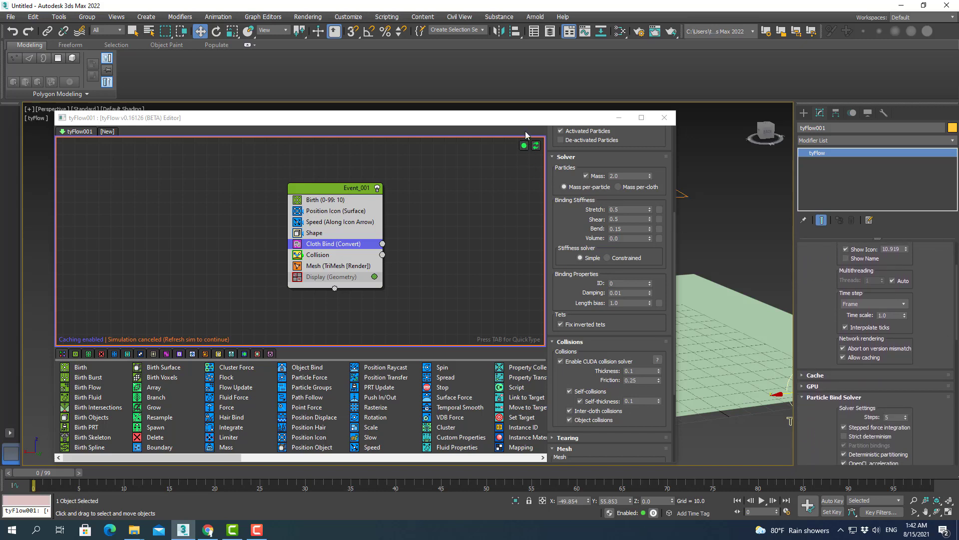
{"action": "left_click_drag", "start_coordinate": [520, 119], "coordinate": [422, 115]}
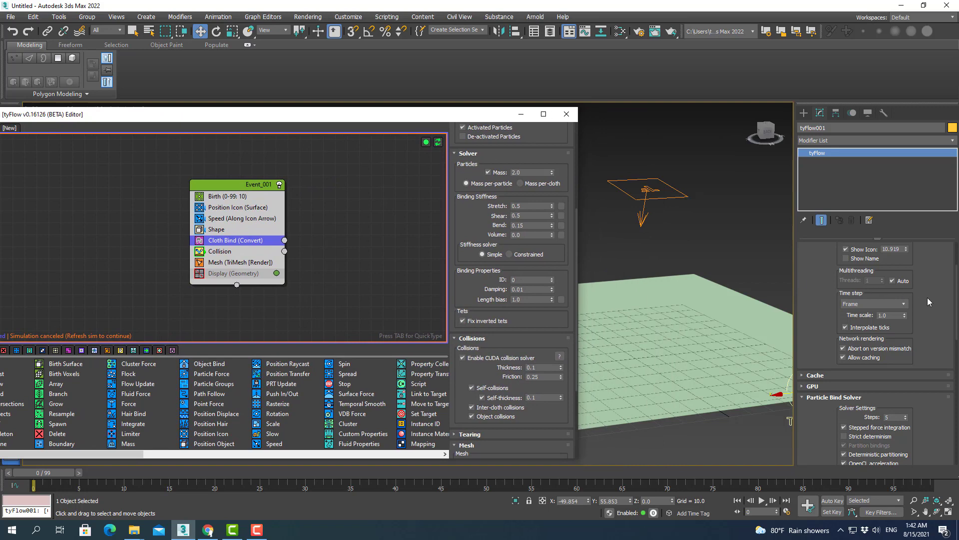
- Set the tyFlow simulation time step to 1/2 Frame
{"action": "left_click", "coordinate": [904, 304]}
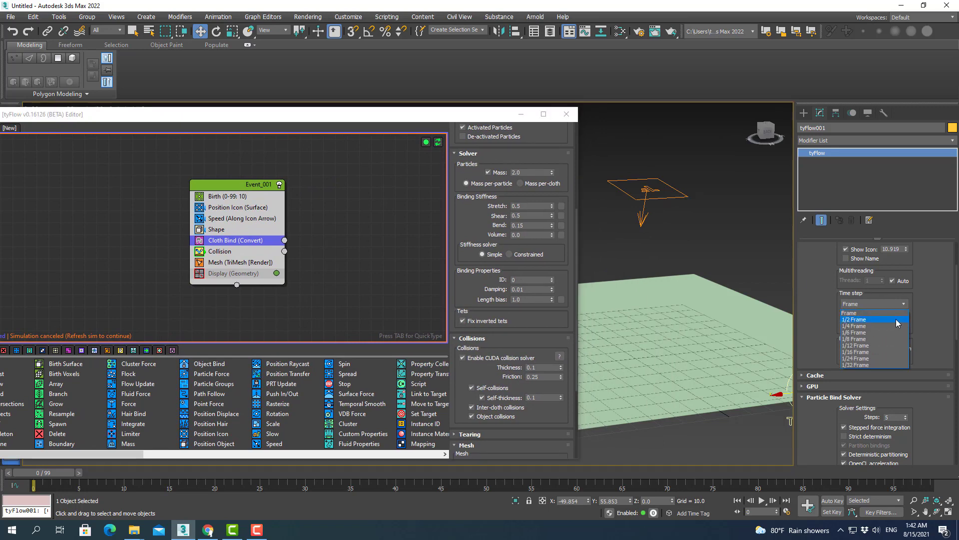
{"action": "left_click", "coordinate": [896, 319]}
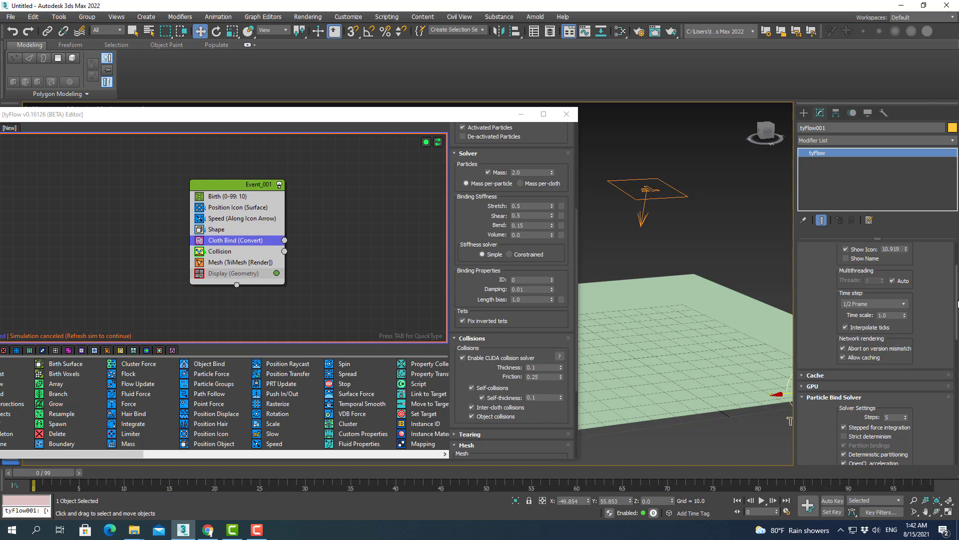
{"action": "scroll", "coordinate": [957, 303], "scroll_direction": "down", "scroll_amount": 3}
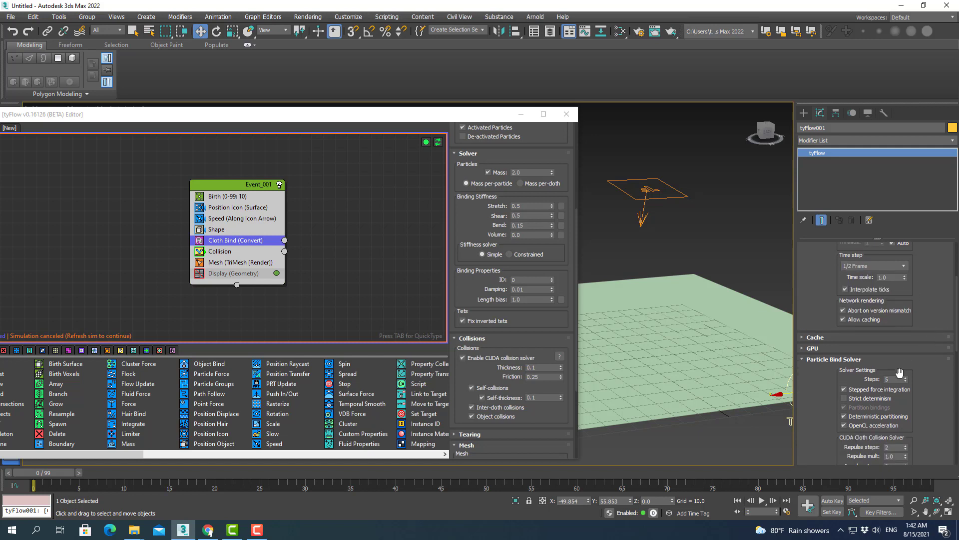
- Set Particle Bind Solver Steps to 50 and move a narrower flow editor further left
{"action": "left_click", "coordinate": [895, 379]}
{"action": "type", "text": "0"}
{"action": "left_click_drag", "start_coordinate": [578, 266], "coordinate": [429, 250]}
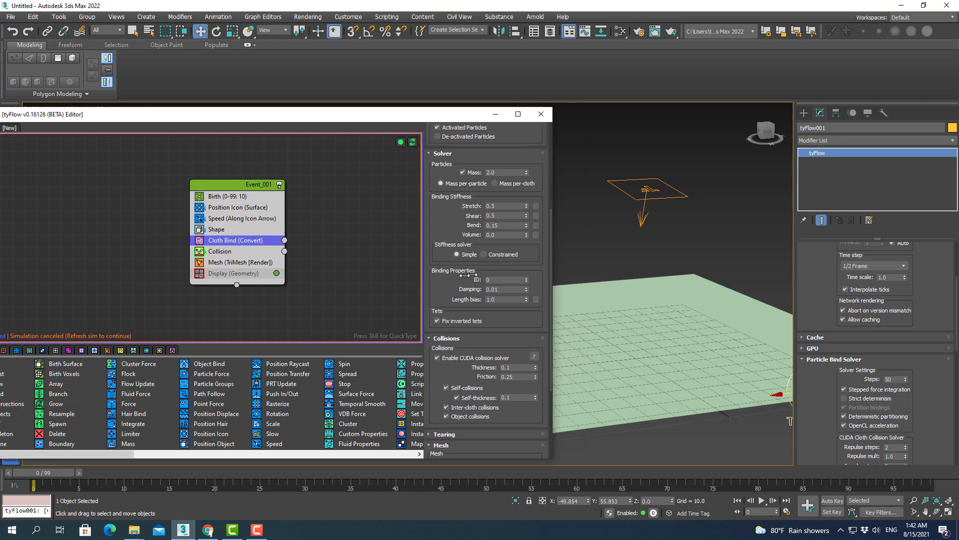
{"action": "left_click_drag", "start_coordinate": [345, 117], "coordinate": [339, 90]}
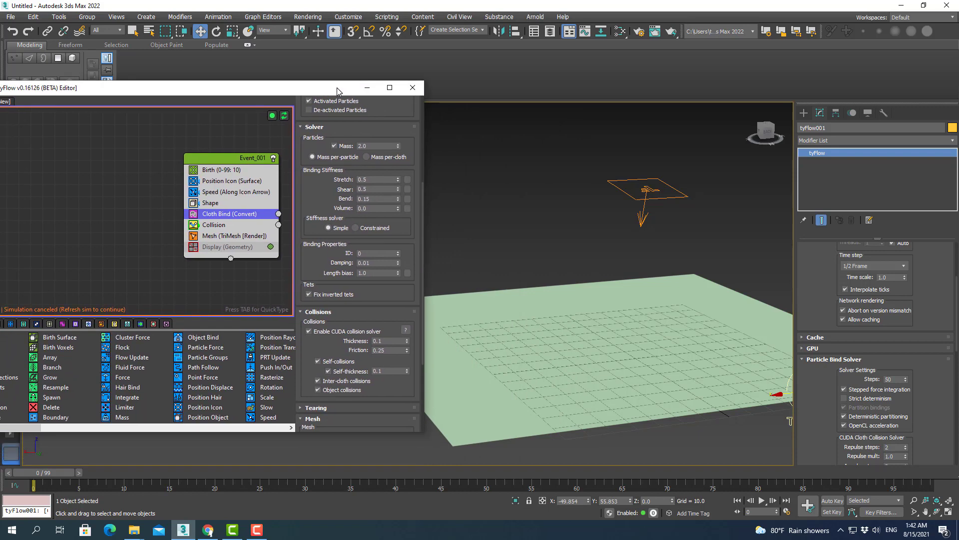
{"action": "scroll", "coordinate": [685, 308], "scroll_direction": "up", "scroll_amount": 2}
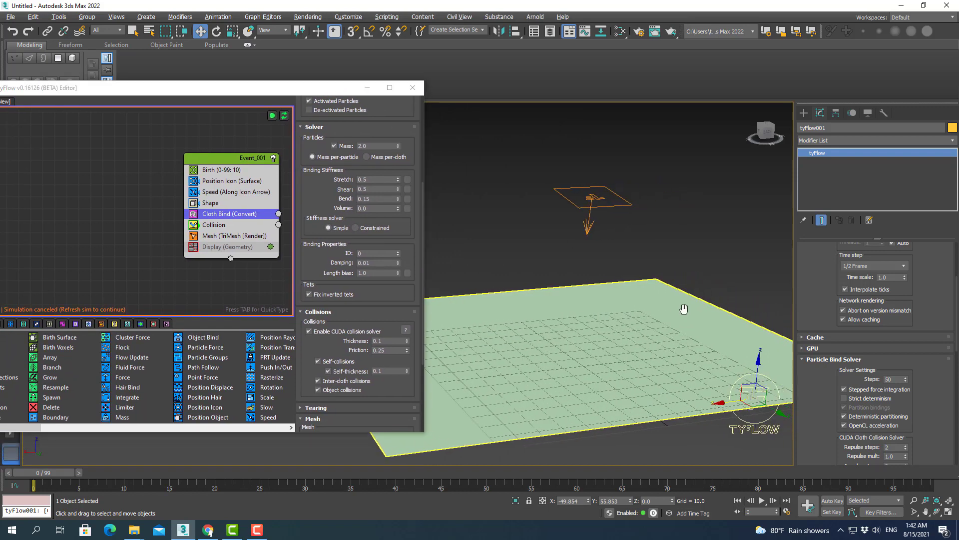
{"action": "scroll", "coordinate": [654, 312], "scroll_direction": "up", "scroll_amount": 1}
{"action": "scroll", "coordinate": [648, 315], "scroll_direction": "up", "scroll_amount": 2}
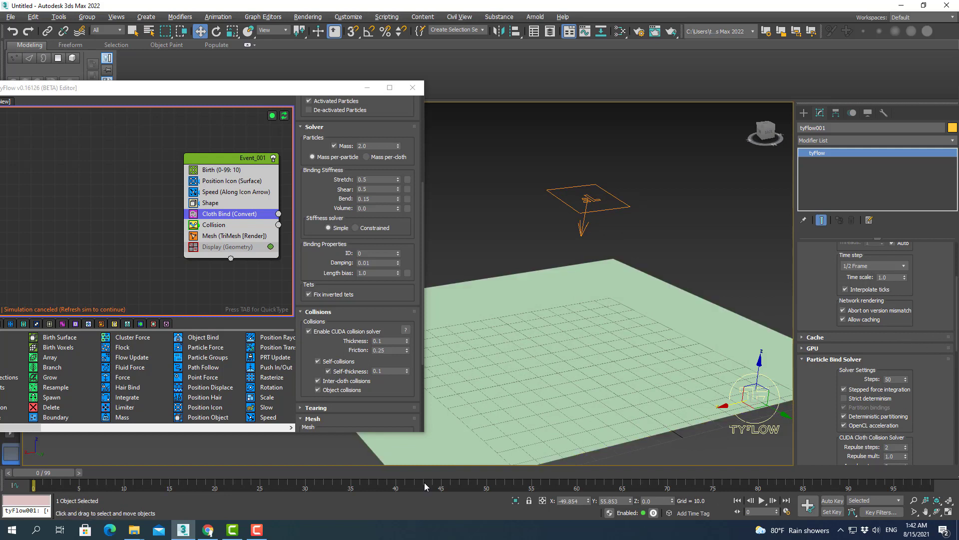
- Run the cloth simulation preview, stopping and restarting playback from frame 0
{"action": "left_click", "coordinate": [762, 501]}
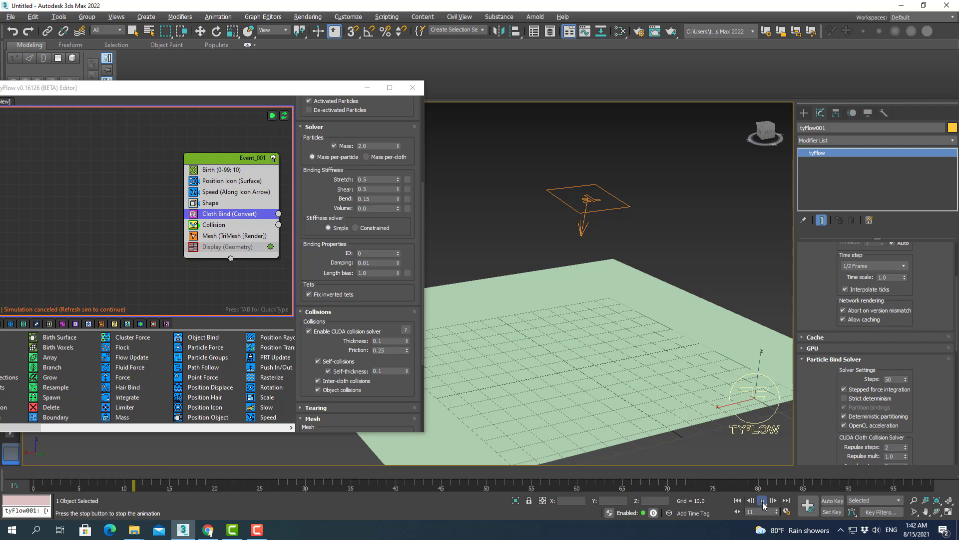
{"action": "left_click_drag", "start_coordinate": [324, 472], "coordinate": [7, 469]}
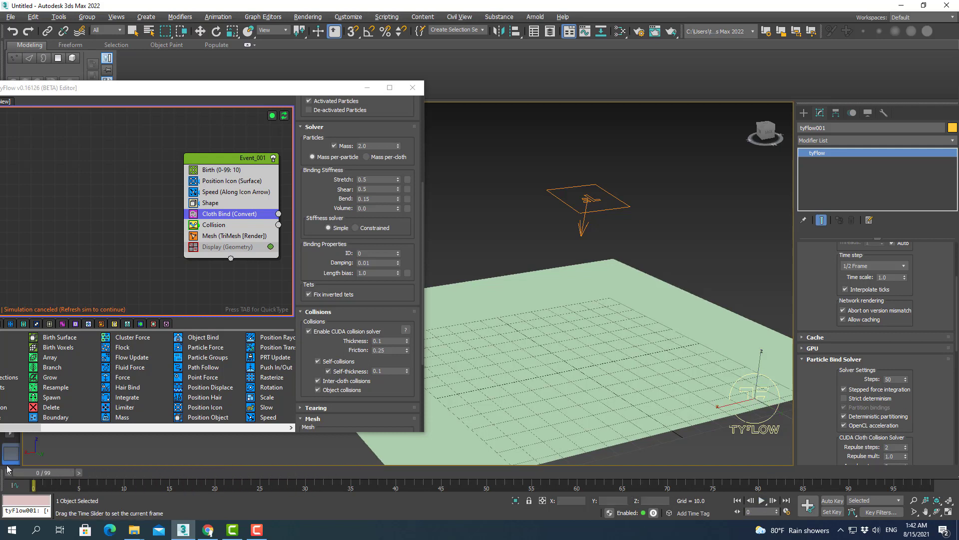
{"action": "key", "text": "w"}
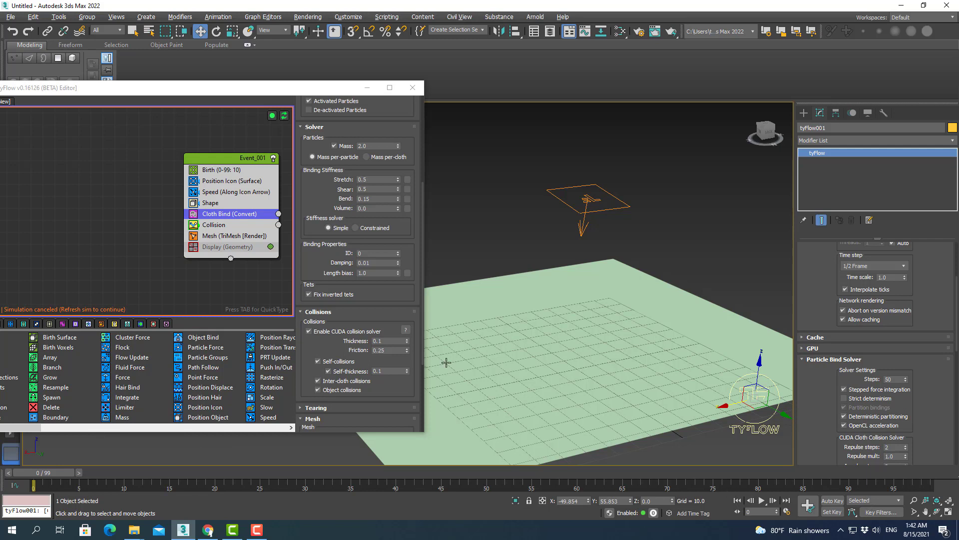
{"action": "left_click_drag", "start_coordinate": [317, 90], "coordinate": [345, 88]}
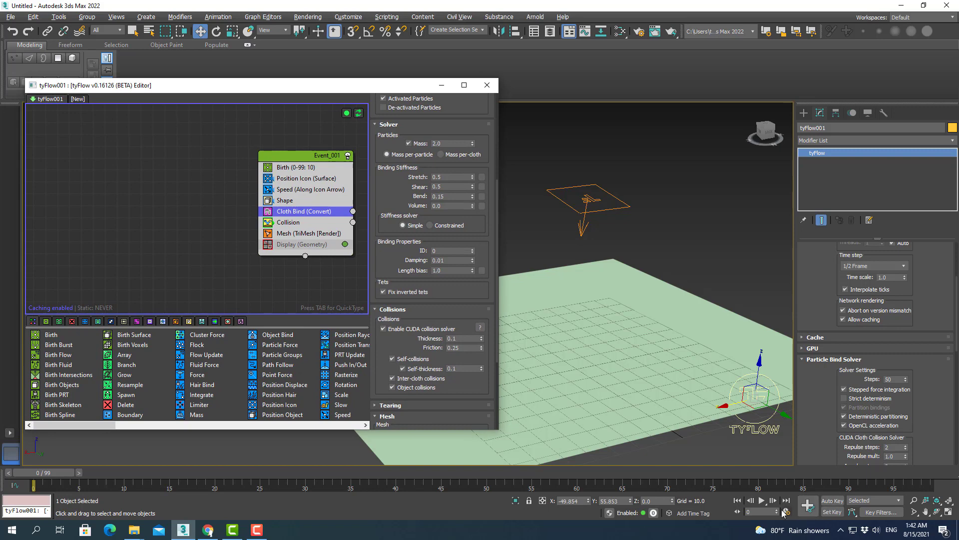
{"action": "left_click", "coordinate": [761, 501]}
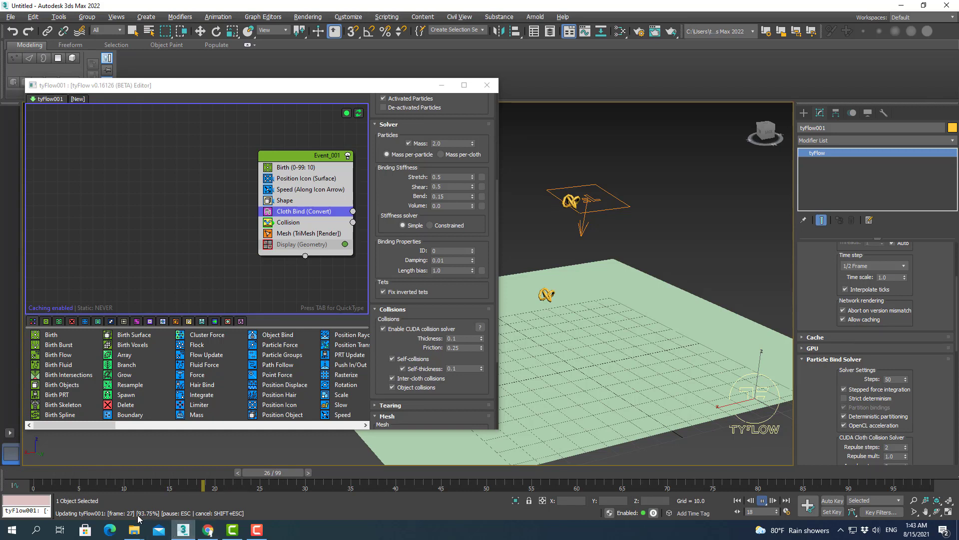
- Scrub the timeline to frames 65 and 26 to inspect the two falling torus knots
{"action": "left_click_drag", "start_coordinate": [274, 473], "coordinate": [817, 479]}
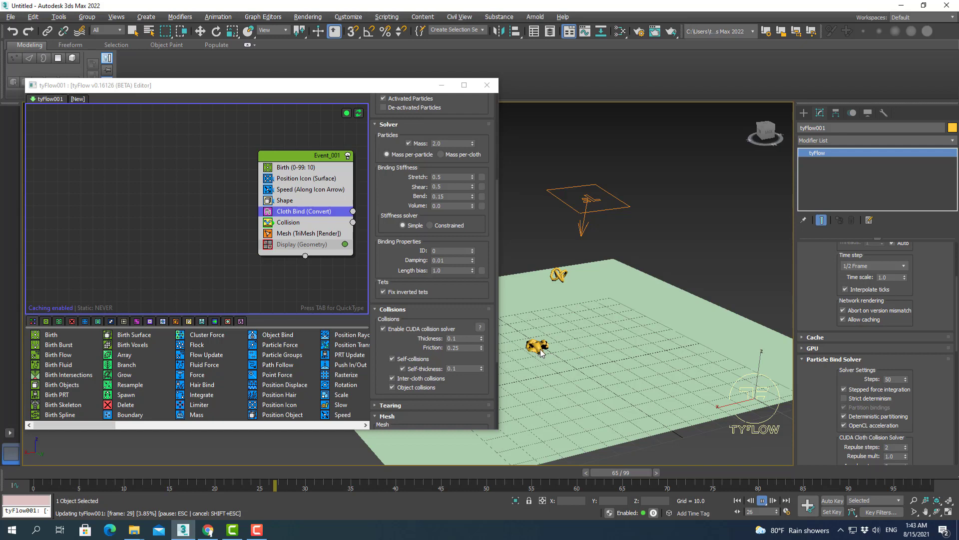
{"action": "key", "text": "w"}
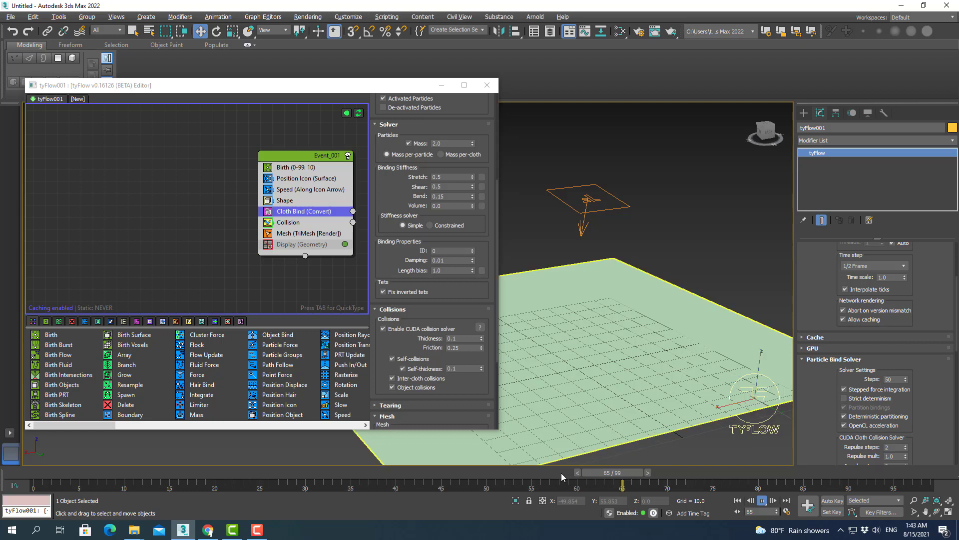
{"action": "mouse_move", "coordinate": [560, 475]}
{"action": "left_mouse_down"}
{"action": "mouse_move", "coordinate": [570, 481]}
{"action": "mouse_move", "coordinate": [53, 482]}
{"action": "mouse_move", "coordinate": [269, 488]}
{"action": "left_mouse_up"}
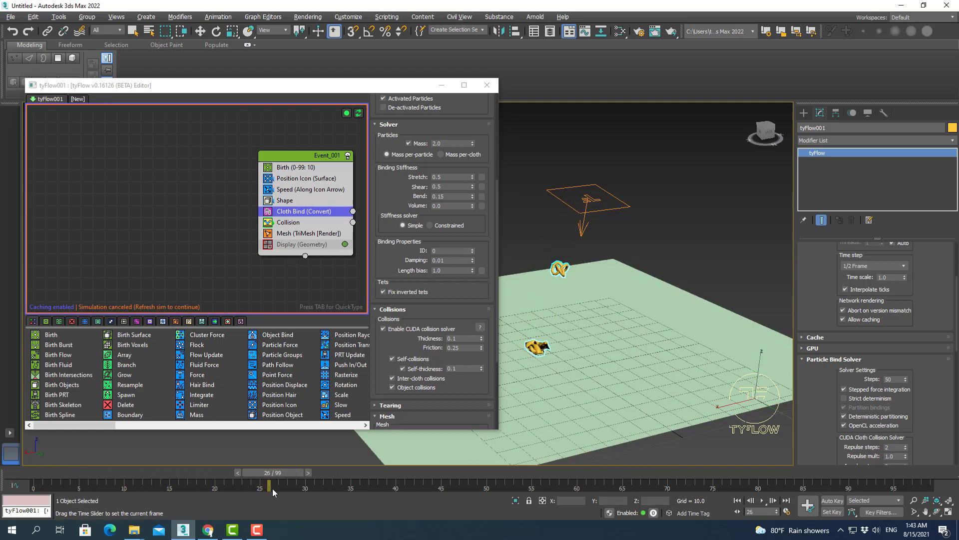
{"action": "key", "text": "w"}
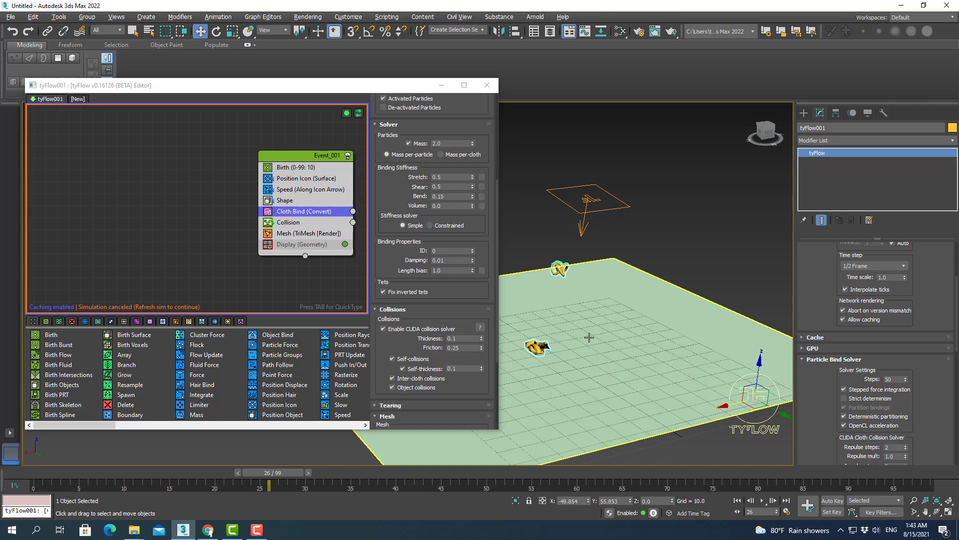
{"action": "scroll", "coordinate": [590, 338], "scroll_direction": "up", "scroll_amount": 2}
{"action": "scroll", "coordinate": [590, 337], "scroll_direction": "up", "scroll_amount": 2}
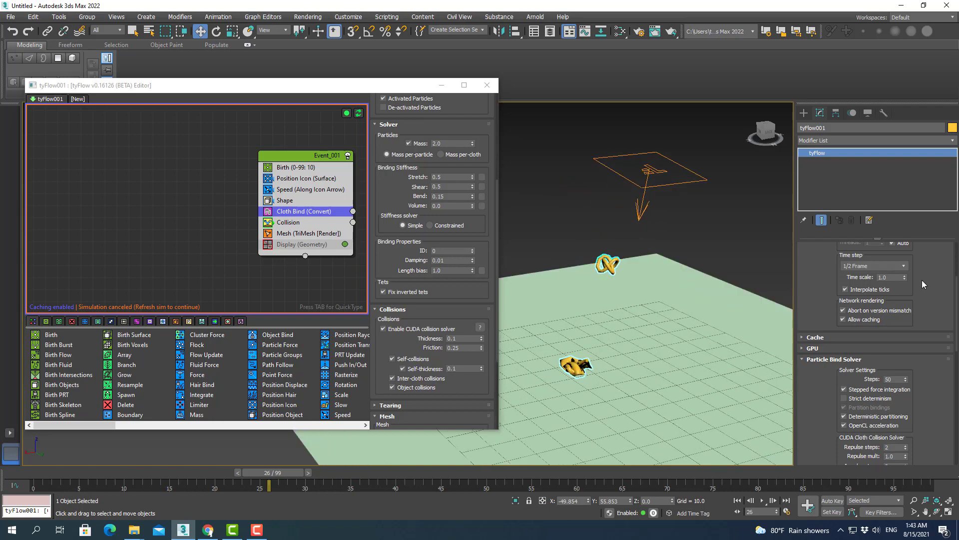
{"action": "scroll", "coordinate": [926, 304], "scroll_direction": "up", "scroll_amount": 1}
{"action": "scroll", "coordinate": [925, 305], "scroll_direction": "up", "scroll_amount": 1}
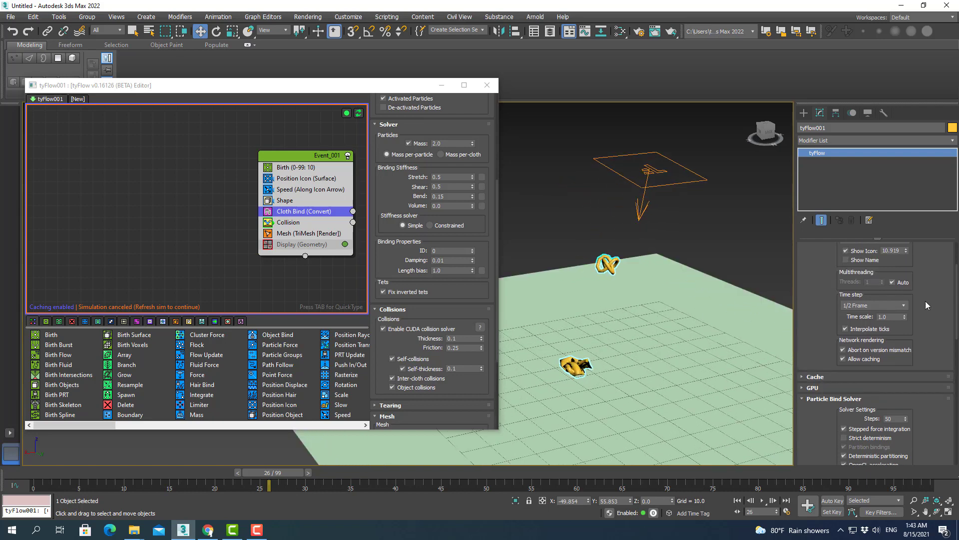
{"action": "left_click", "coordinate": [907, 307]}
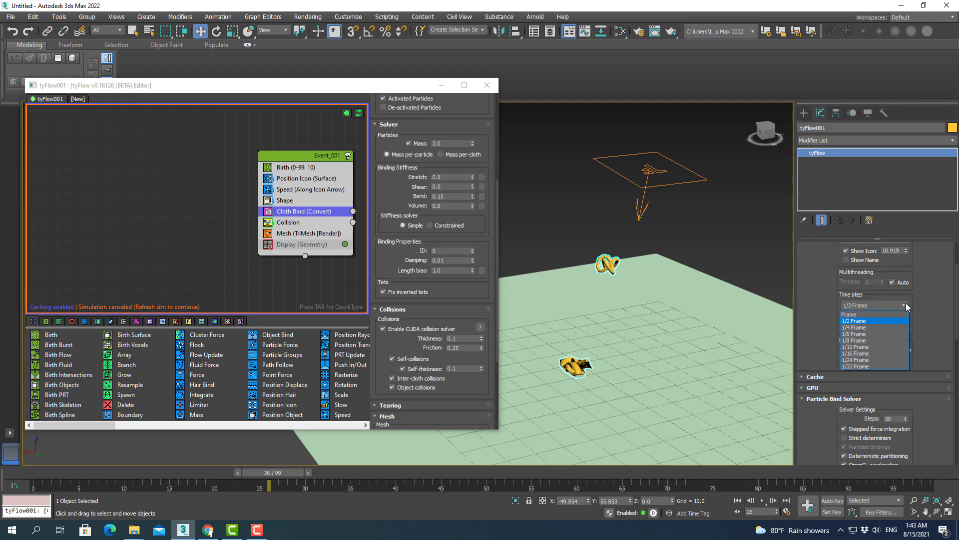
- Set the tyFlow time step to 1/4 Frame and re-simulate from frame 0, checking frame 41
{"action": "left_click", "coordinate": [887, 326]}
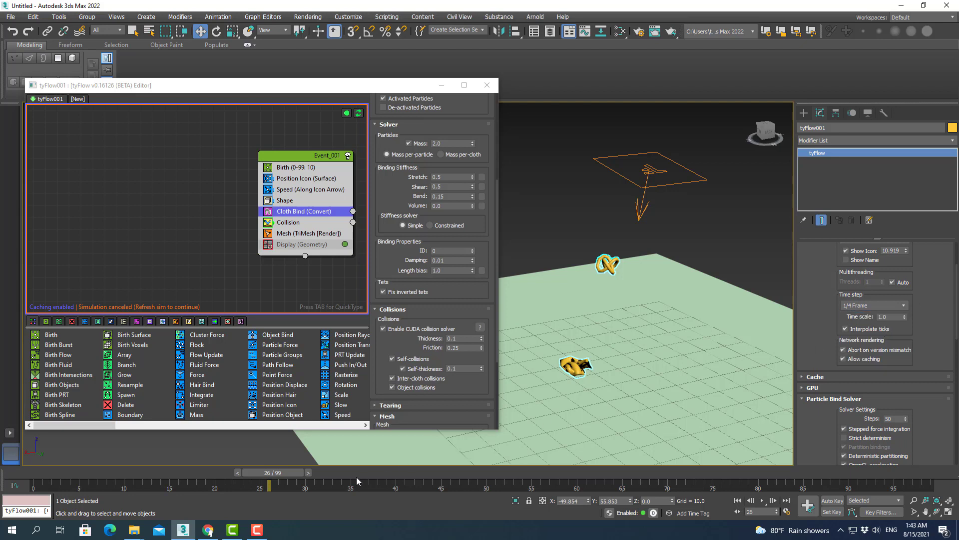
{"action": "left_click_drag", "start_coordinate": [271, 479], "coordinate": [33, 479]}
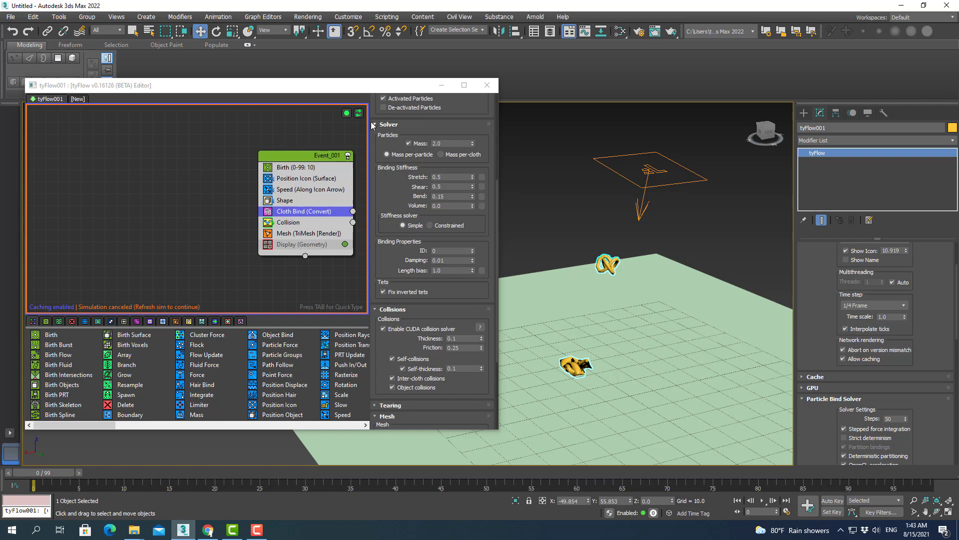
{"action": "left_click", "coordinate": [358, 114]}
{"action": "left_click", "coordinate": [762, 502]}
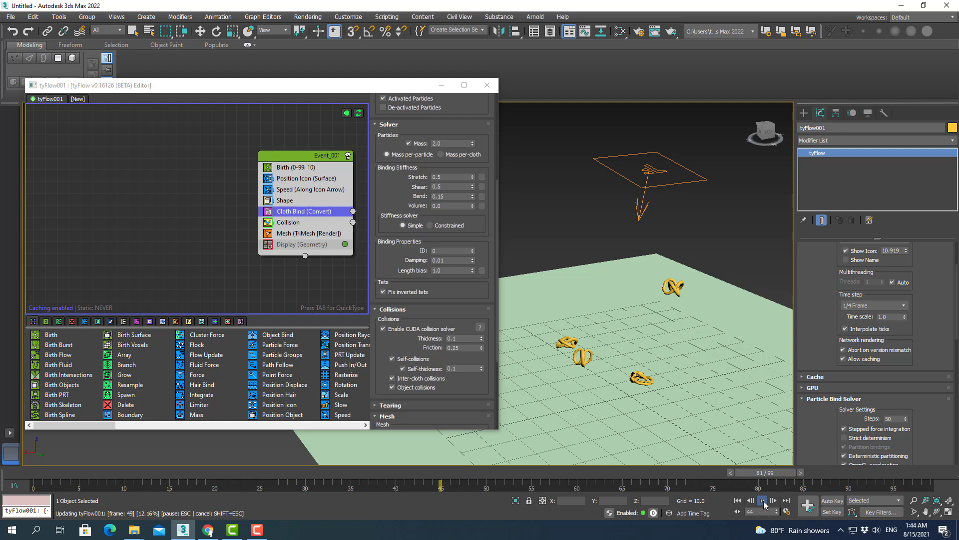
{"action": "left_click", "coordinate": [764, 502]}
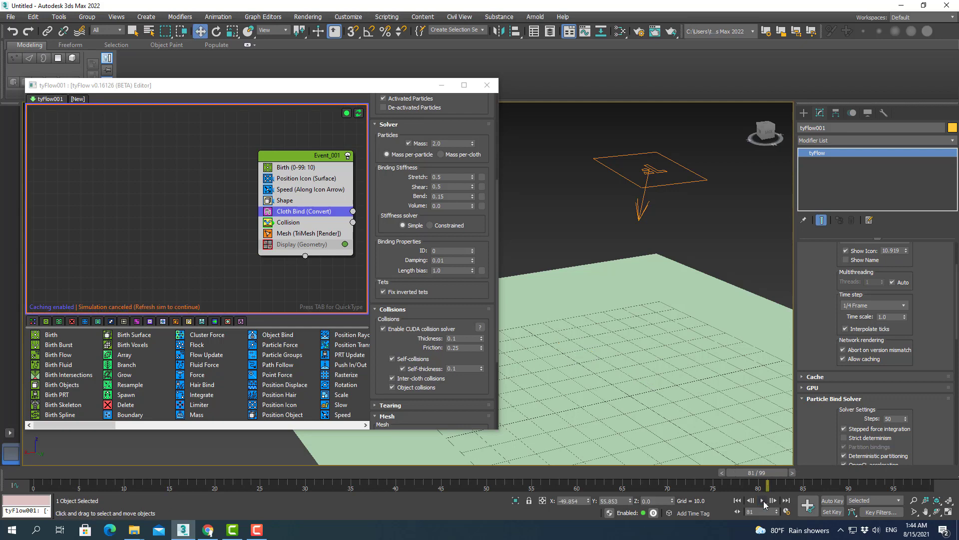
{"action": "mouse_move", "coordinate": [754, 474]}
{"action": "left_mouse_down"}
{"action": "mouse_move", "coordinate": [312, 503]}
{"action": "mouse_move", "coordinate": [482, 500]}
{"action": "mouse_move", "coordinate": [405, 496]}
{"action": "left_mouse_up"}
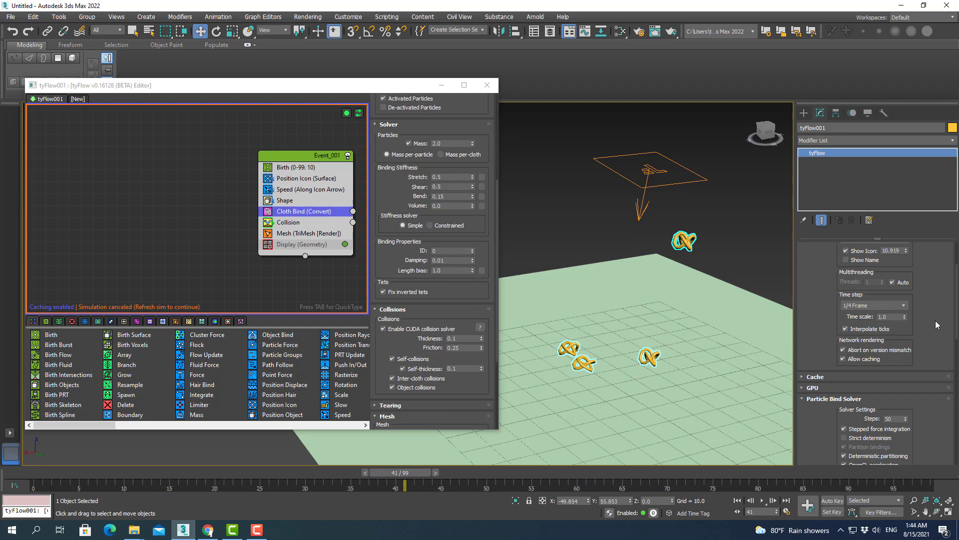
- Change the tyFlow time step to 1/6 Frame
{"action": "scroll", "coordinate": [957, 326], "scroll_direction": "up", "scroll_amount": 1}
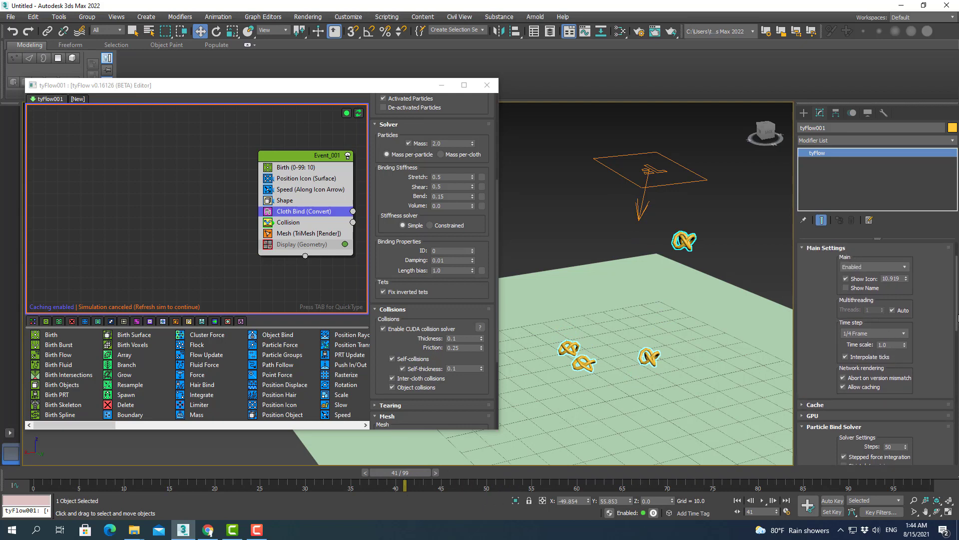
{"action": "left_click", "coordinate": [908, 334]}
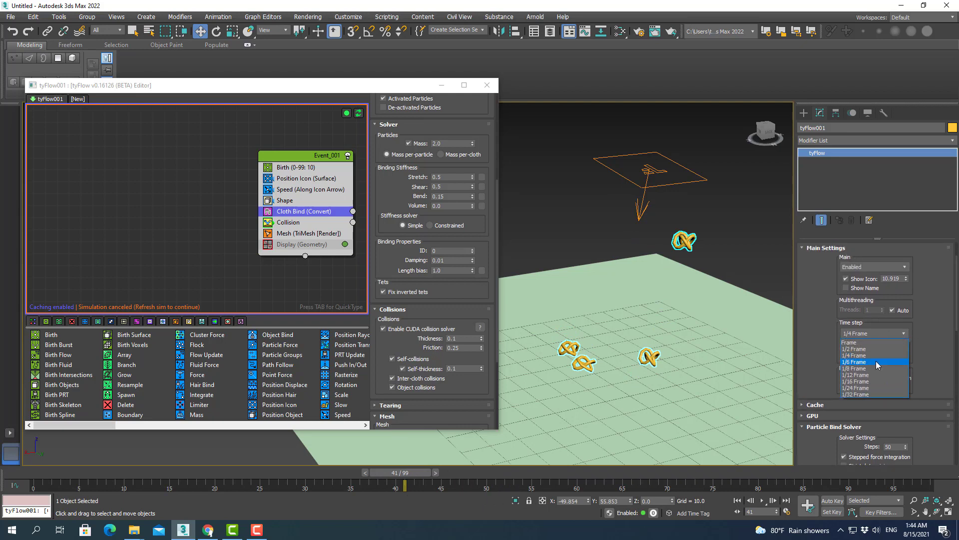
{"action": "left_click", "coordinate": [878, 364]}
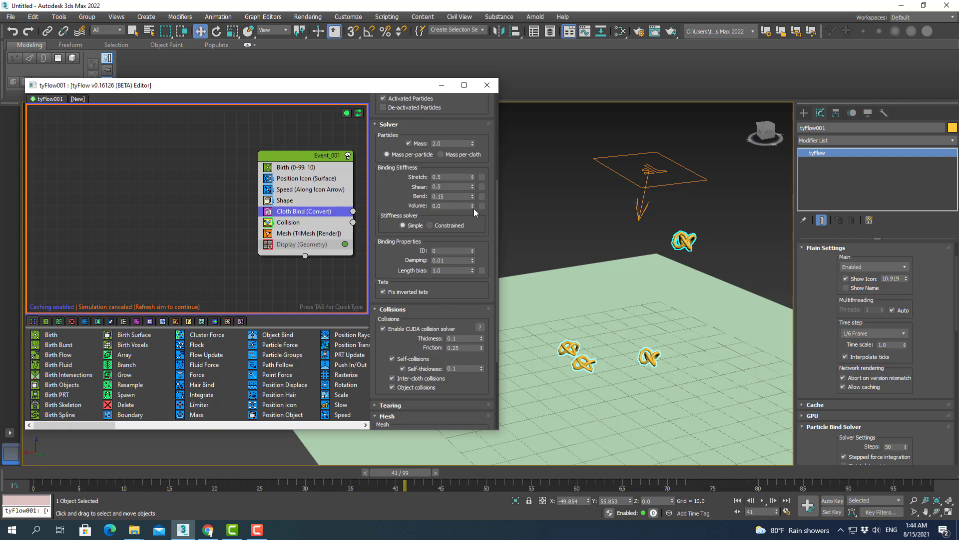
- Rewind the timeline from frame 41 back to frame 0
{"action": "left_click_drag", "start_coordinate": [497, 189], "coordinate": [495, 124]}
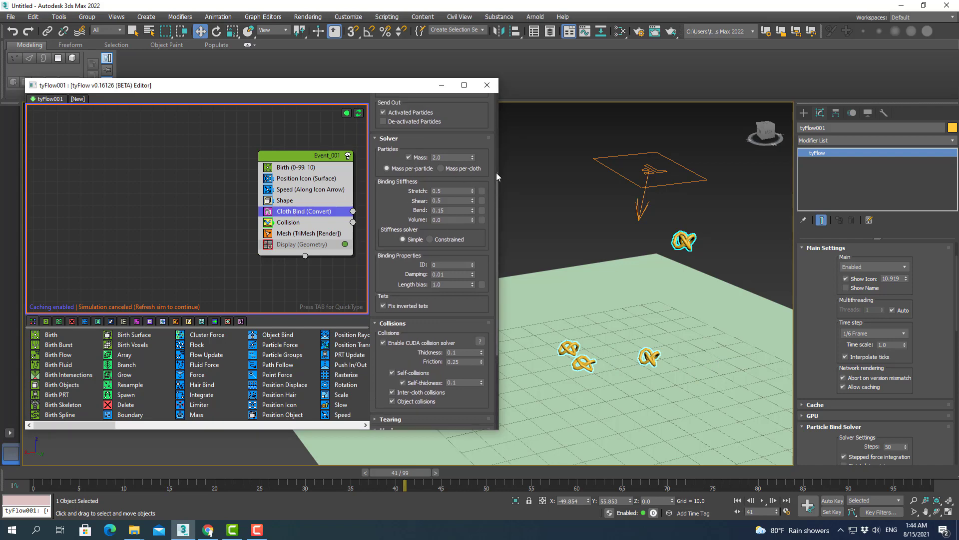
{"action": "scroll", "coordinate": [485, 203], "scroll_direction": "down", "scroll_amount": 4}
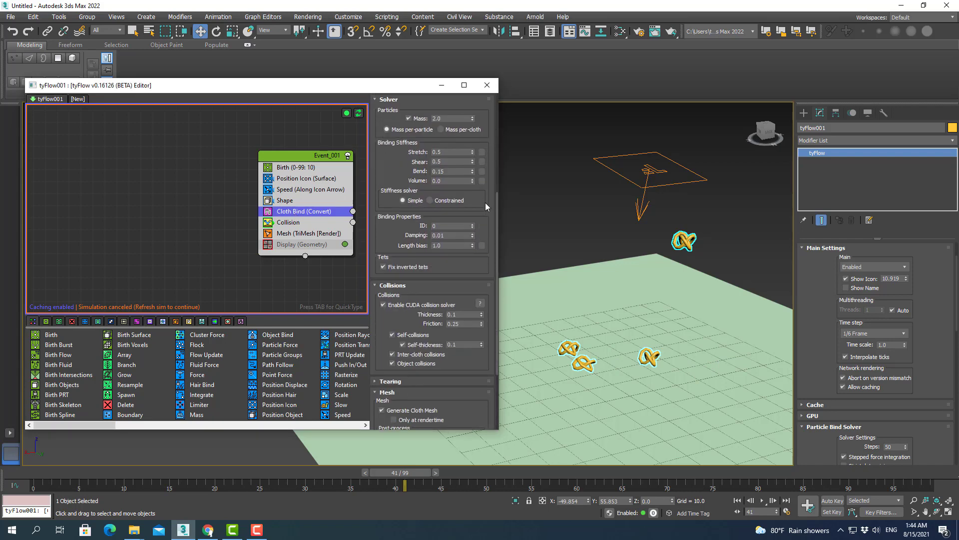
{"action": "scroll", "coordinate": [481, 226], "scroll_direction": "down", "scroll_amount": 3}
{"action": "scroll", "coordinate": [481, 244], "scroll_direction": "down", "scroll_amount": 3}
{"action": "scroll", "coordinate": [481, 244], "scroll_direction": "down", "scroll_amount": 1}
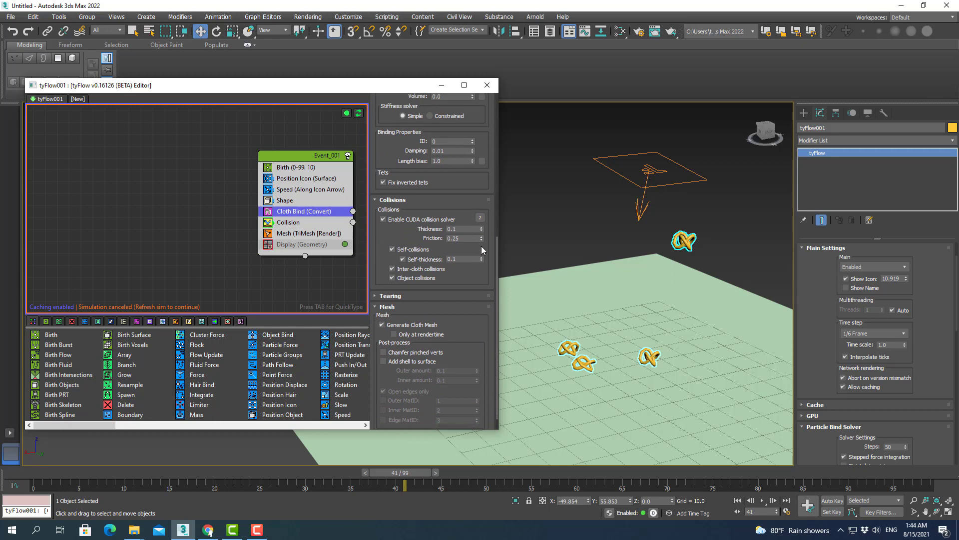
{"action": "scroll", "coordinate": [481, 250], "scroll_direction": "down", "scroll_amount": 2}
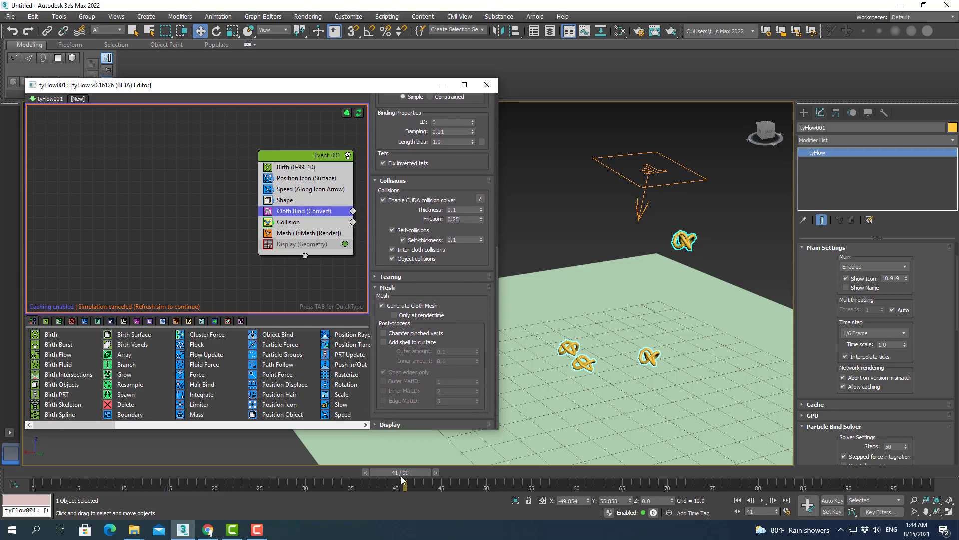
{"action": "left_click_drag", "start_coordinate": [403, 474], "coordinate": [45, 473]}
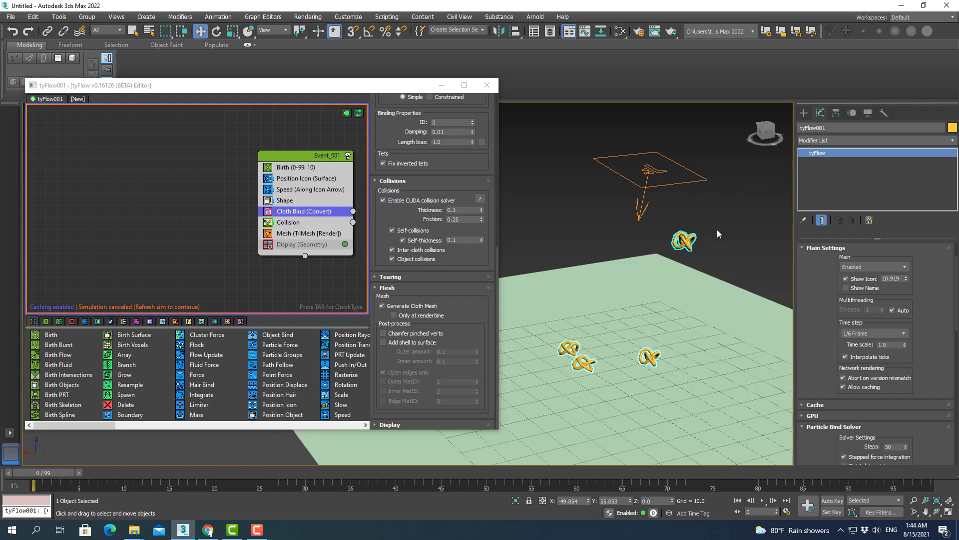
- Add a TurboSmooth modifier to the tyFlow object
{"action": "left_click", "coordinate": [952, 140]}
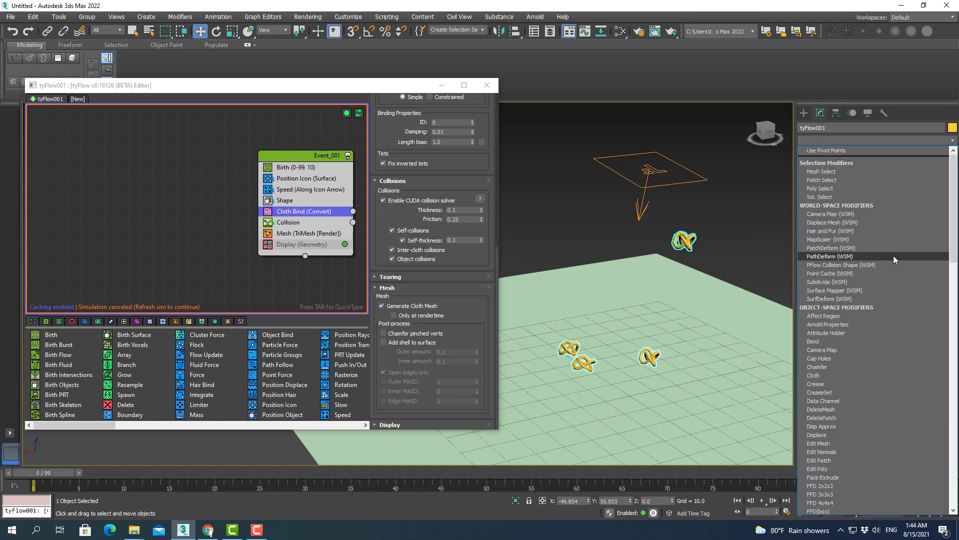
{"action": "key", "text": "t"}
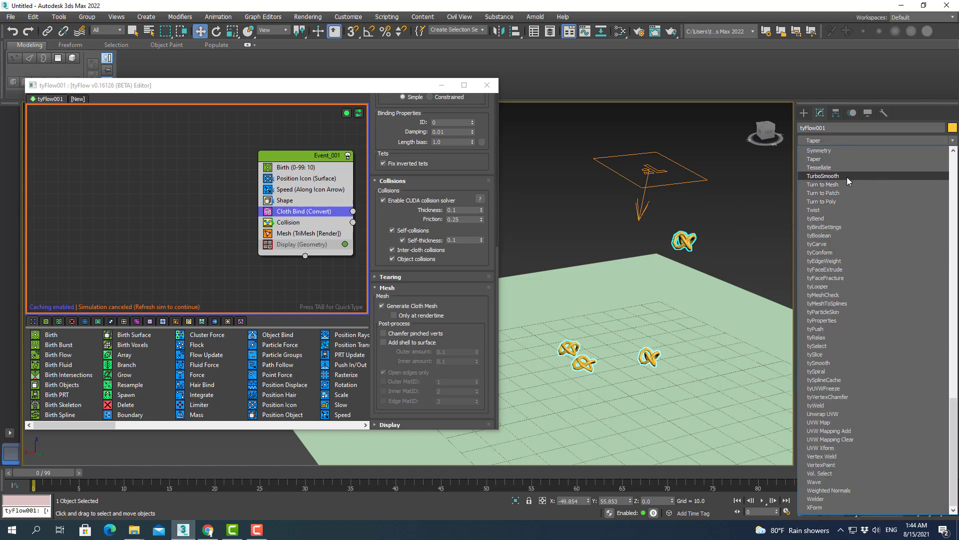
{"action": "left_click", "coordinate": [847, 176]}
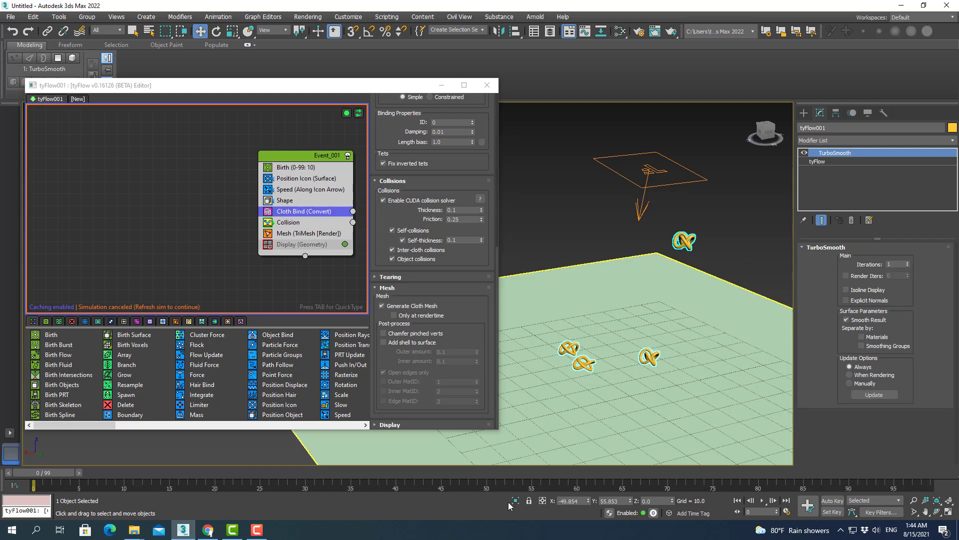
- Refresh and replay the smoothed knots falling onto Plane001, then rewind
{"action": "left_click", "coordinate": [359, 113]}
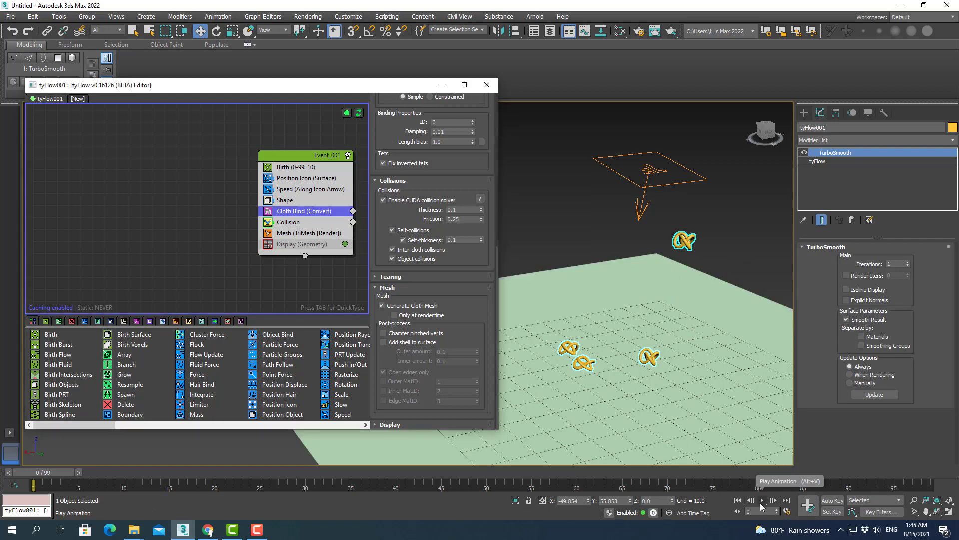
{"action": "left_click", "coordinate": [763, 500]}
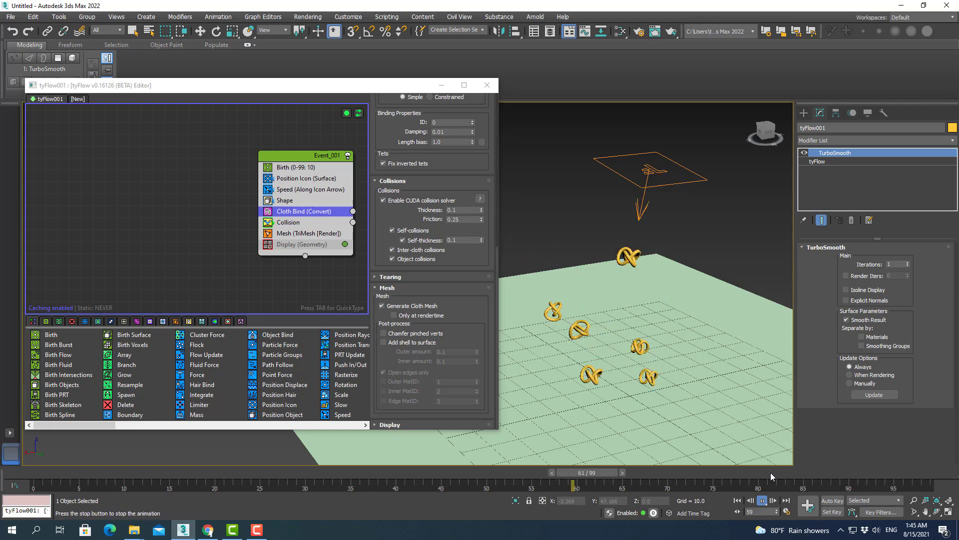
{"action": "key", "text": "shift+Escape"}
{"action": "mouse_move", "coordinate": [734, 478]}
{"action": "left_mouse_down"}
{"action": "mouse_move", "coordinate": [196, 519]}
{"action": "mouse_move", "coordinate": [6, 490]}
{"action": "left_mouse_up"}
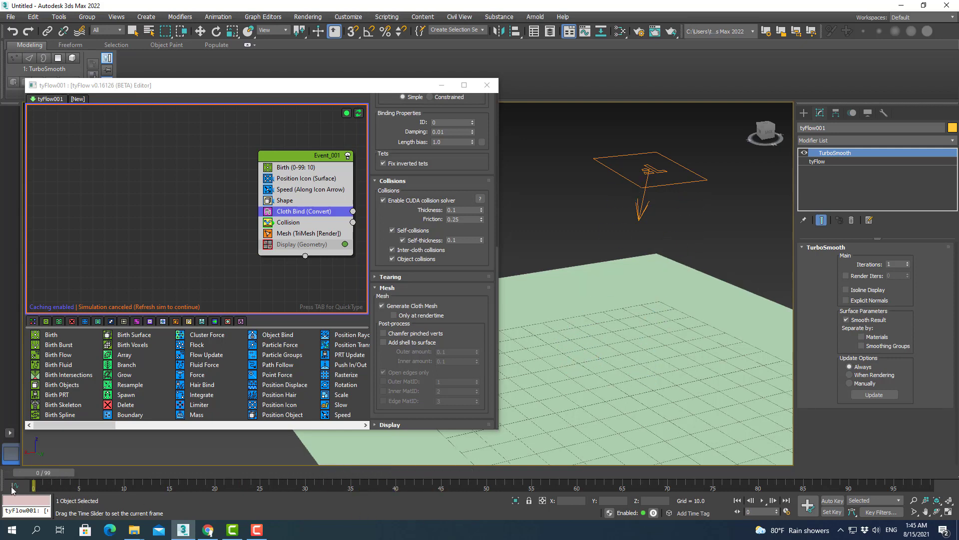
- Insert a Force operator into Event_001 via the 'for' quick search
{"action": "key", "text": "w"}
{"action": "left_click", "coordinate": [301, 199]}
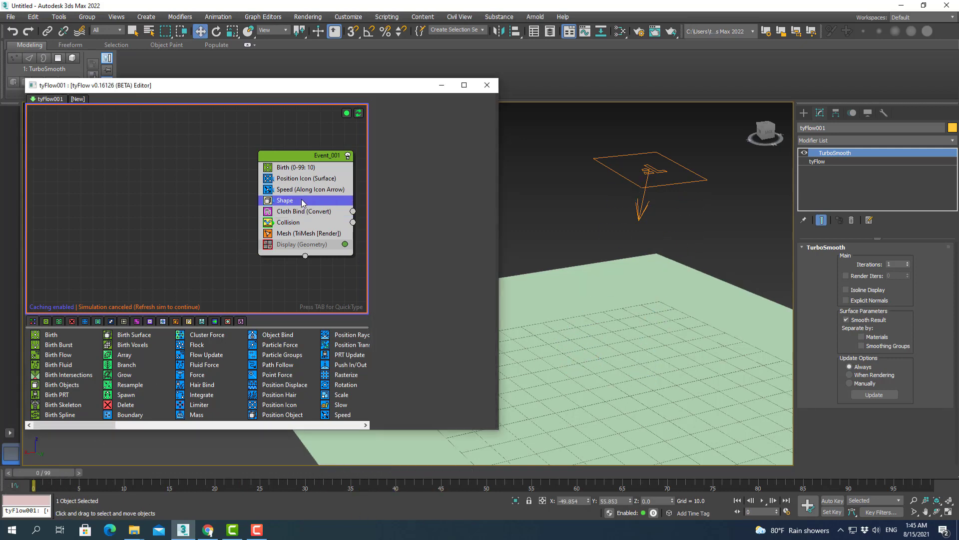
{"action": "left_click_drag", "start_coordinate": [302, 158], "coordinate": [250, 158]}
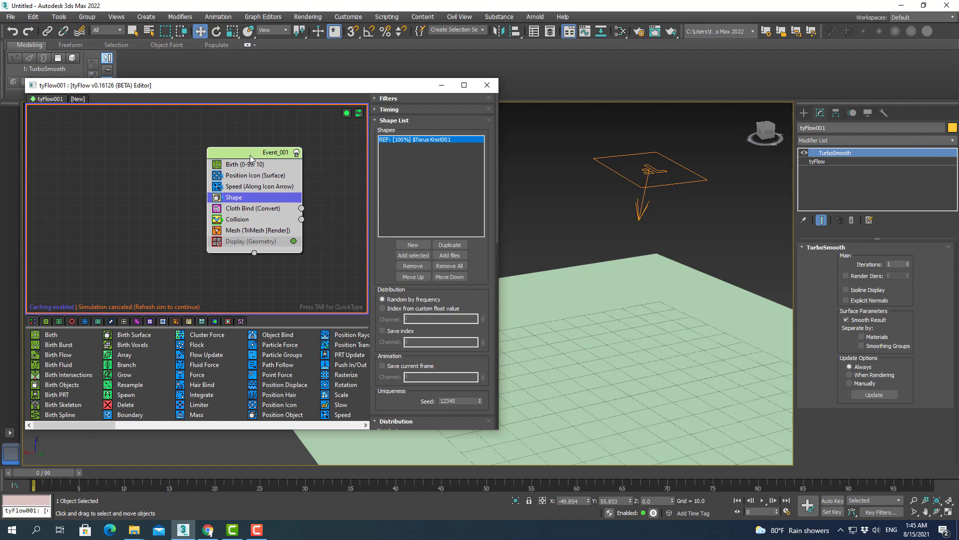
{"action": "key", "text": "Tab"}
{"action": "type", "text": "f"}
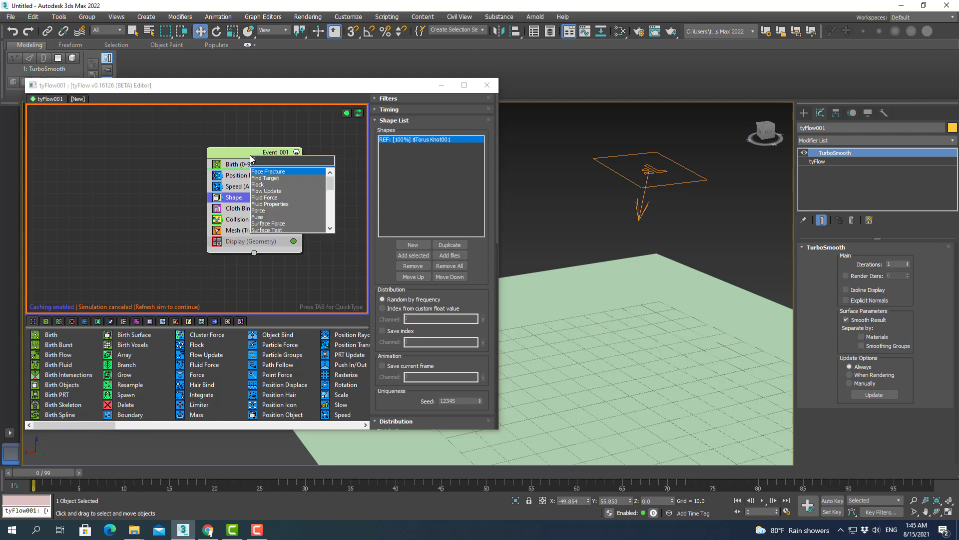
{"action": "type", "text": "or"}
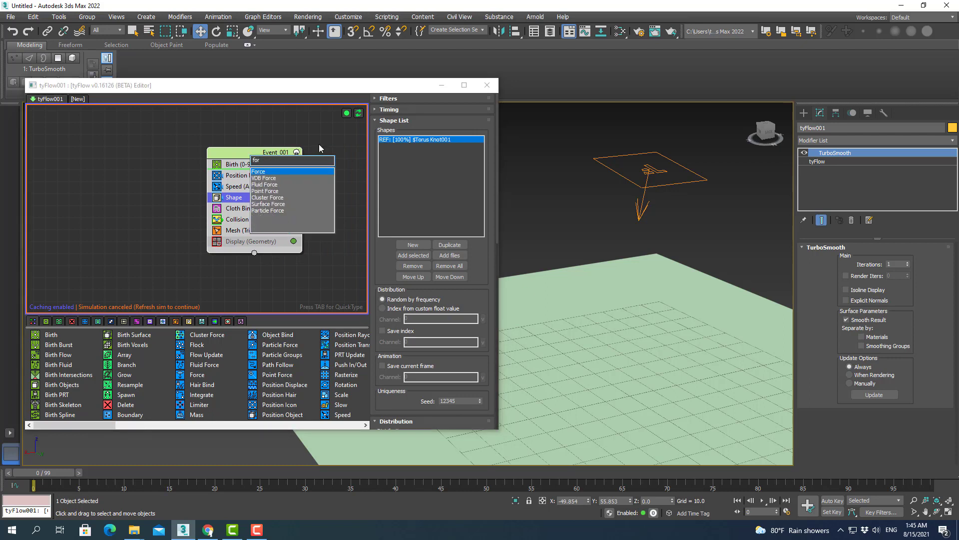
{"action": "left_click", "coordinate": [283, 173]}
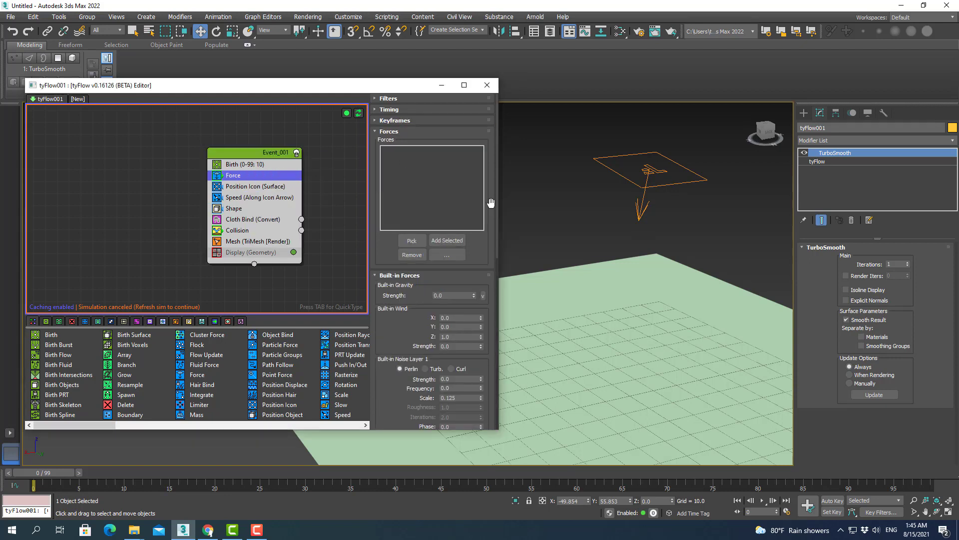
- Create a tyWind space warp (tyWind001) in the viewport
{"action": "left_click", "coordinate": [803, 112]}
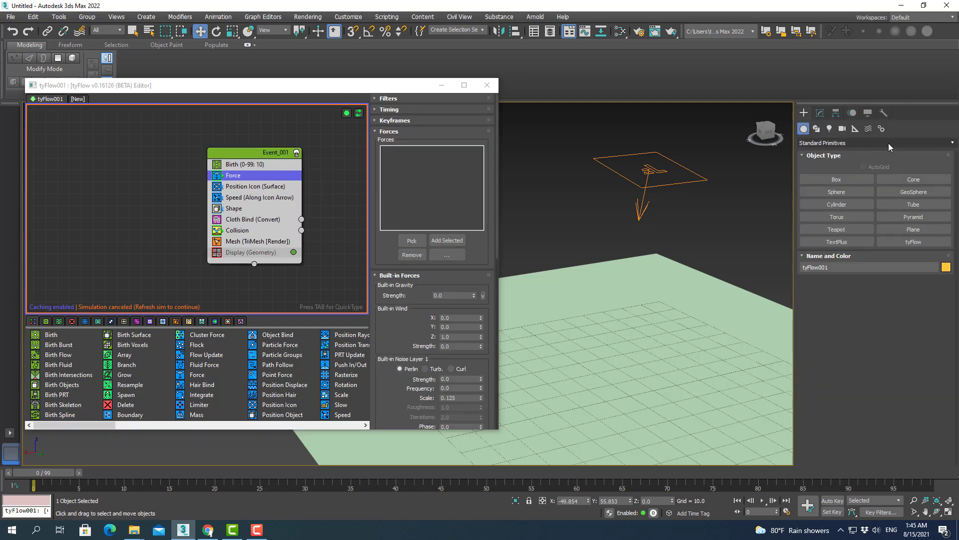
{"action": "left_click", "coordinate": [888, 142]}
{"action": "left_click", "coordinate": [856, 129]}
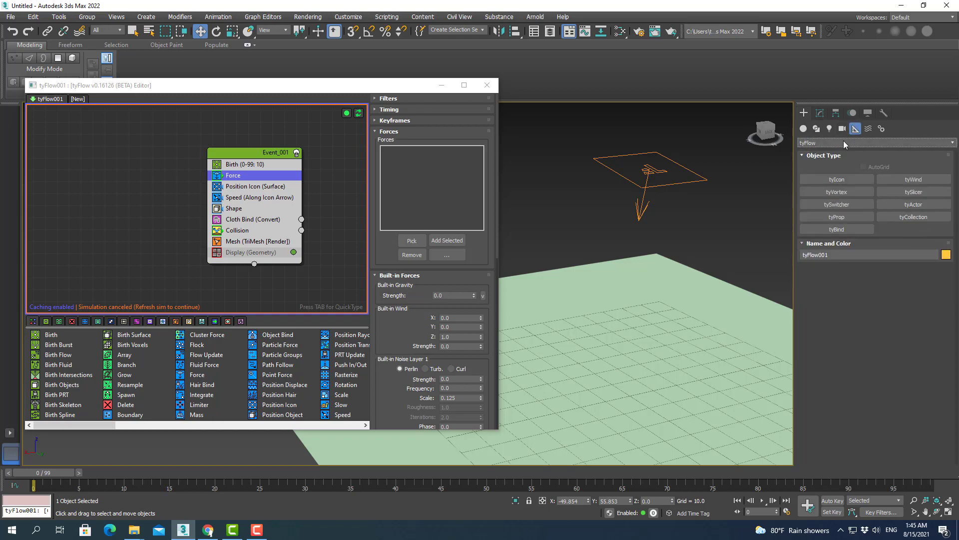
{"action": "left_click", "coordinate": [844, 143]}
{"action": "left_click", "coordinate": [844, 143]}
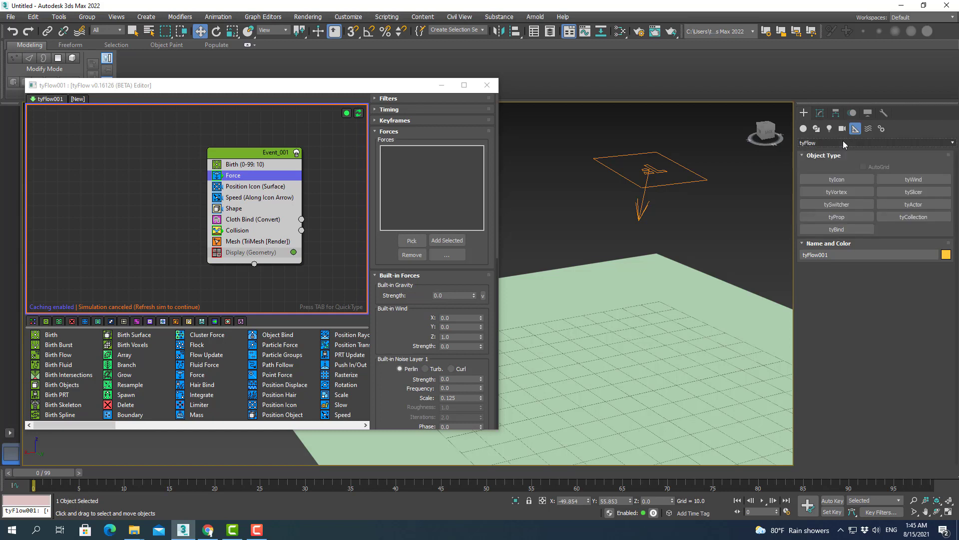
{"action": "left_click", "coordinate": [920, 181]}
{"action": "left_click_drag", "start_coordinate": [739, 220], "coordinate": [747, 232]}
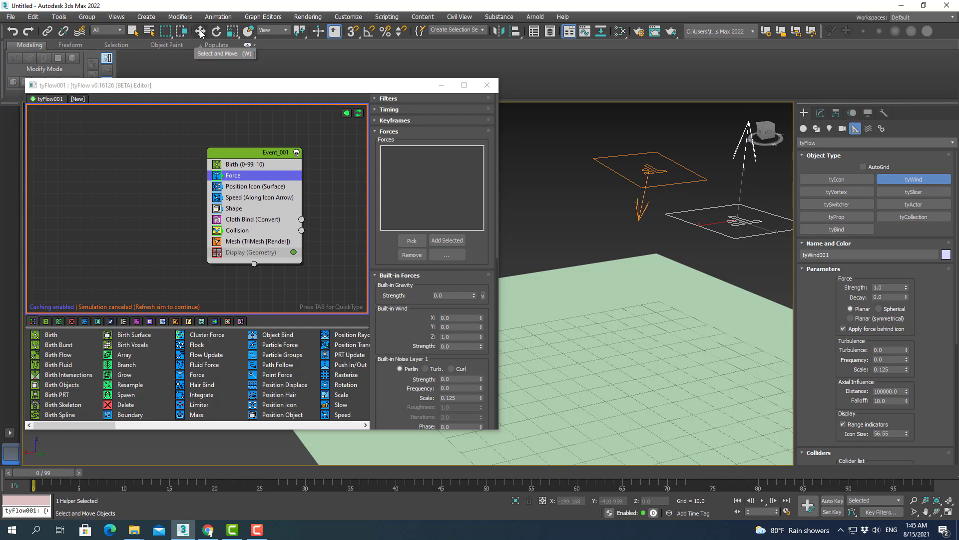
- Tilt tyWind001 about 17.65° on X and assign it to the Force operator
{"action": "left_click", "coordinate": [216, 31]}
{"action": "mouse_move", "coordinate": [751, 193]}
{"action": "left_mouse_down"}
{"action": "mouse_move", "coordinate": [717, 196]}
{"action": "mouse_move", "coordinate": [726, 186]}
{"action": "left_mouse_up"}
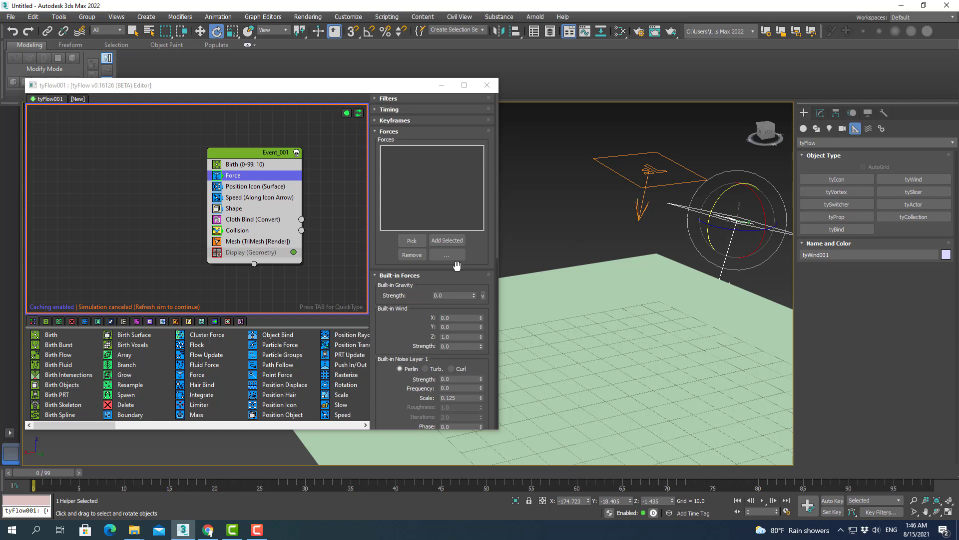
{"action": "left_click", "coordinate": [411, 242]}
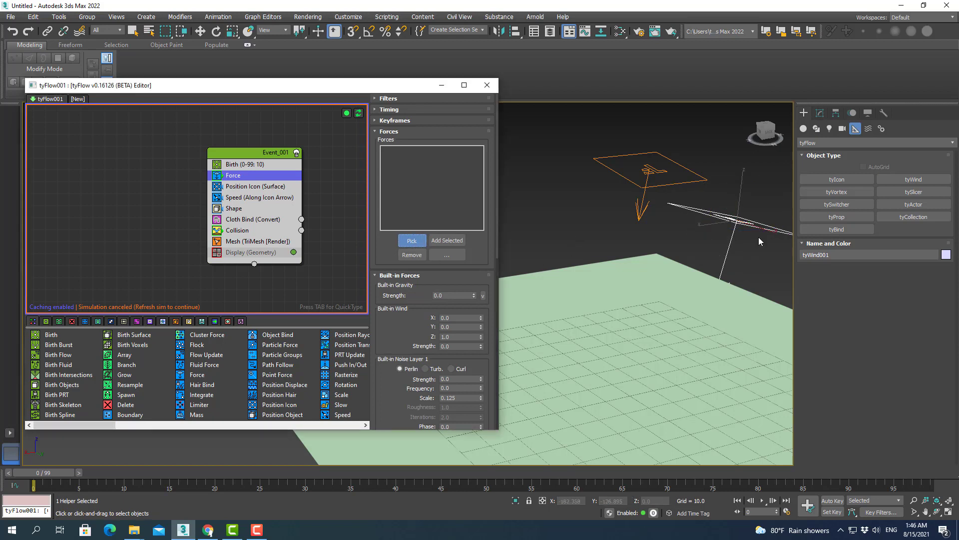
{"action": "left_click", "coordinate": [737, 225]}
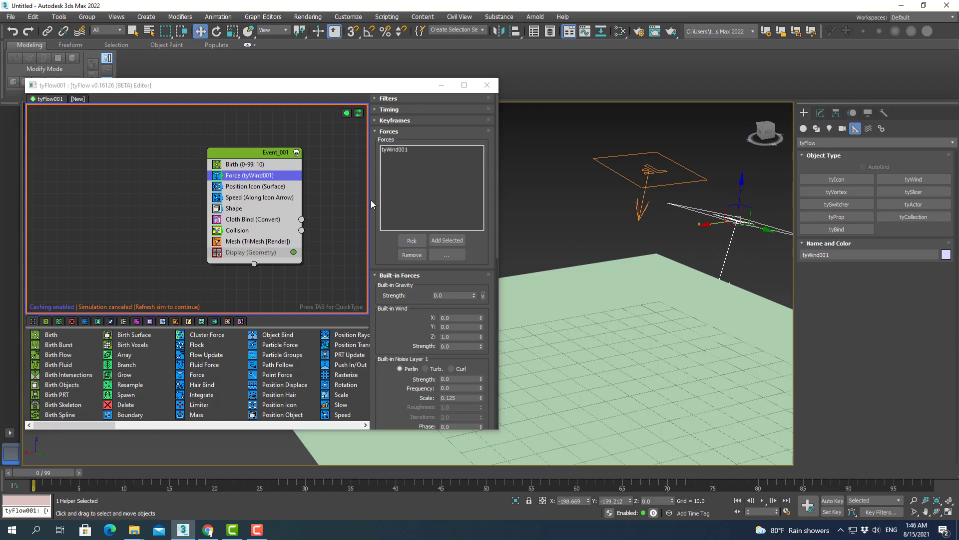
- Set the Force operator's built-in wind Y to 1.0 and refresh the simulation
{"action": "scroll", "coordinate": [415, 328], "scroll_direction": "down", "scroll_amount": 2}
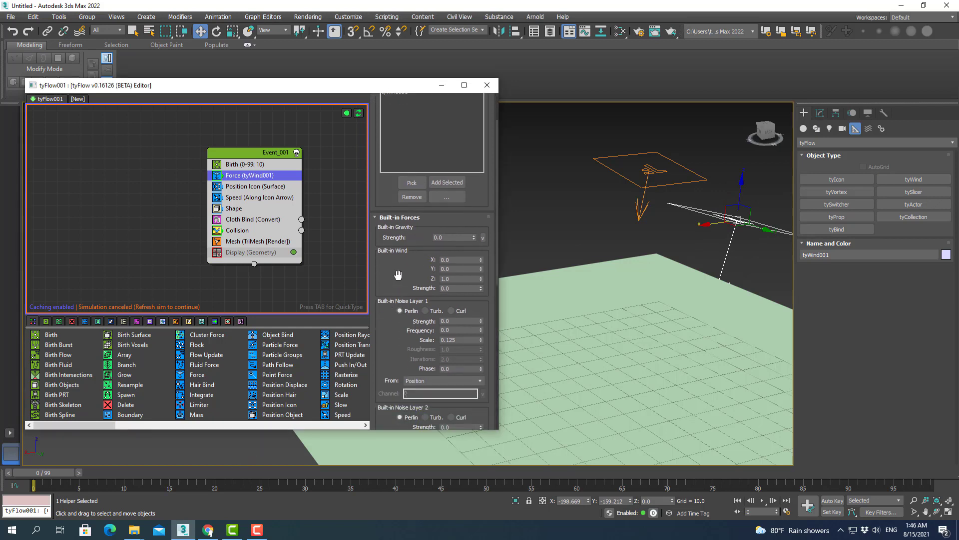
{"action": "left_click_drag", "start_coordinate": [398, 275], "coordinate": [401, 214]}
{"action": "left_click", "coordinate": [460, 207]}
{"action": "type", "text": "1"}
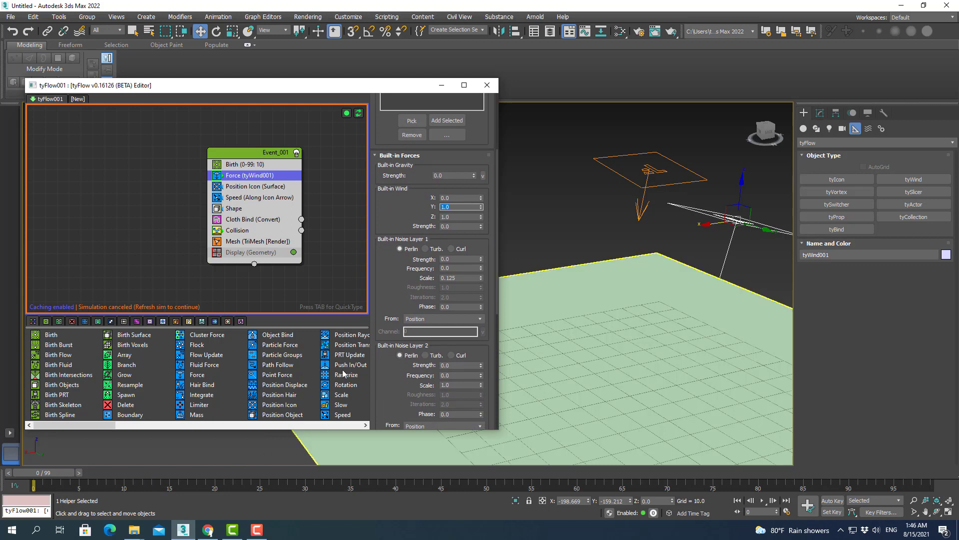
{"action": "left_click", "coordinate": [359, 113]}
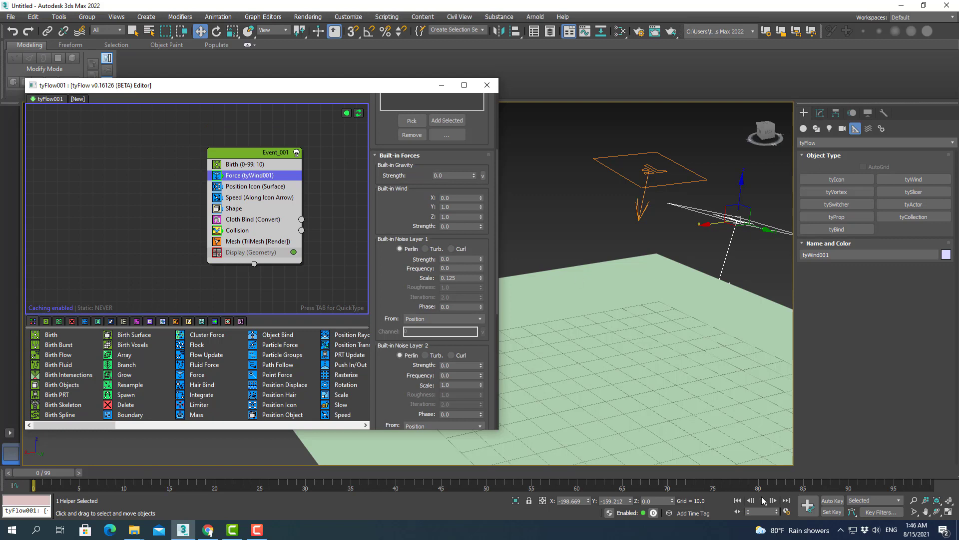
- Play the windblown simulation with cloth aerodynamics at strength 1.5
{"action": "left_click", "coordinate": [763, 500]}
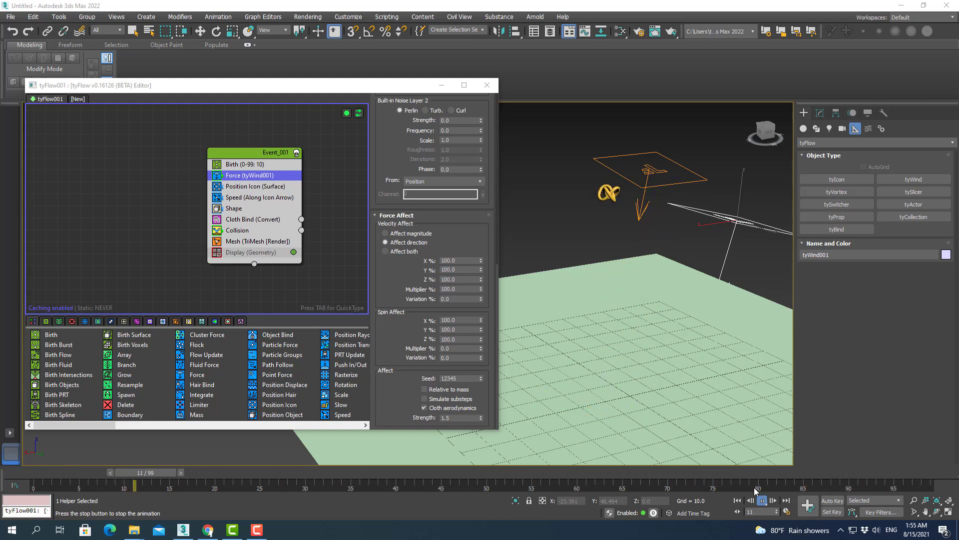
- Stop playback and review the Force operator's rollouts
{"action": "left_click", "coordinate": [763, 497]}
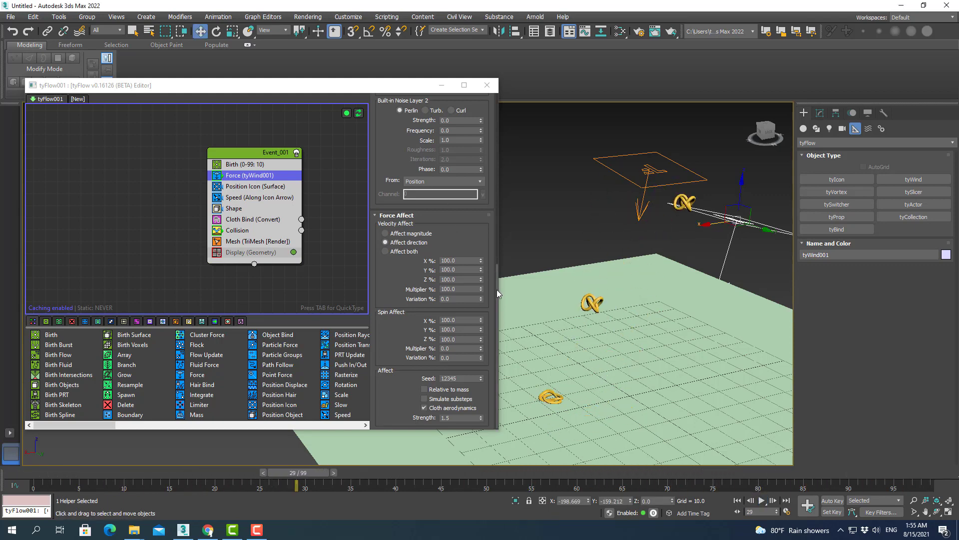
{"action": "scroll", "coordinate": [484, 267], "scroll_direction": "up", "scroll_amount": 10}
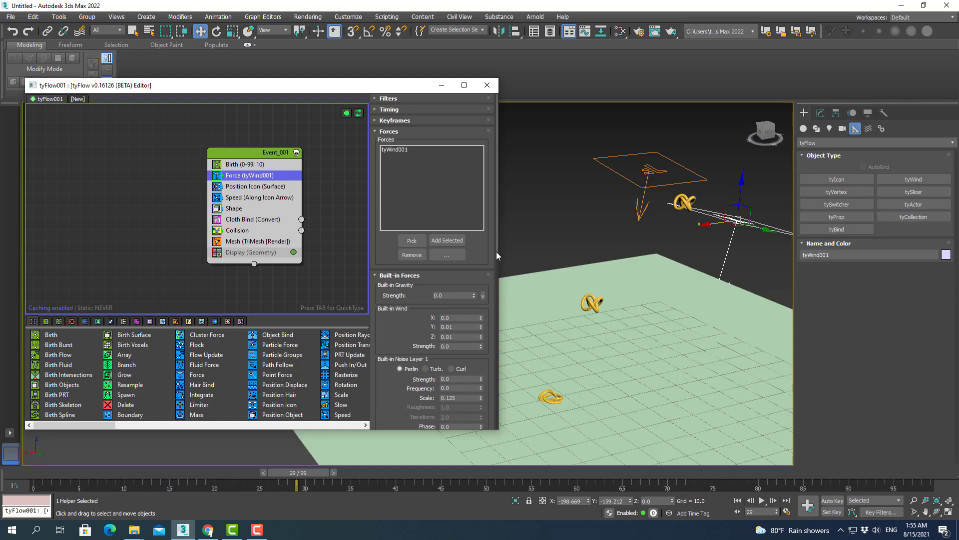
{"action": "scroll", "coordinate": [496, 255], "scroll_direction": "down", "scroll_amount": 2}
{"action": "left_click_drag", "start_coordinate": [494, 275], "coordinate": [487, 361]}
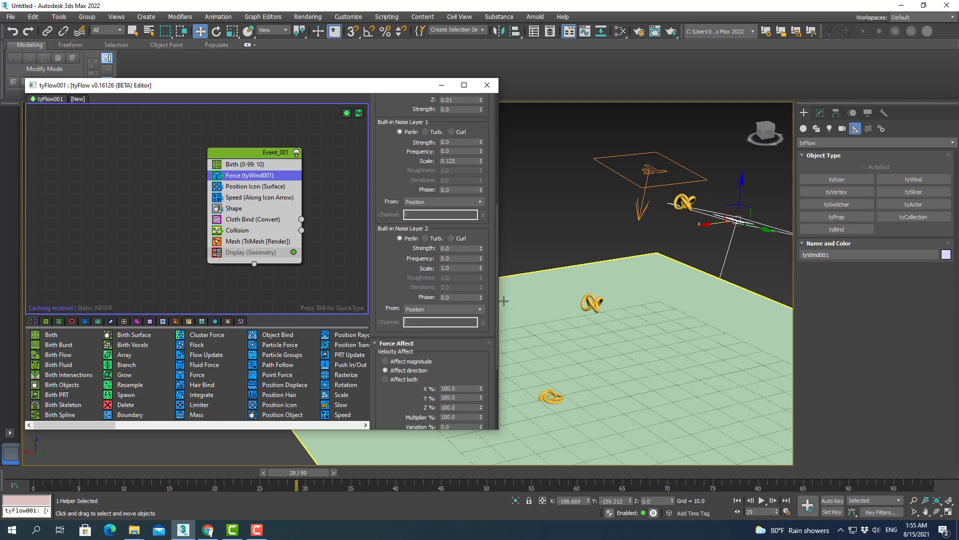
{"action": "left_click_drag", "start_coordinate": [495, 304], "coordinate": [489, 392]}
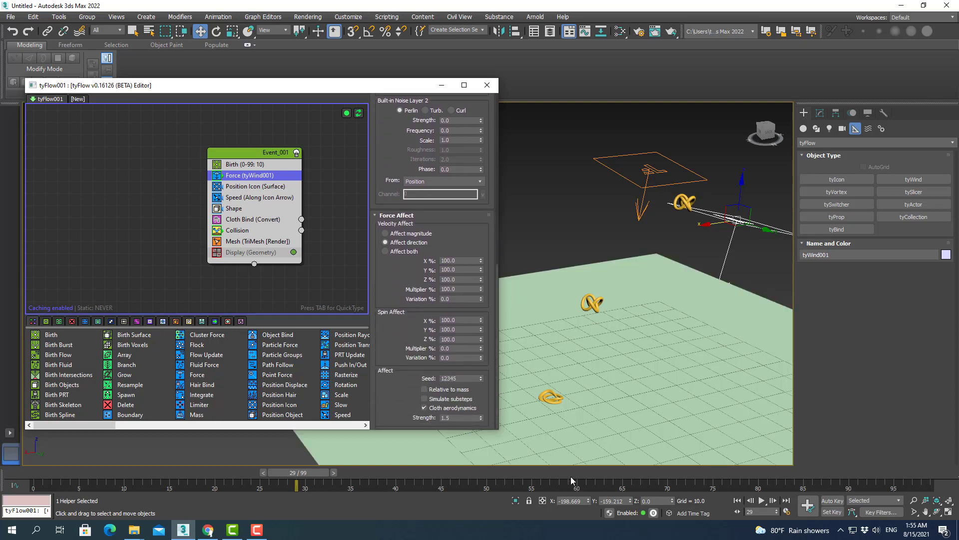
- Replay the simulation from frame 0, panning to follow the knots piling on the plane
{"action": "left_click_drag", "start_coordinate": [309, 472], "coordinate": [40, 473]}
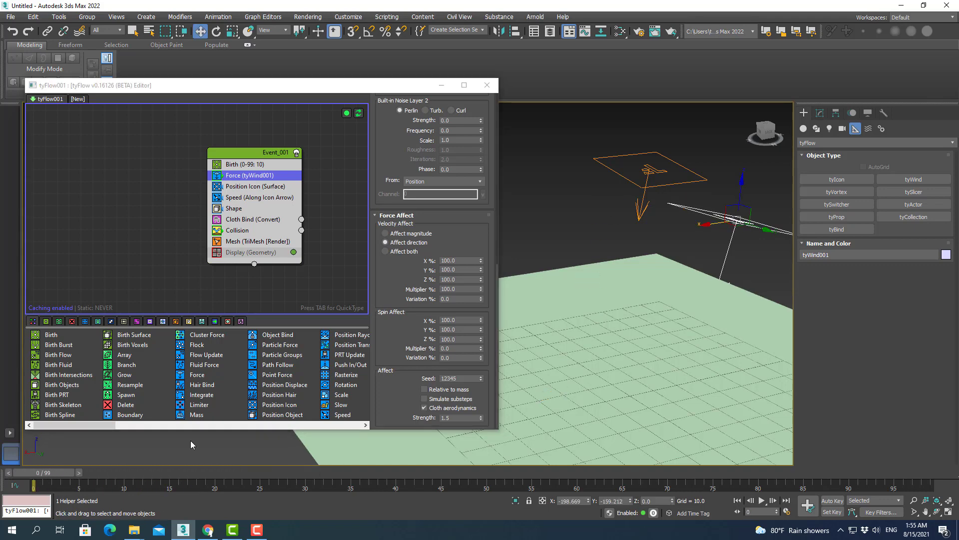
{"action": "scroll", "coordinate": [631, 313], "scroll_direction": "up", "scroll_amount": 3}
{"action": "scroll", "coordinate": [574, 216], "scroll_direction": "up", "scroll_amount": 2}
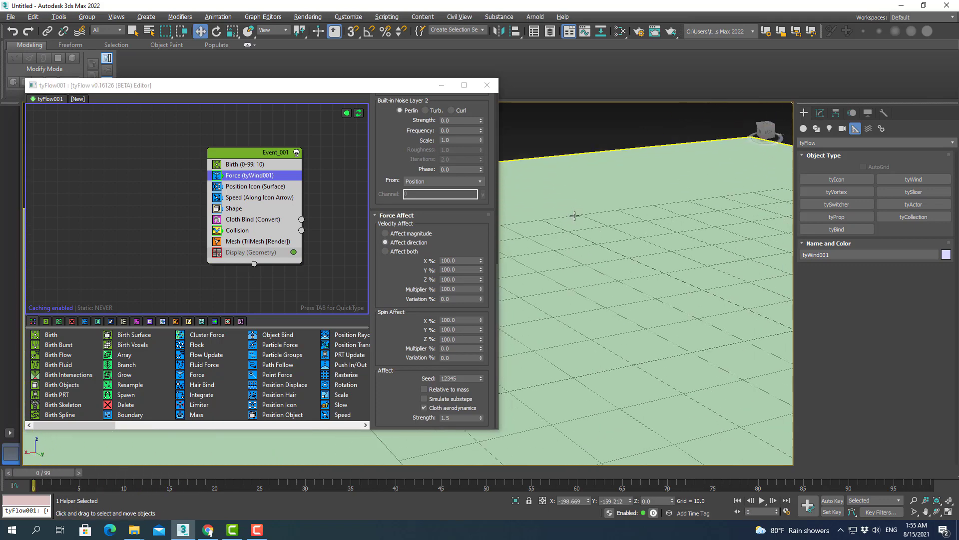
{"action": "scroll", "coordinate": [644, 317], "scroll_direction": "down", "scroll_amount": 2}
{"action": "left_click", "coordinate": [764, 500]}
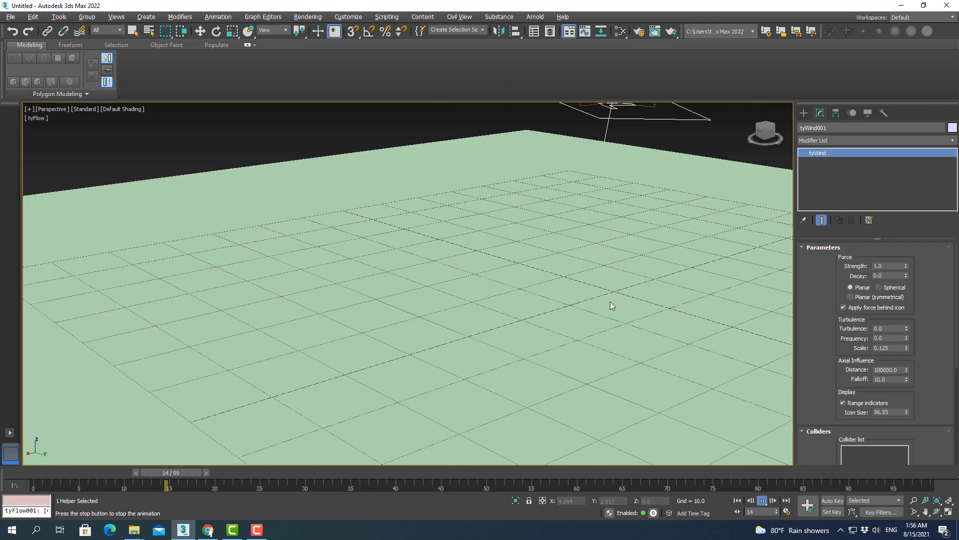
{"action": "middle_click_drag", "start_coordinate": [580, 303], "coordinate": [557, 305]}
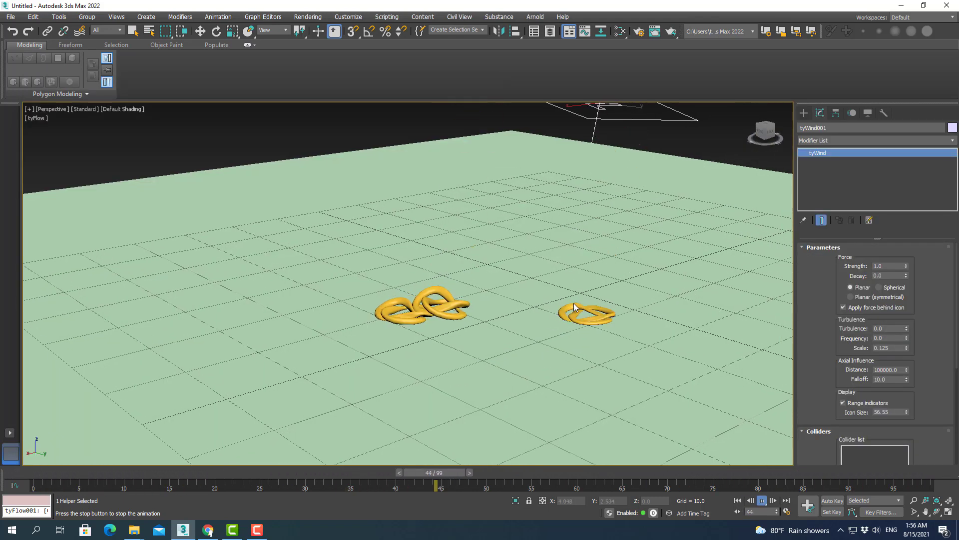